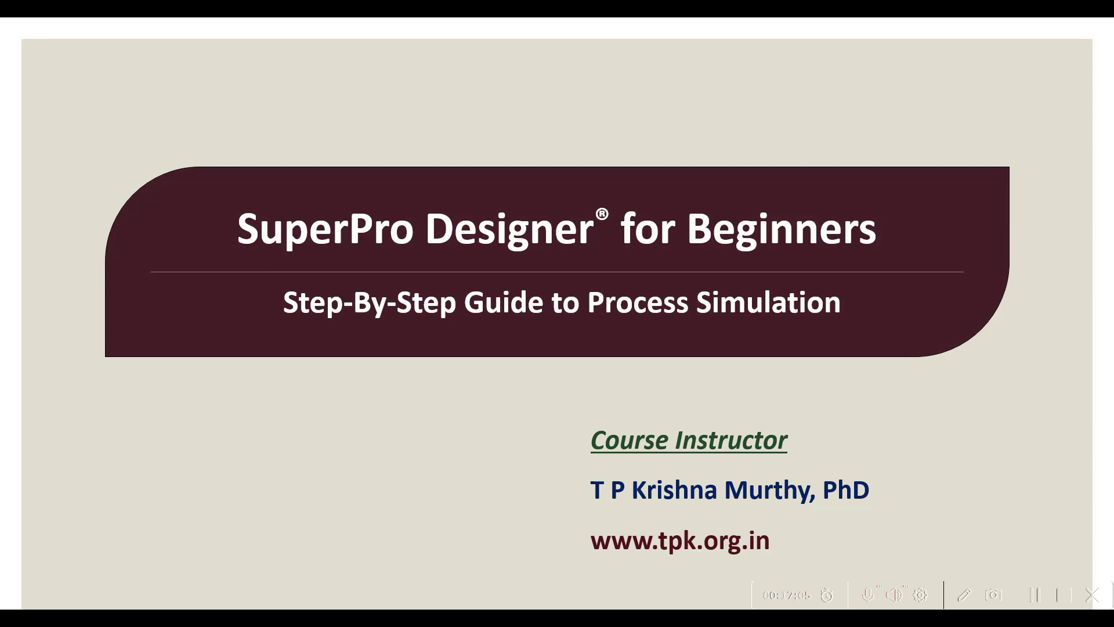
Step: Switch from the presentation to SuperPro Designer and add the AceticAnhydride component to the Acetic anhydride input stream
key("Escape")
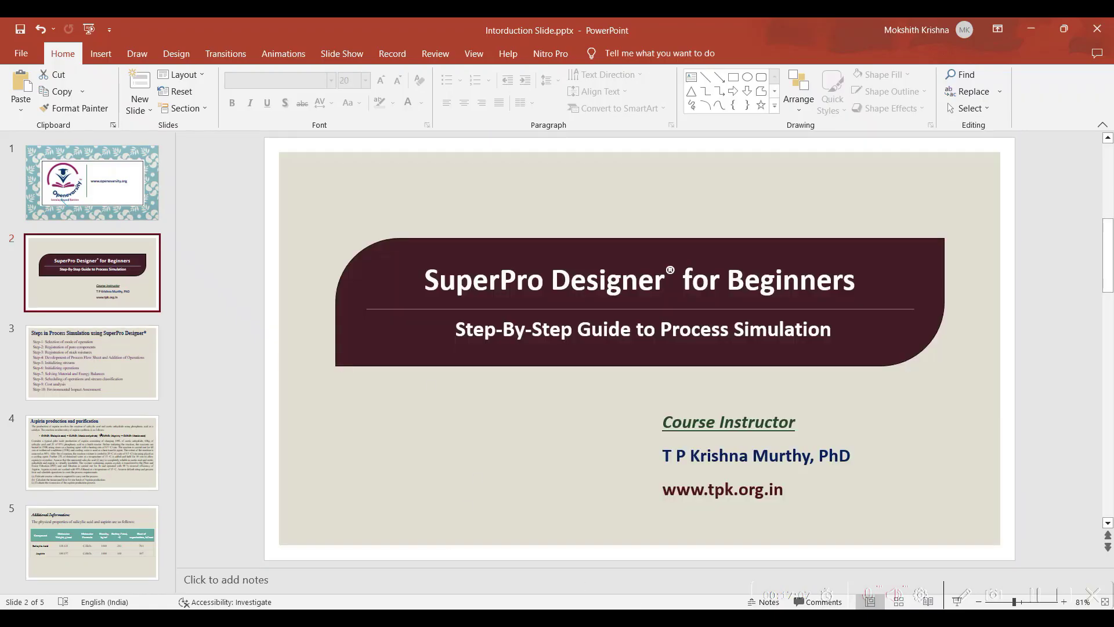
key("alt+Tab")
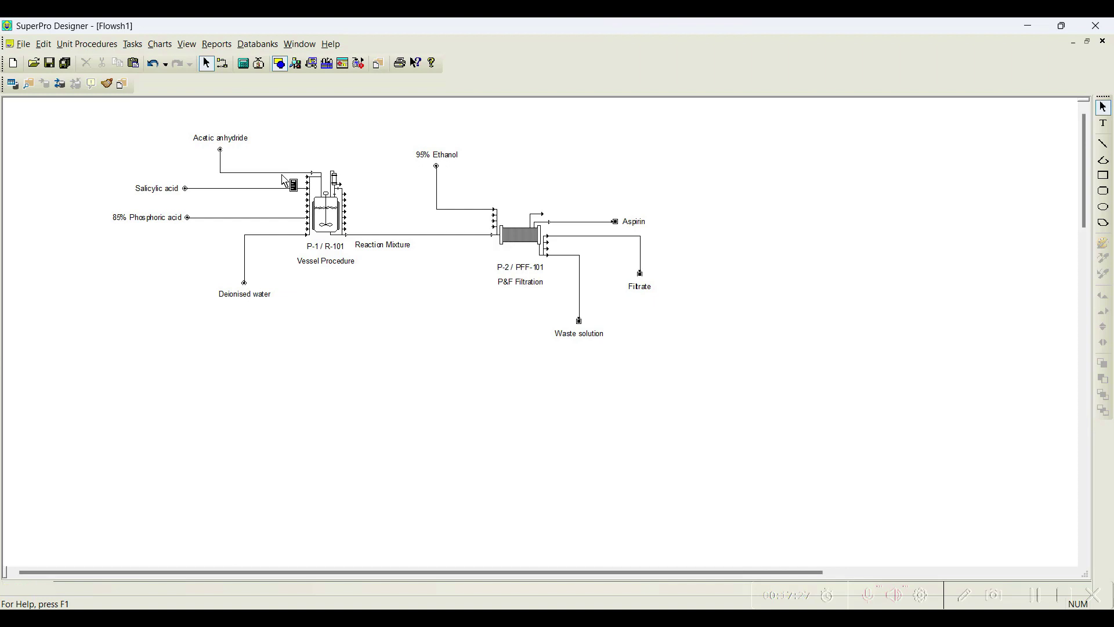
left_click(283, 174)
double_click(283, 174)
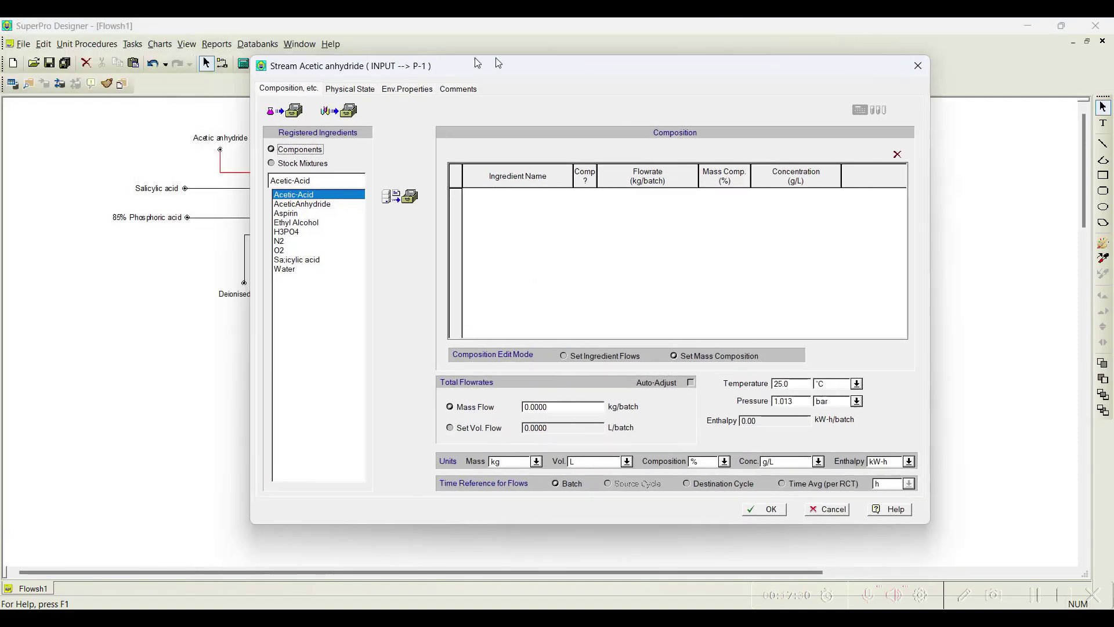
left_click_drag(477, 62, 523, 58)
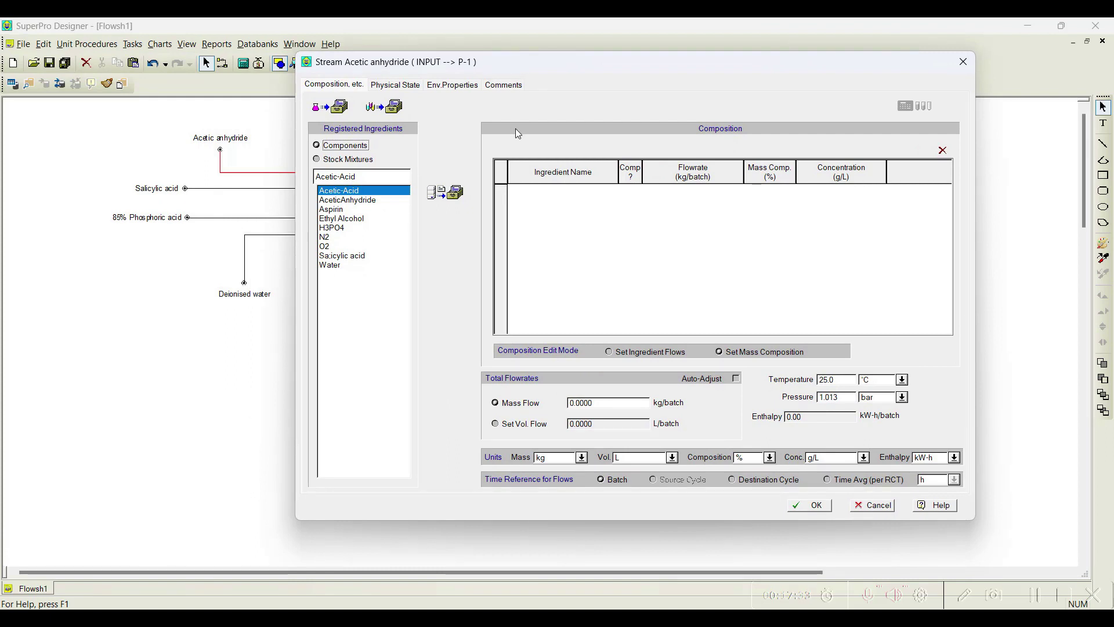
left_click(370, 200)
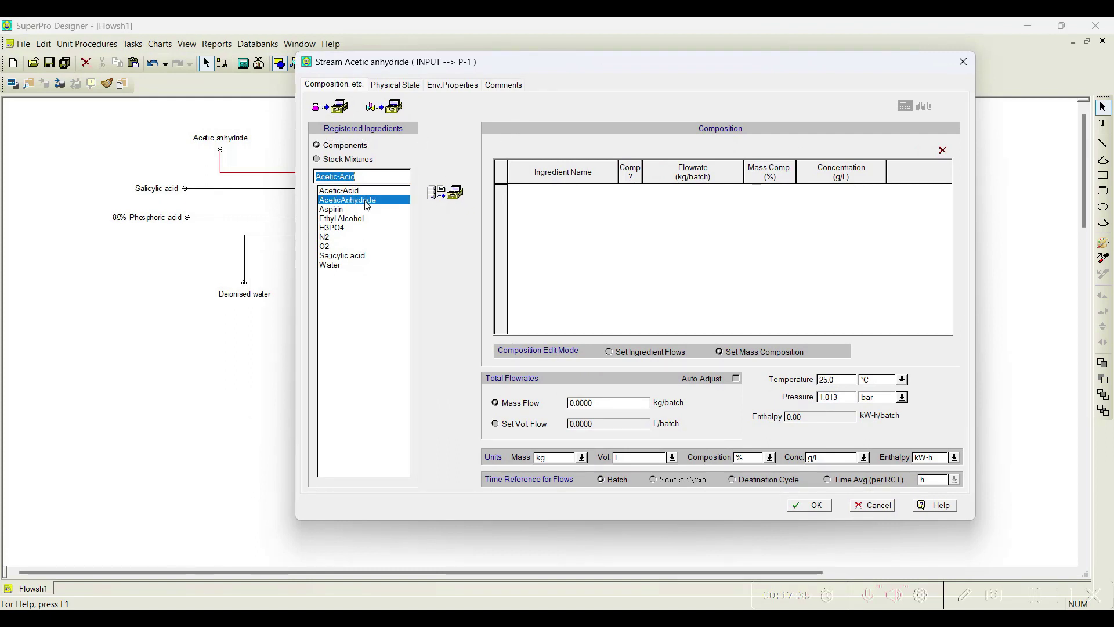
left_click(457, 195)
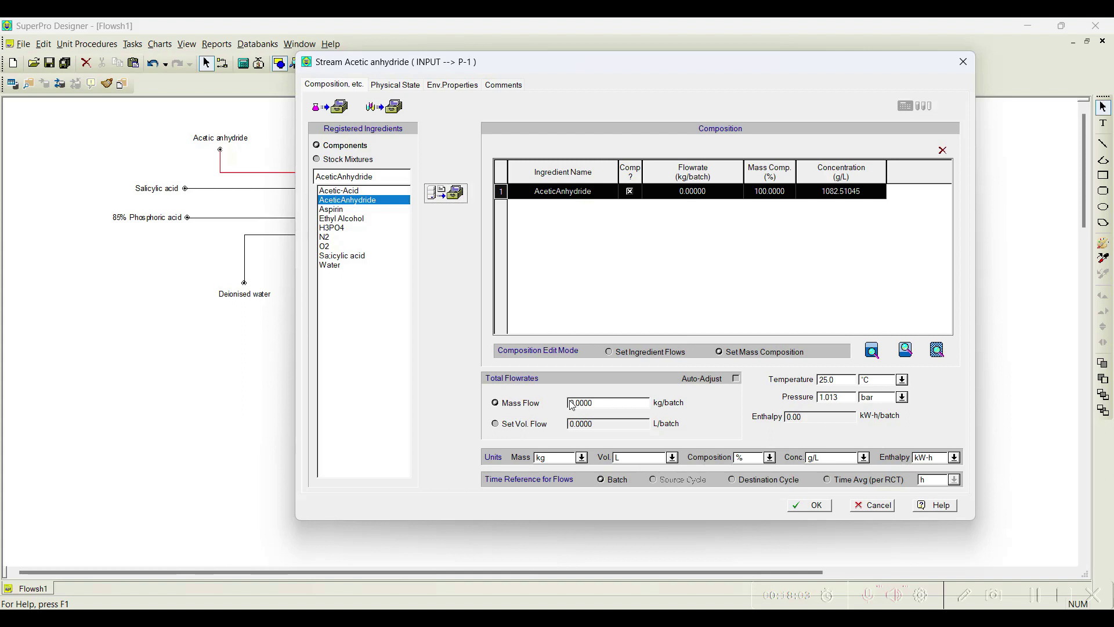
Step: Set the Acetic anhydride stream's volumetric flow to 100 L/batch and accept the stream data
left_click(506, 428)
type("100")
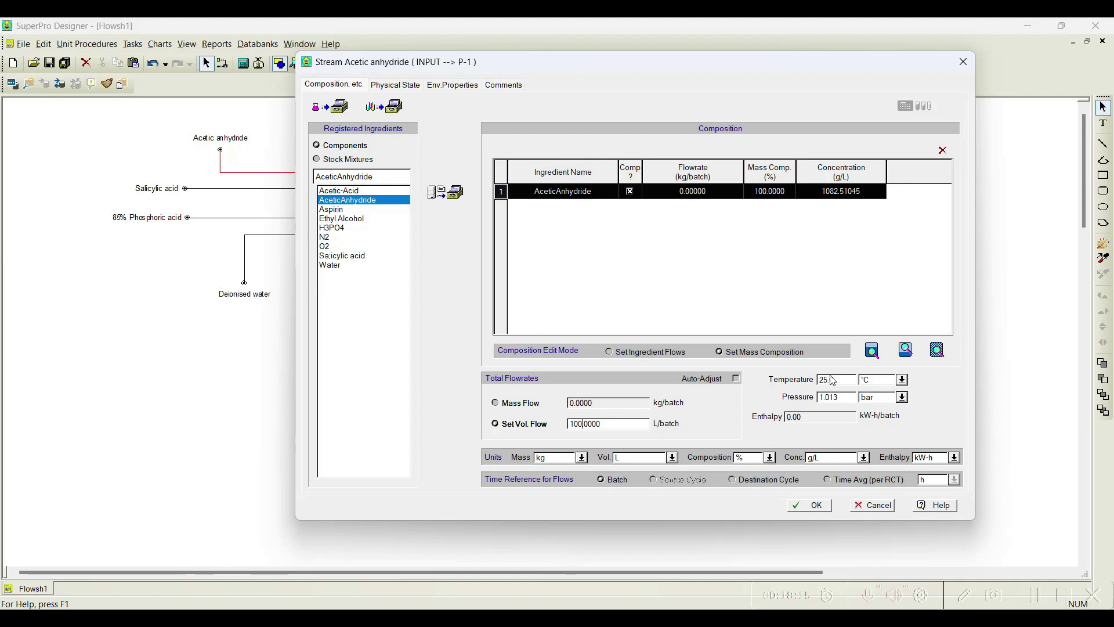
left_click(836, 398)
left_click(814, 506)
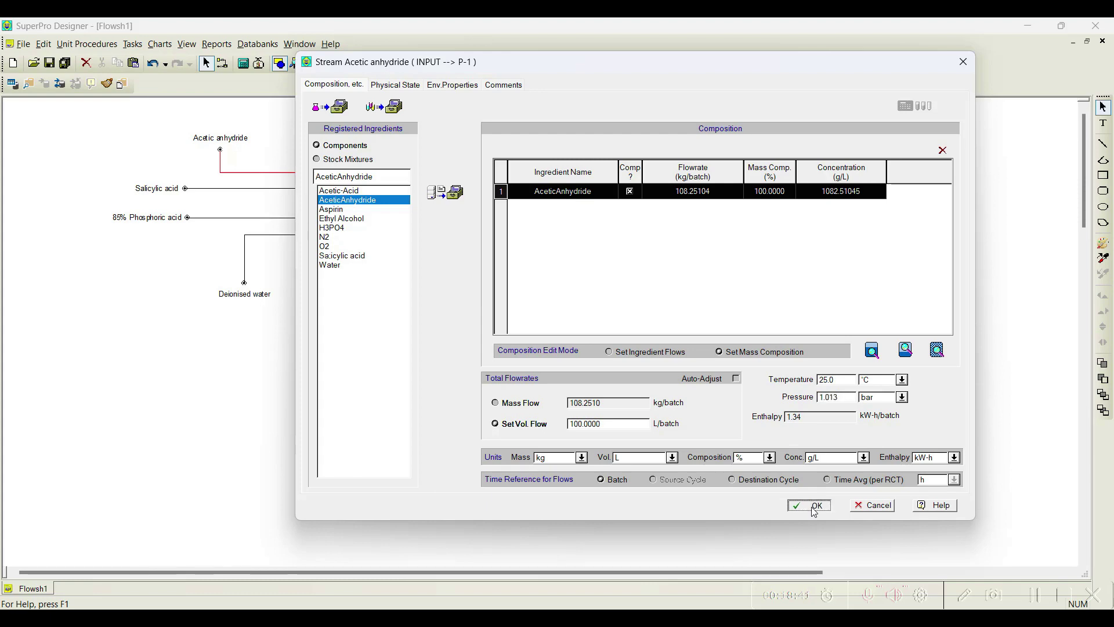
Step: Add the salicylic acid component to the composition of the Salicylic acid input stream
double_click(256, 189)
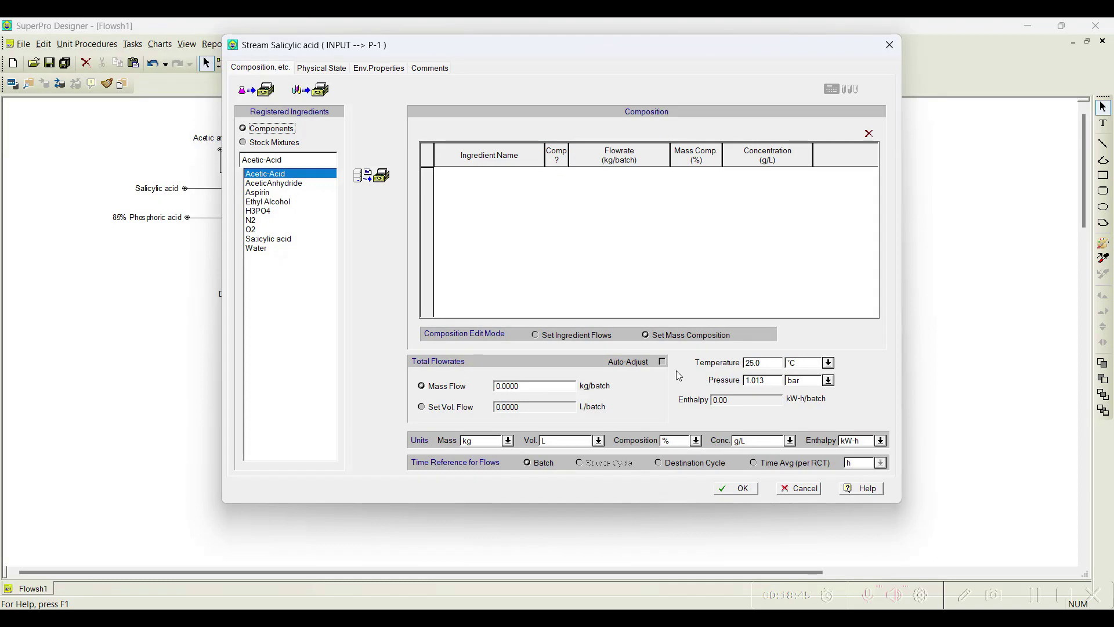
left_click(806, 490)
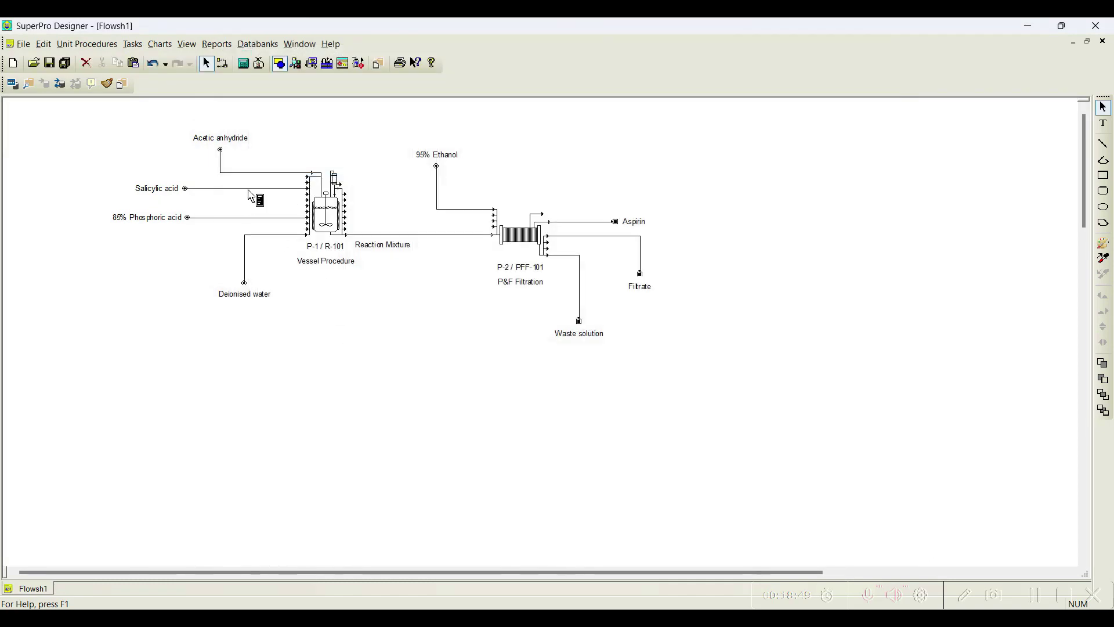
double_click(253, 188)
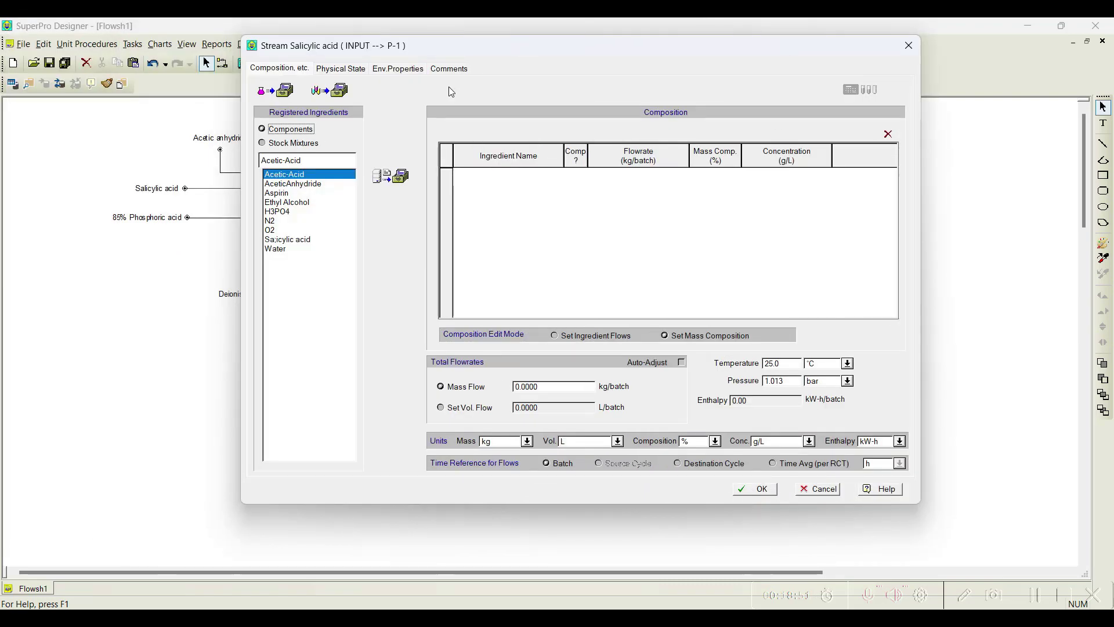
left_click(307, 239)
left_click(400, 177)
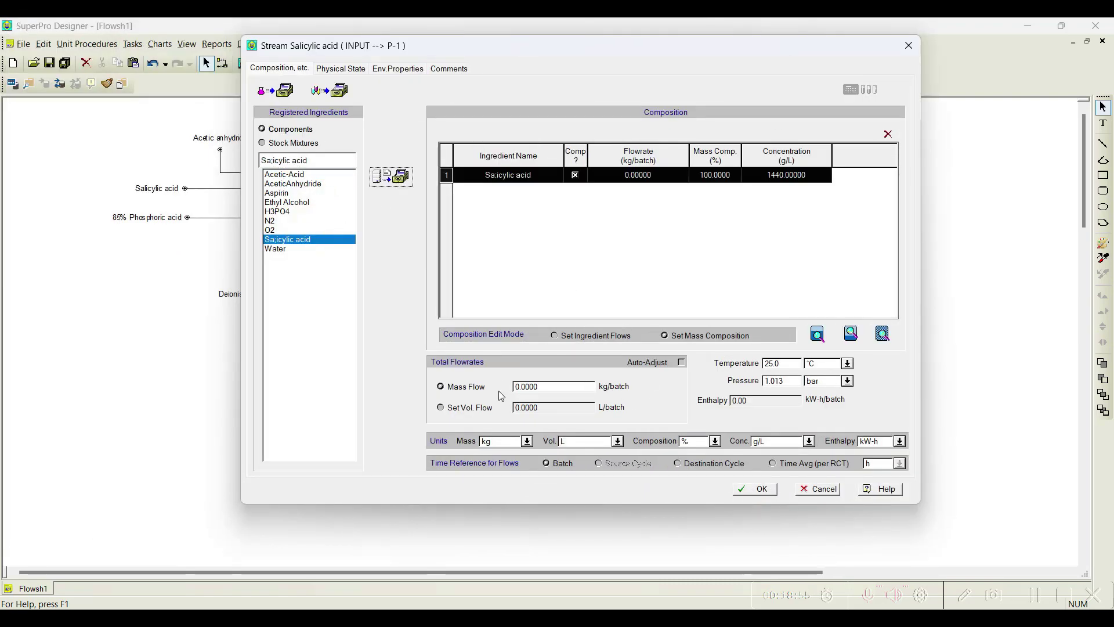
Step: Set the Salicylic acid stream's mass flow to 60 kg/batch and accept the stream data
double_click(545, 387)
type("60.0000")
left_click(666, 173)
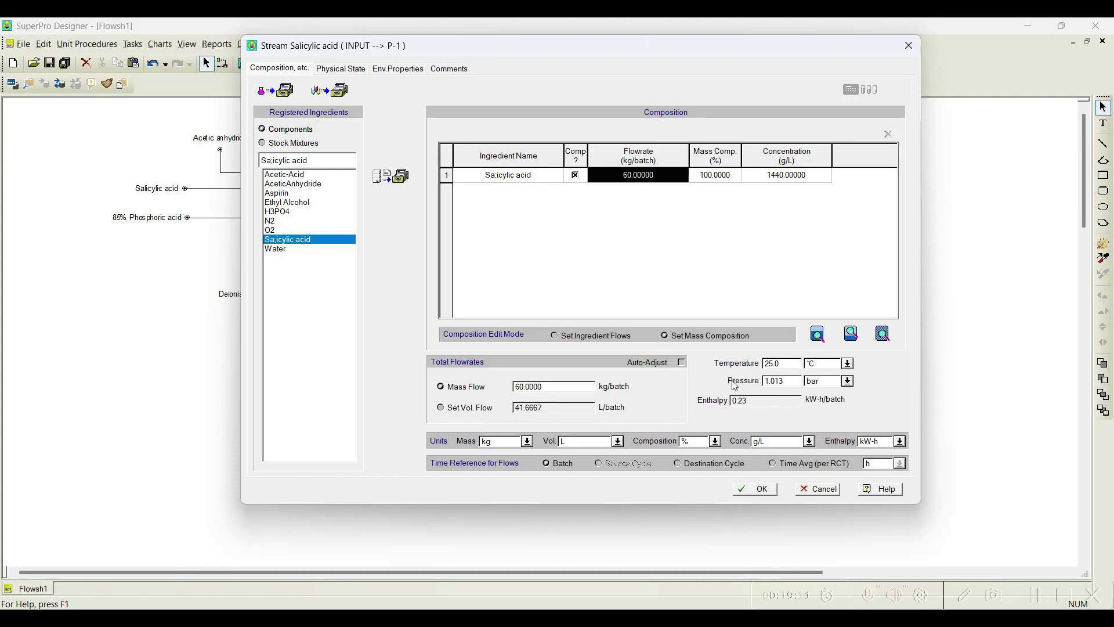
left_click(757, 490)
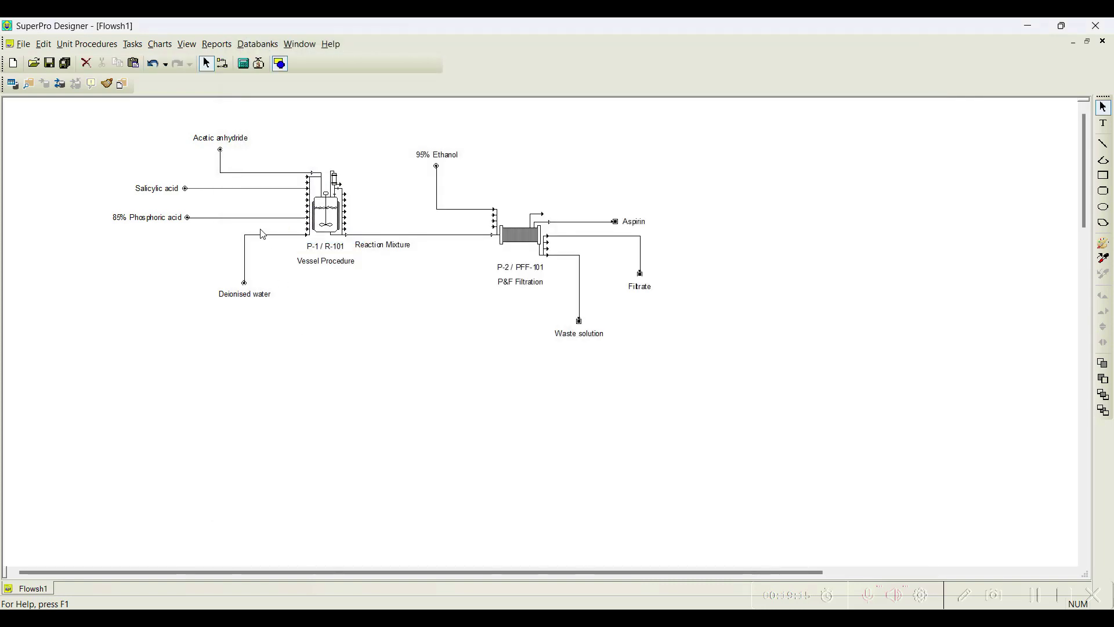
Step: Add the 85% Phosphoric stock mixture to the composition of the 85% Phosphoric acid input stream
double_click(262, 219)
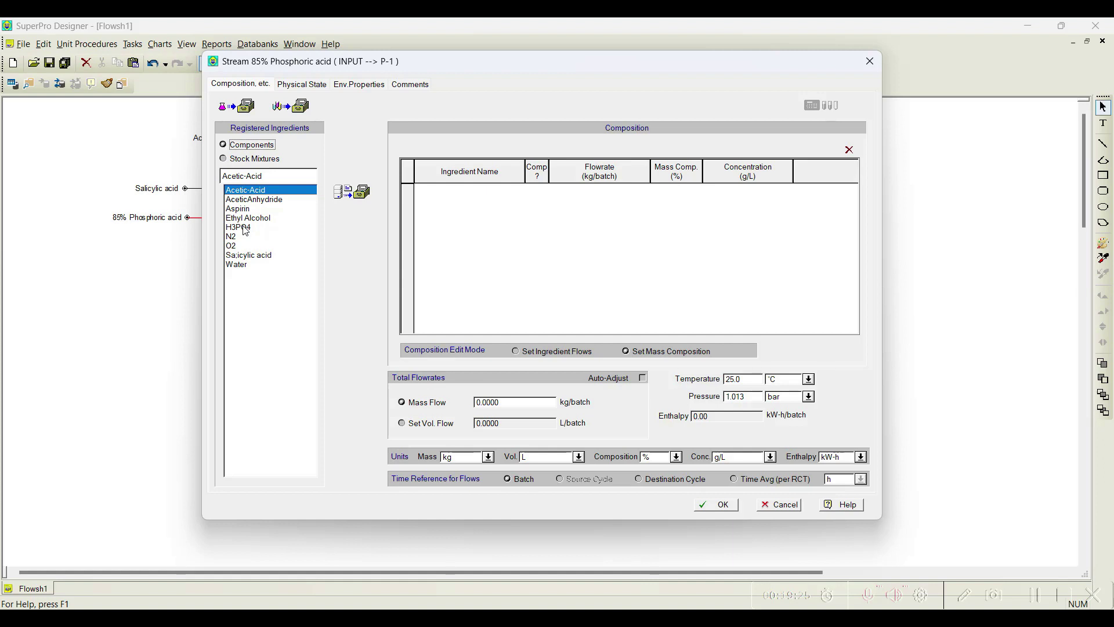
left_click(249, 165)
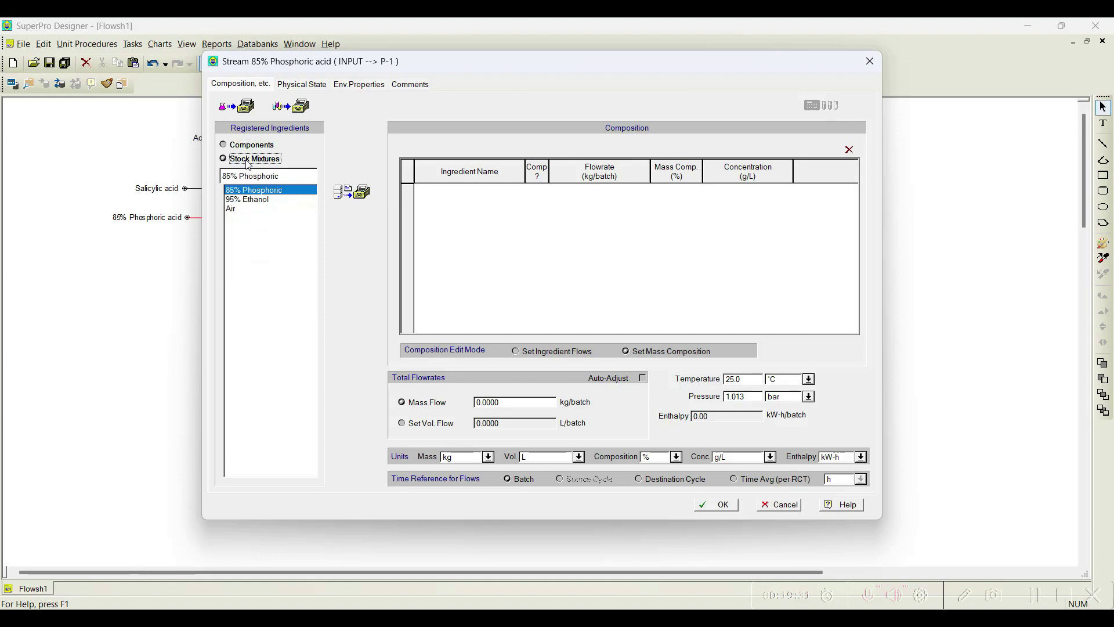
left_click(242, 149)
left_click(247, 164)
left_click(360, 193)
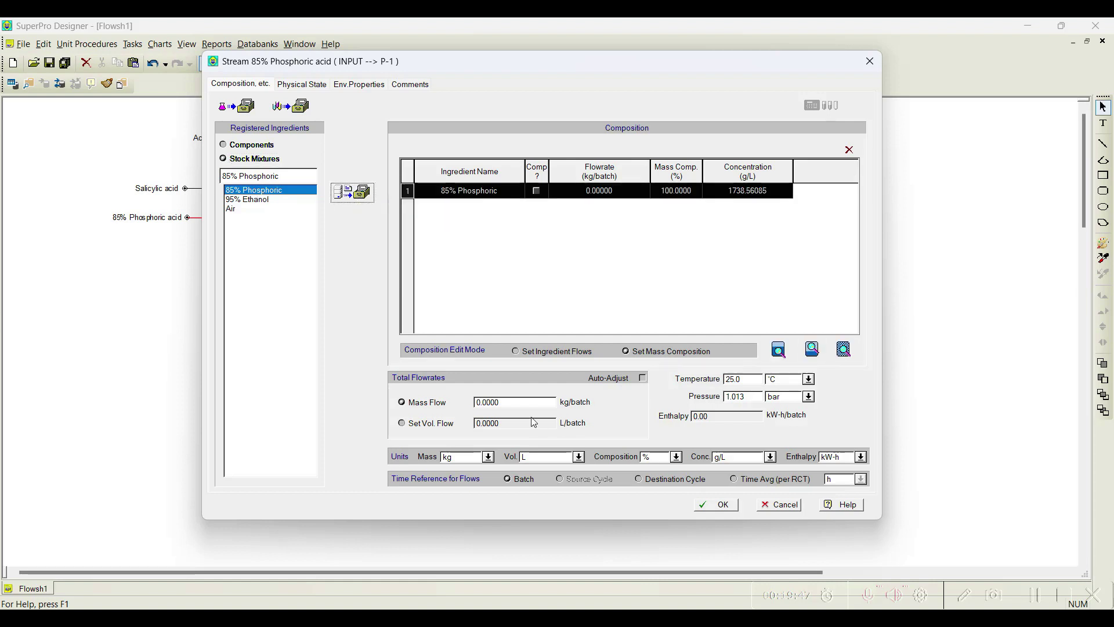
Step: Set the 85% Phosphoric acid stream's volumetric flow to 2 L/batch and accept the stream data
double_click(508, 404)
double_click(506, 424)
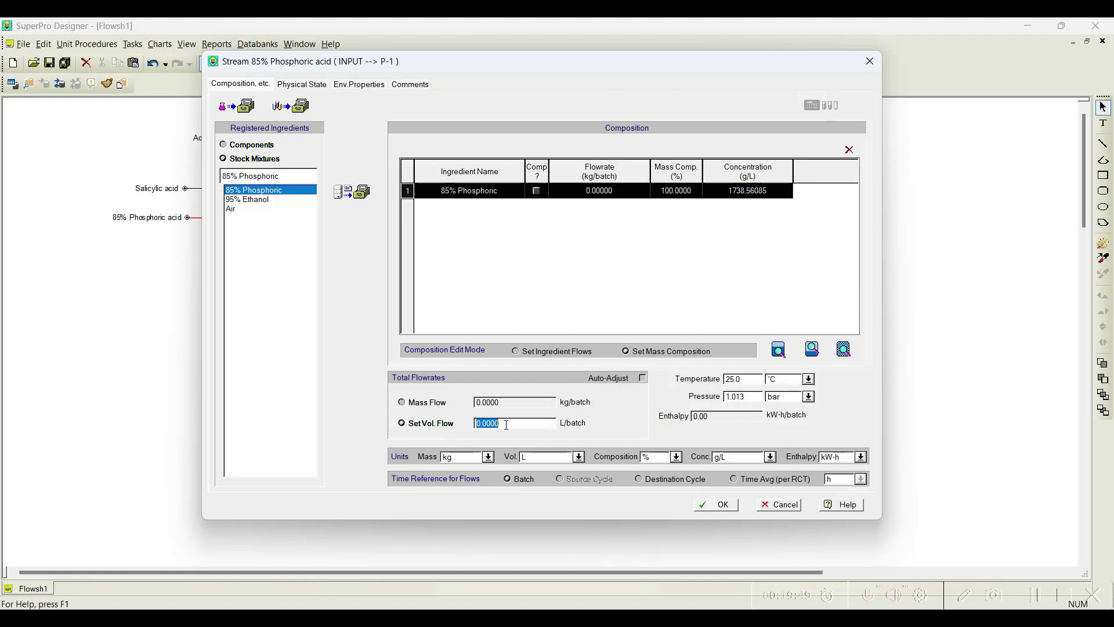
type("2.0000")
left_click(715, 510)
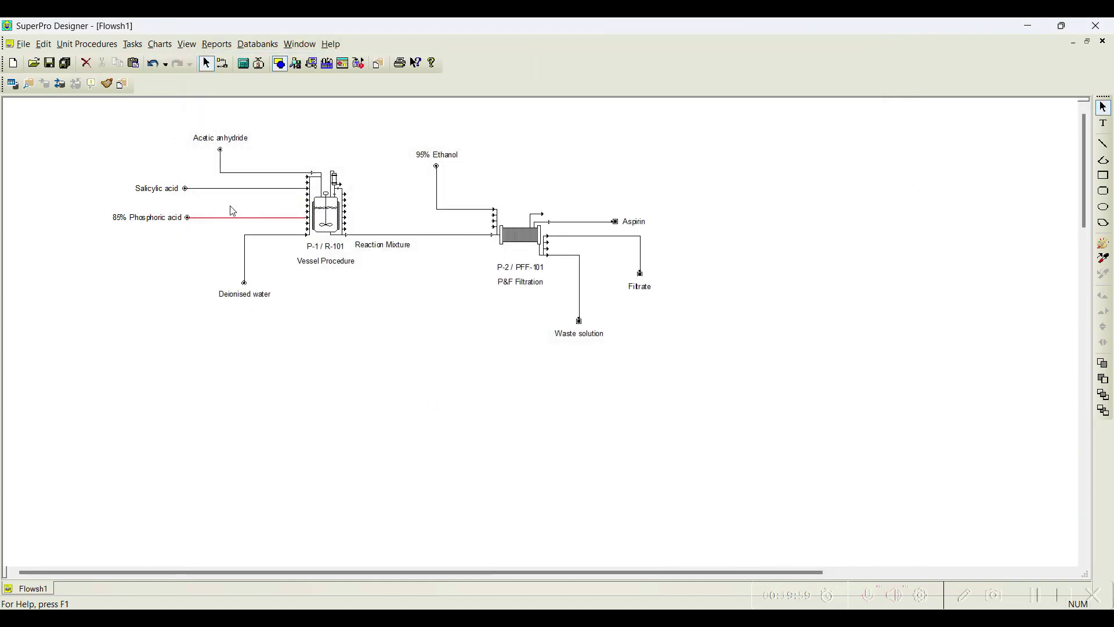
Step: Reopen the 85% Phosphoric acid stream and delete the 85% Phosphoric stock mixture from its composition
double_click(240, 224)
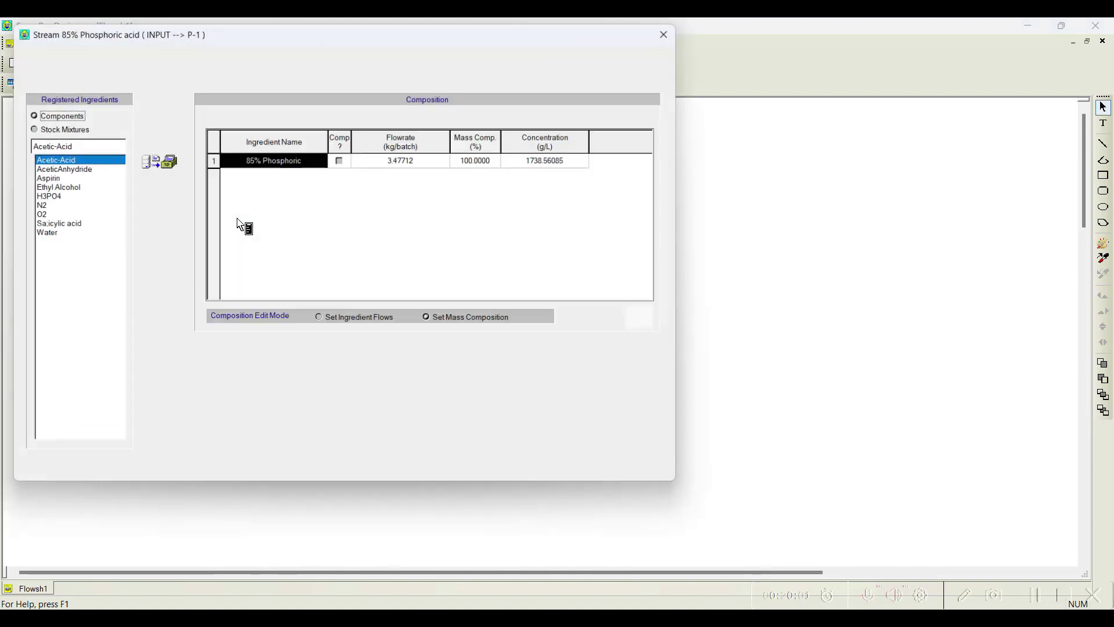
left_click_drag(304, 29, 448, 54)
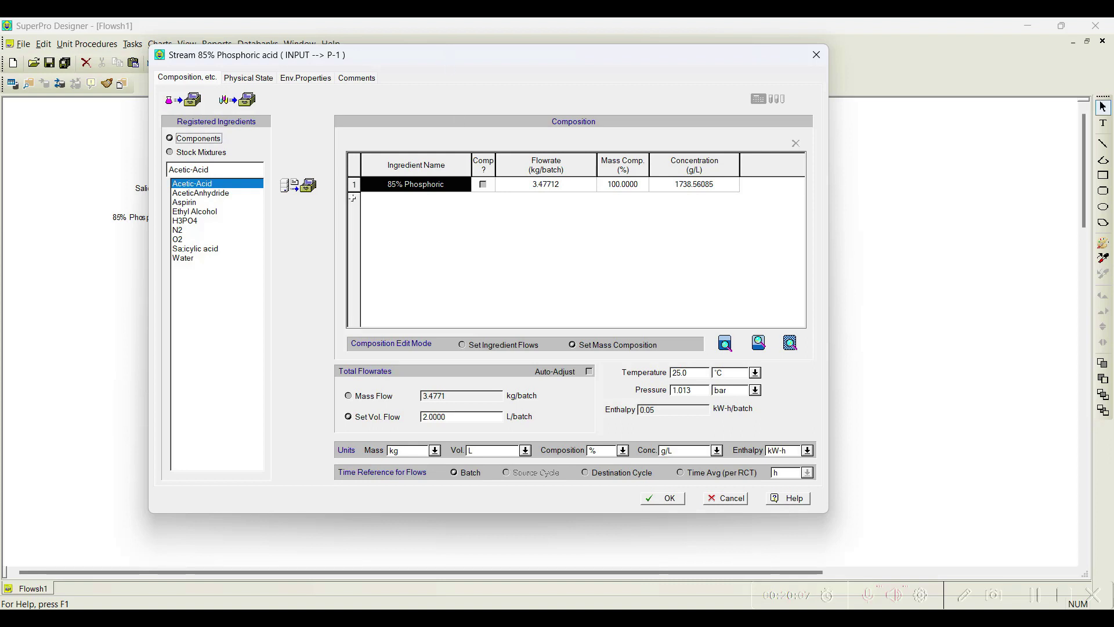
left_click(355, 183)
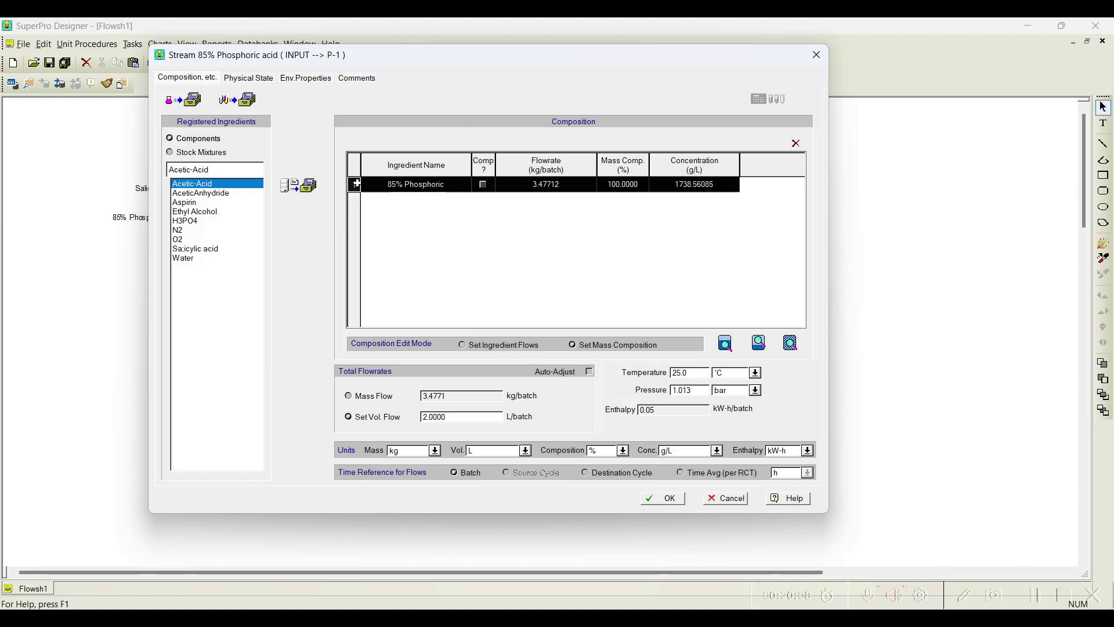
left_click(796, 143)
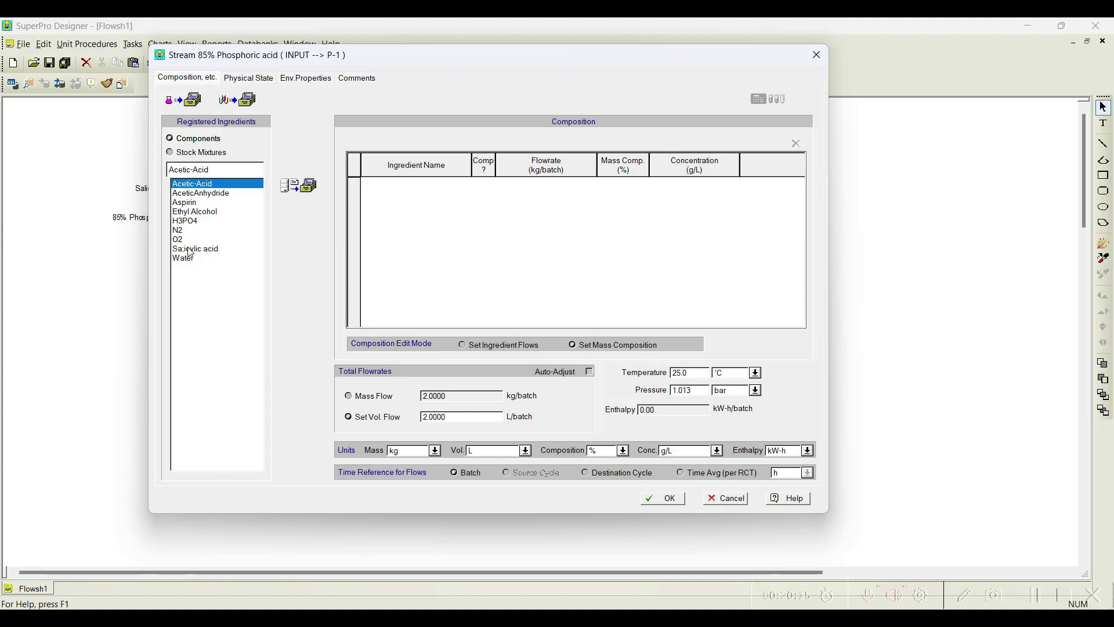
Step: Add the pure components H3PO4 and Water to the 85% Phosphoric acid stream's composition
left_click(197, 221)
left_click(313, 185)
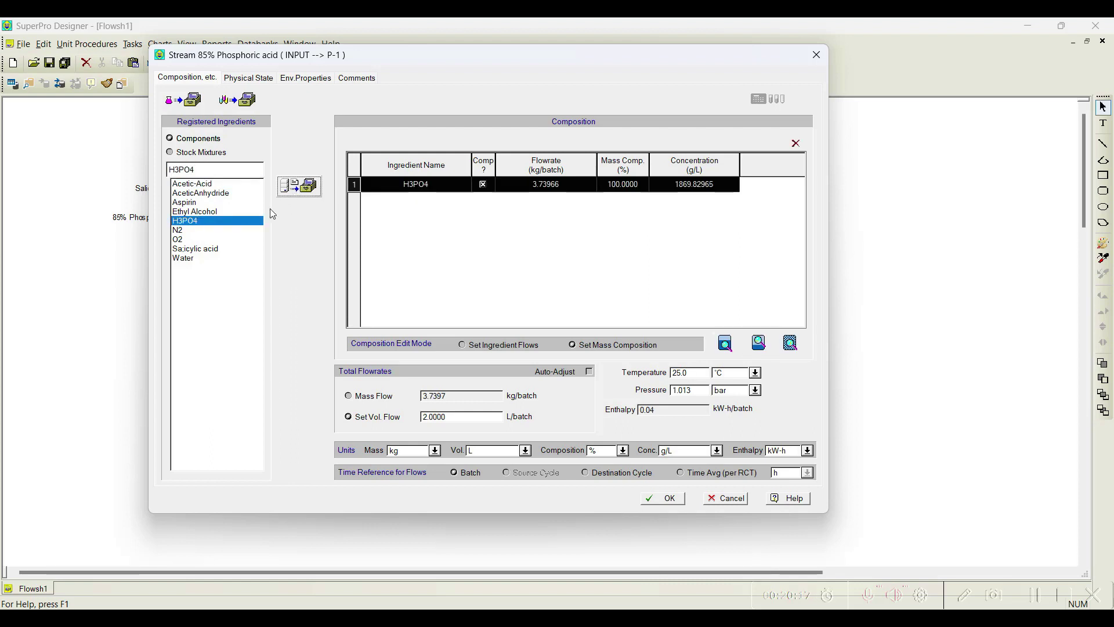
left_click(206, 259)
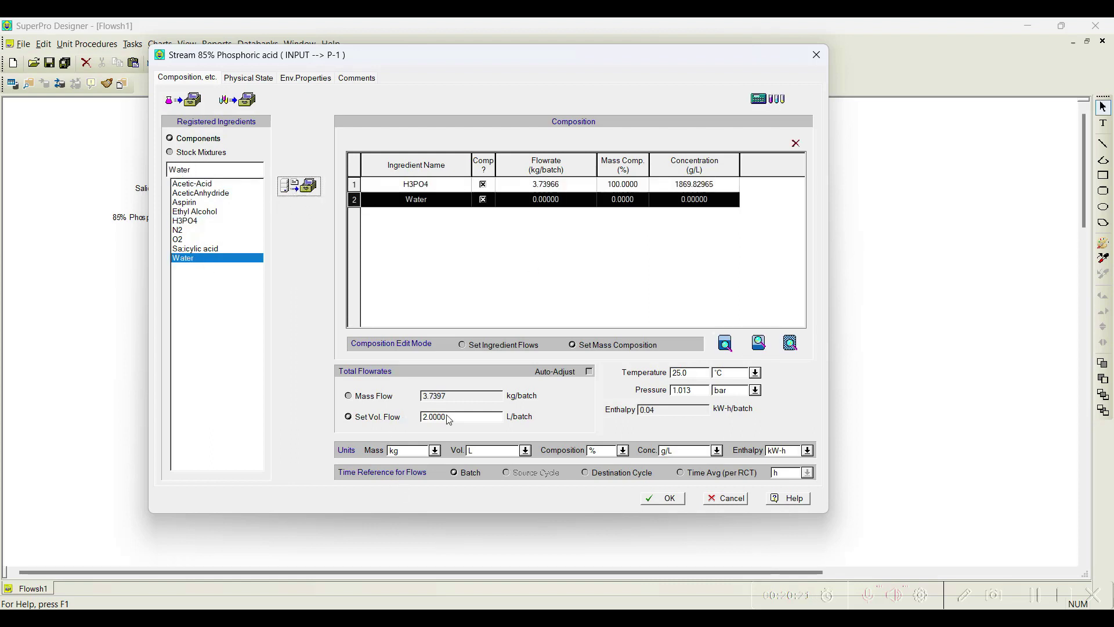
Step: Set the stream's mass composition to 85% H3PO4 and 15% Water
left_click(629, 186)
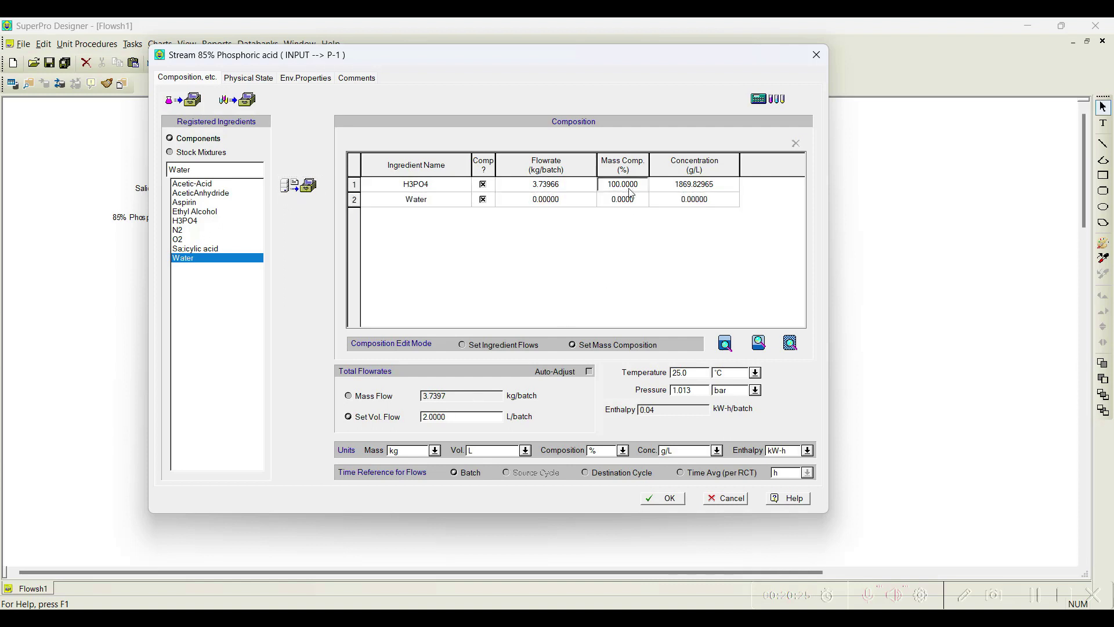
double_click(630, 189)
type("85")
double_click(631, 198)
type("5")
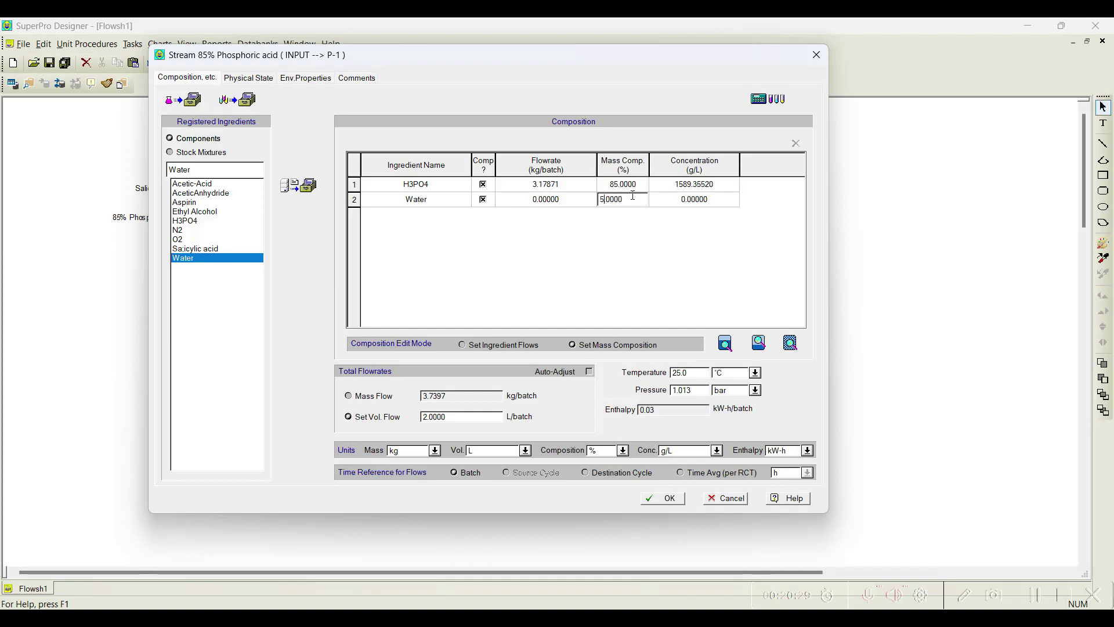
type("1")
key("Return")
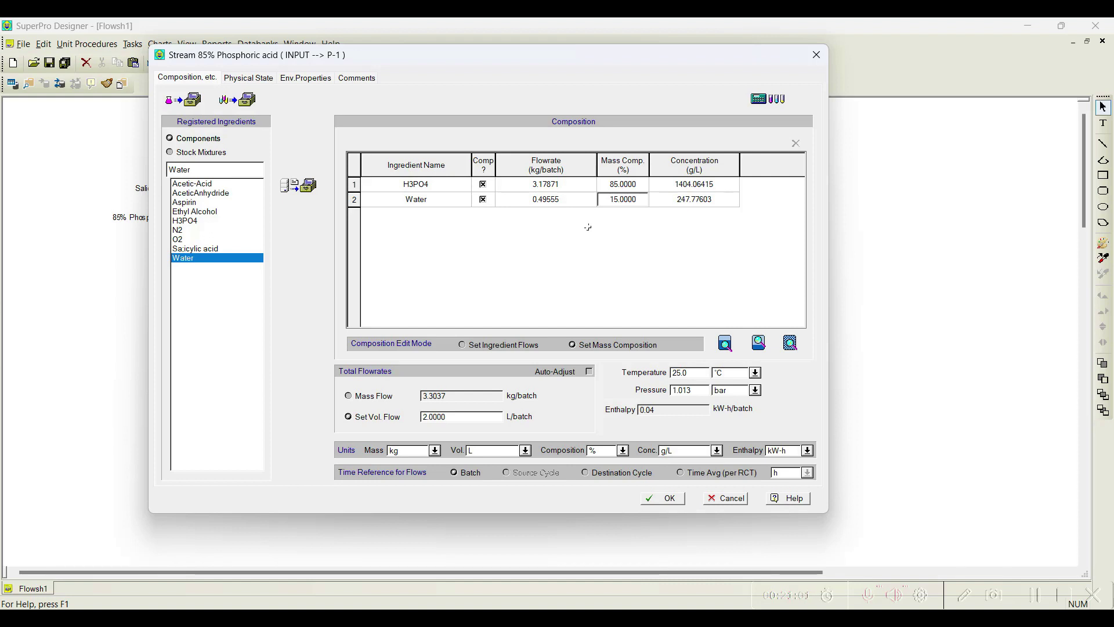
Step: Replace the H3PO4 and Water components with the 85% Phosphoric stock mixture and accept the stream data
left_click(354, 184)
left_click(796, 143)
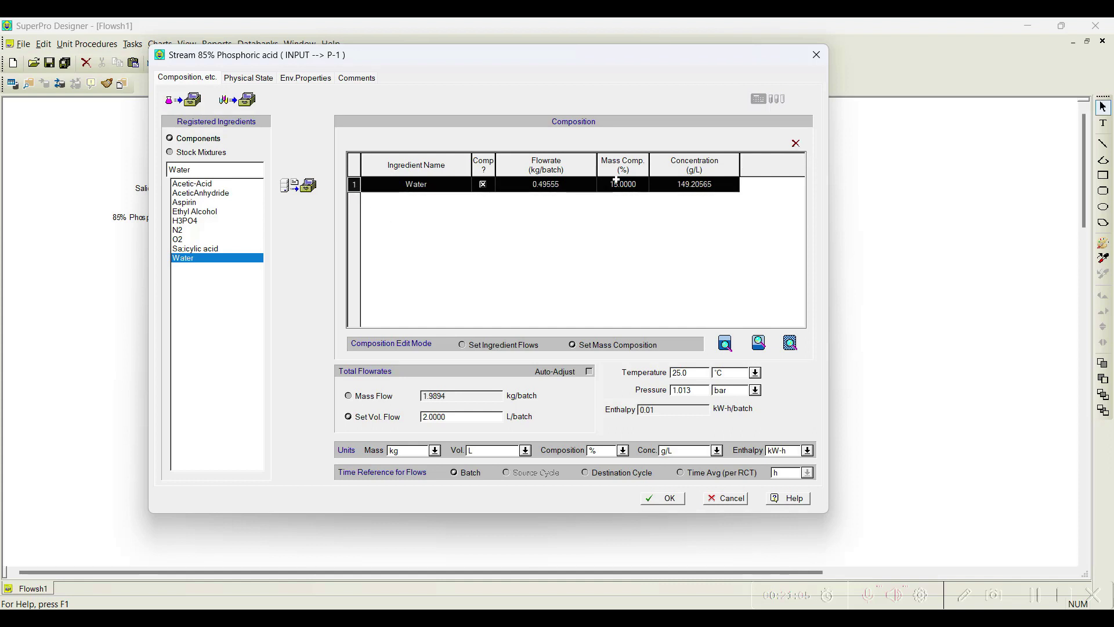
left_click(795, 143)
left_click(191, 152)
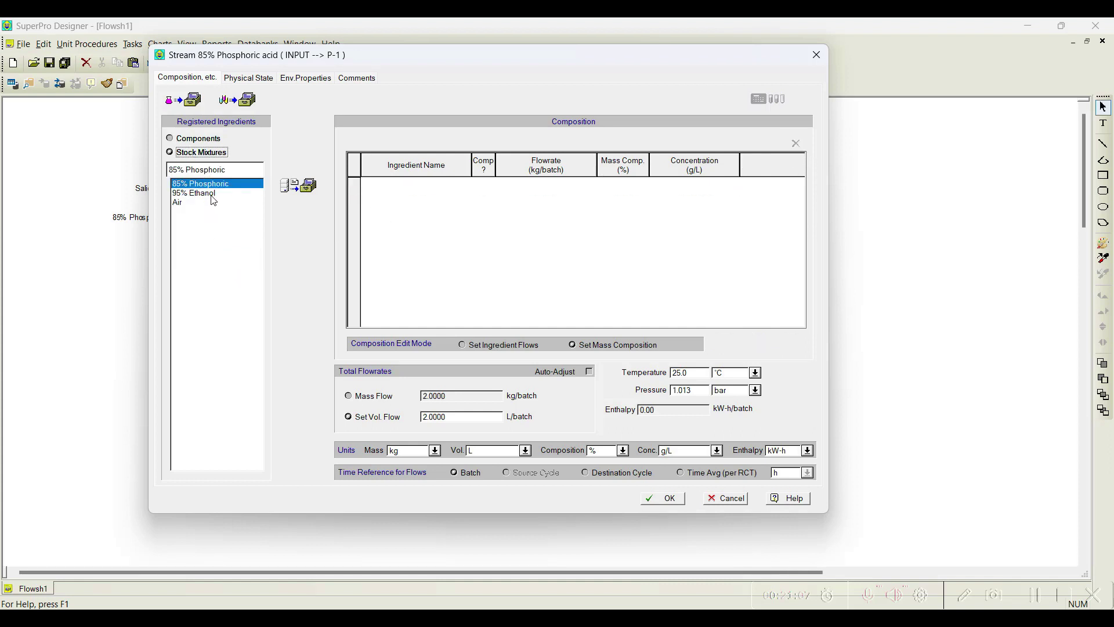
left_click(299, 186)
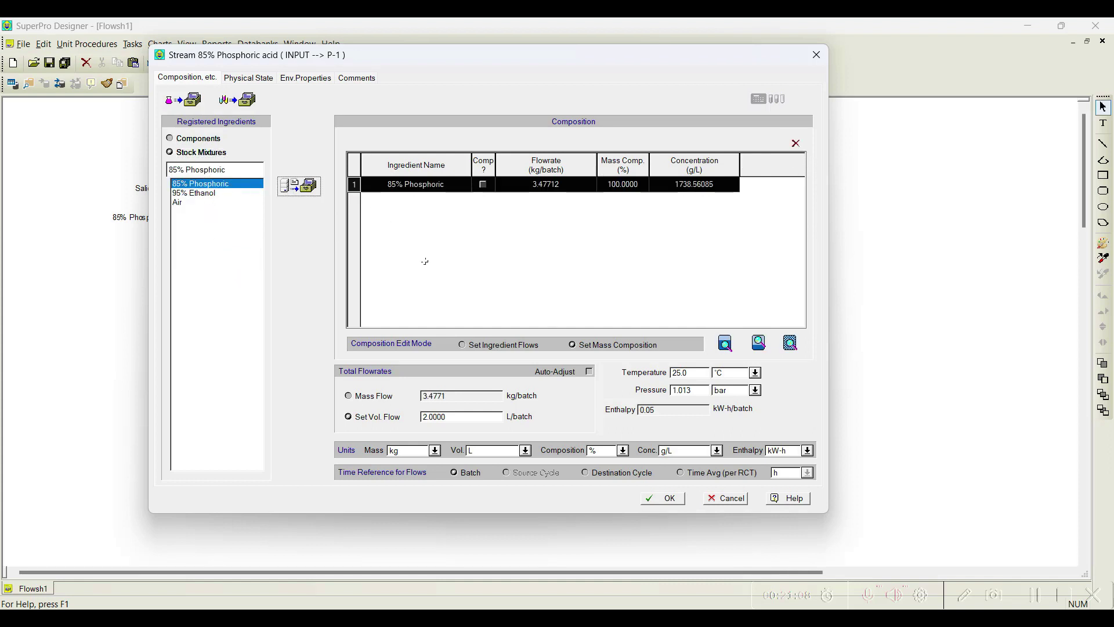
left_click(667, 497)
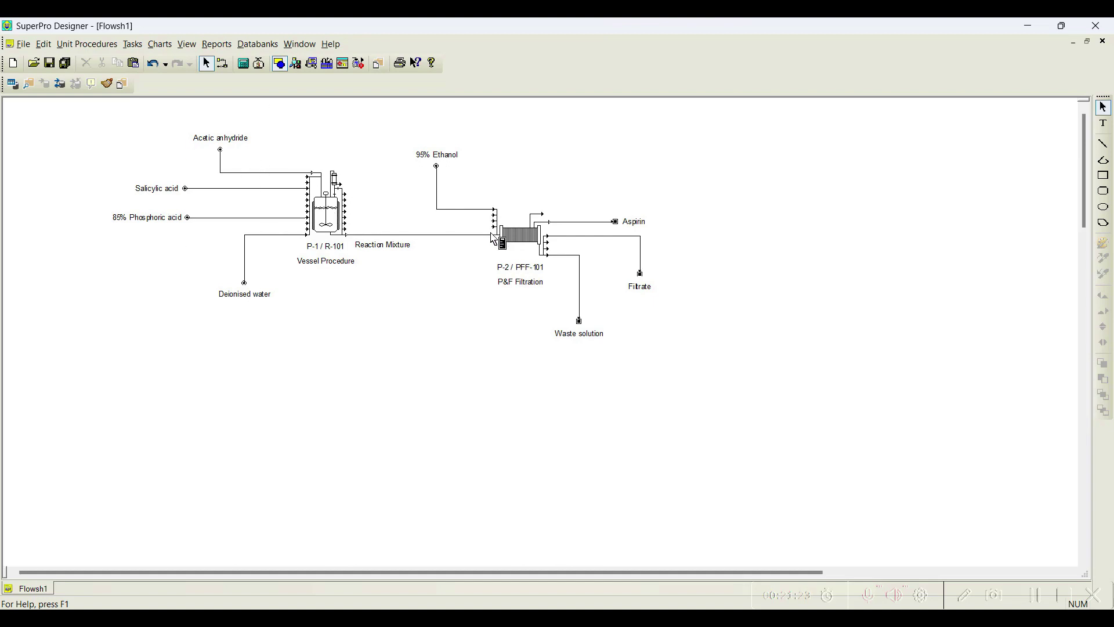
Step: Add the 95% Ethanol stock mixture to the composition of the 95% Ethanol input stream
double_click(469, 210)
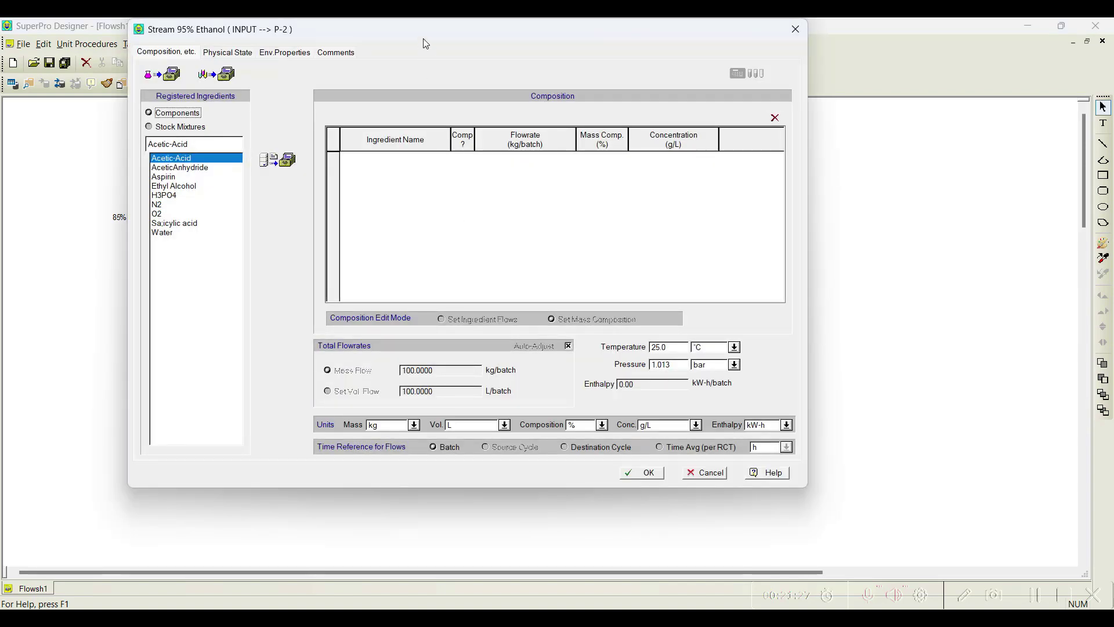
left_click_drag(425, 44, 506, 94)
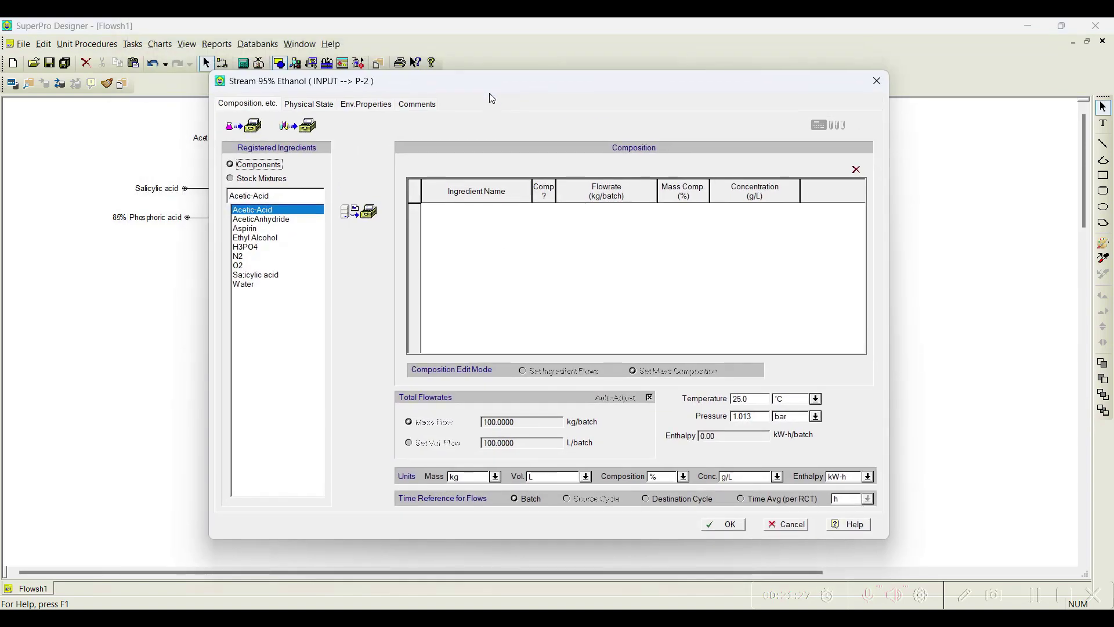
left_click(261, 178)
left_click(264, 220)
left_click(359, 212)
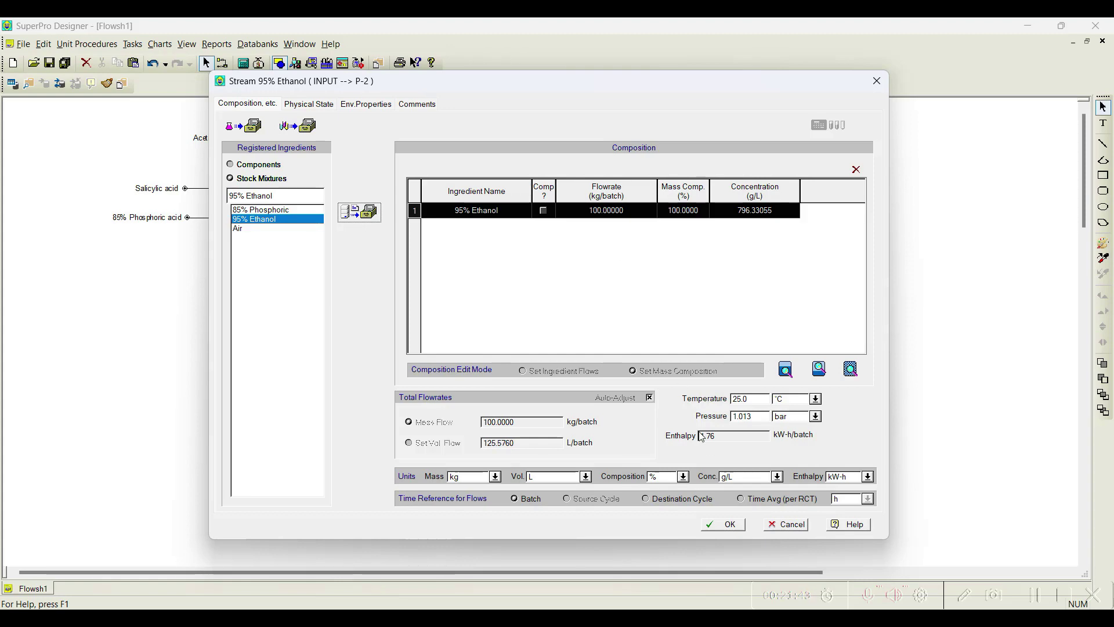
Step: Accept the 95% Ethanol stream data and open the operation data of vessel procedure P-1's Charge Acetic Anhydride operation
left_click(729, 526)
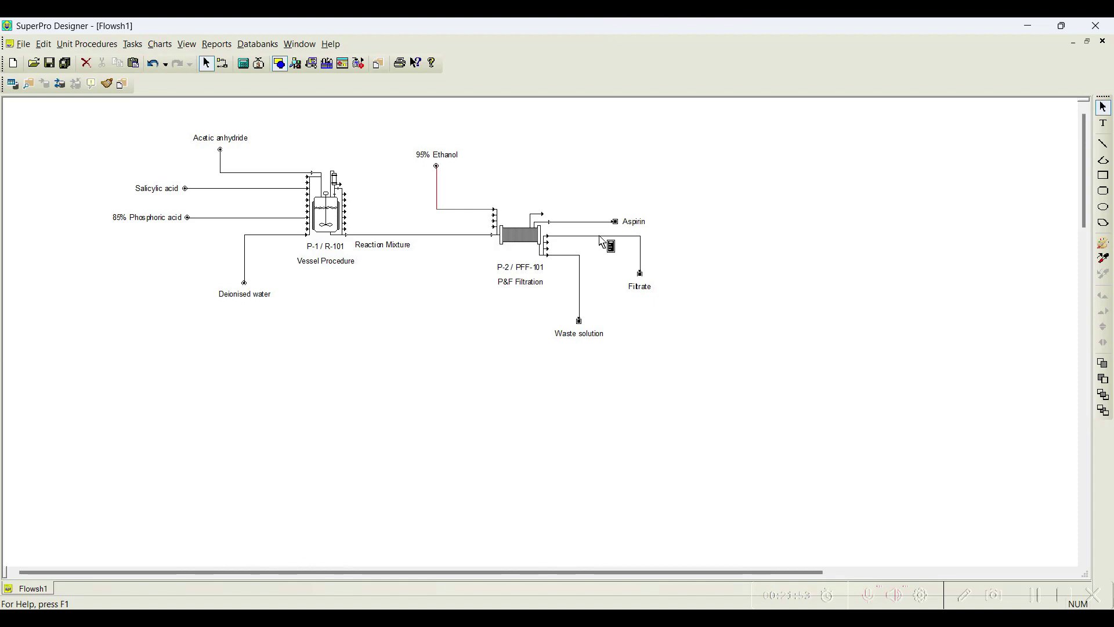
right_click(333, 212)
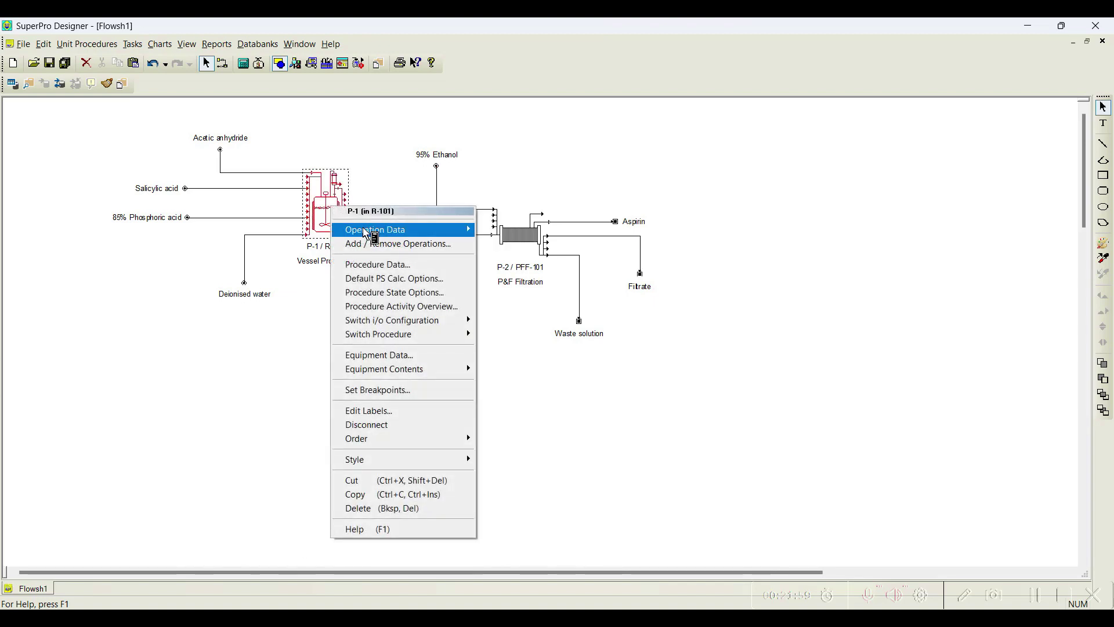
mouse_move(365, 233)
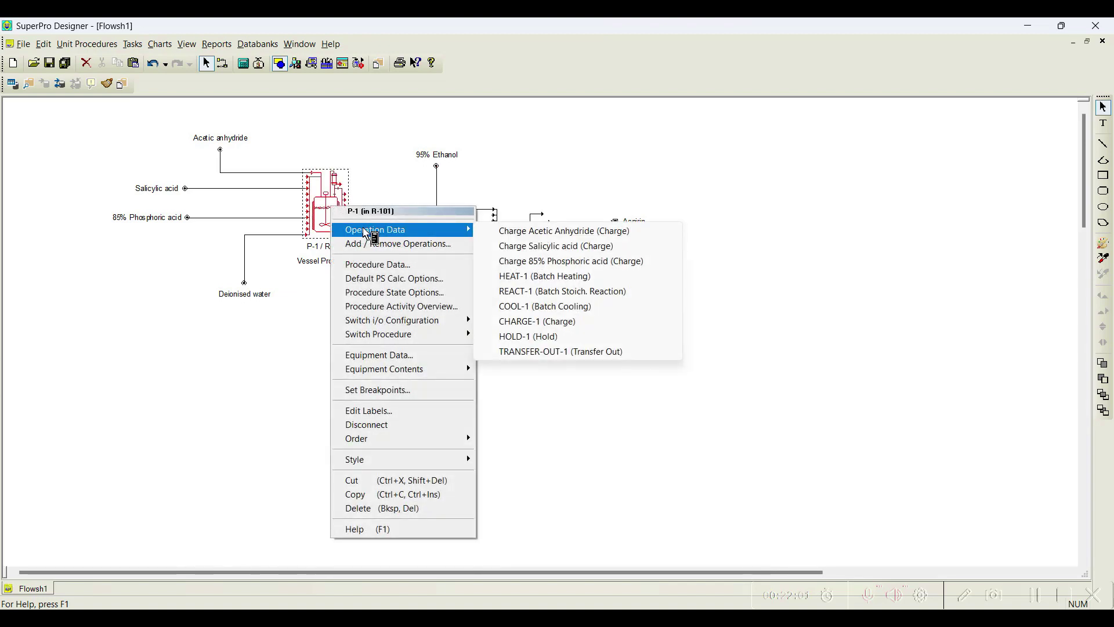
left_click(537, 232)
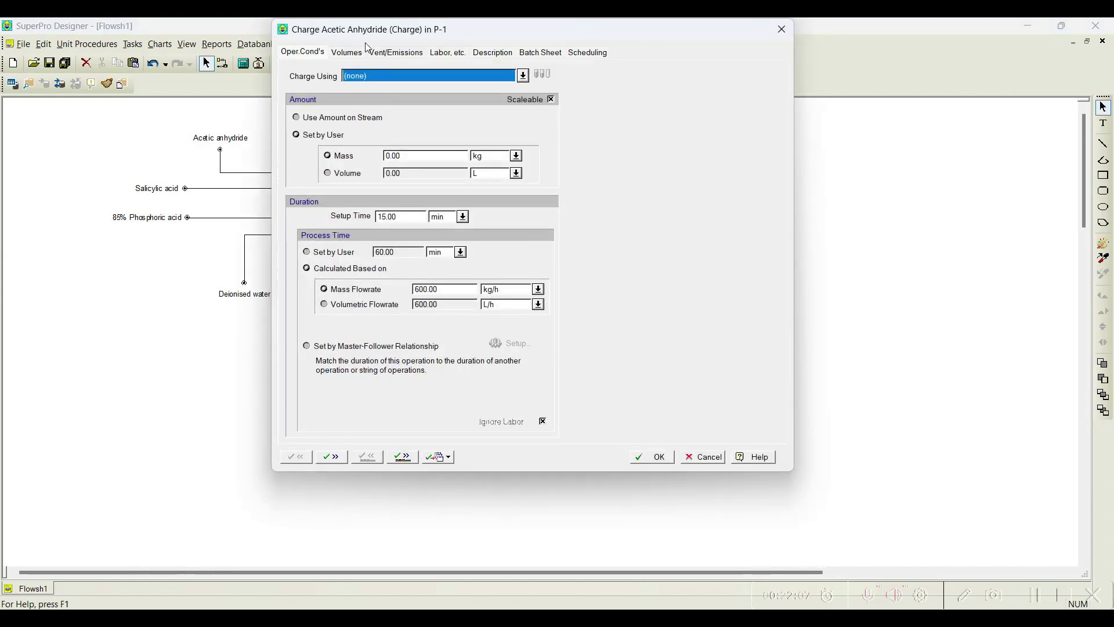
left_click_drag(378, 31, 384, 55)
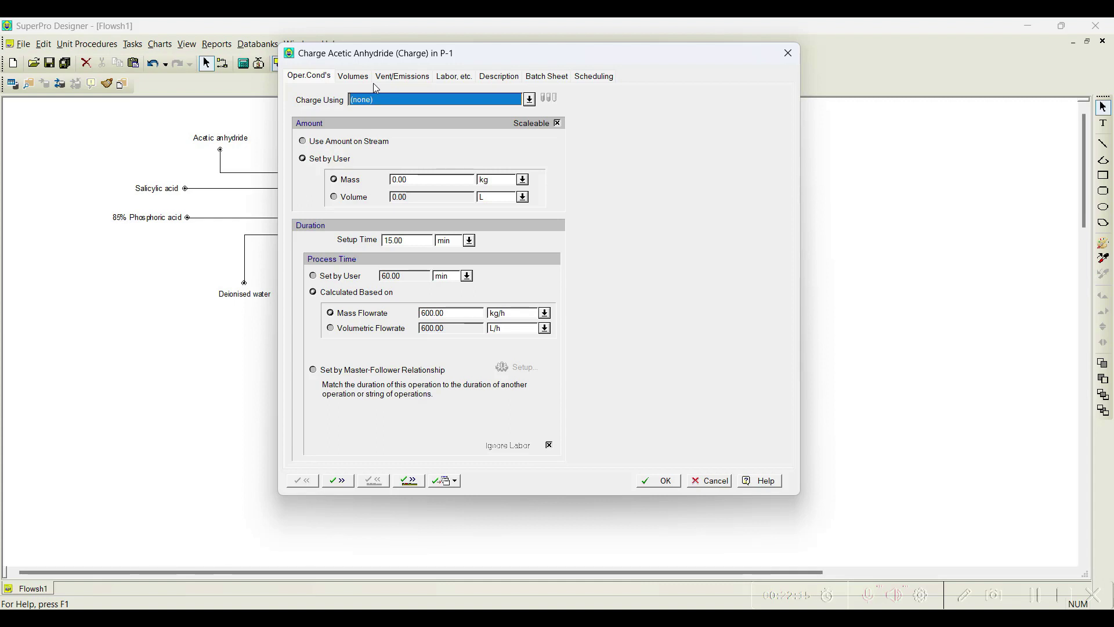
left_click_drag(417, 54, 573, 70)
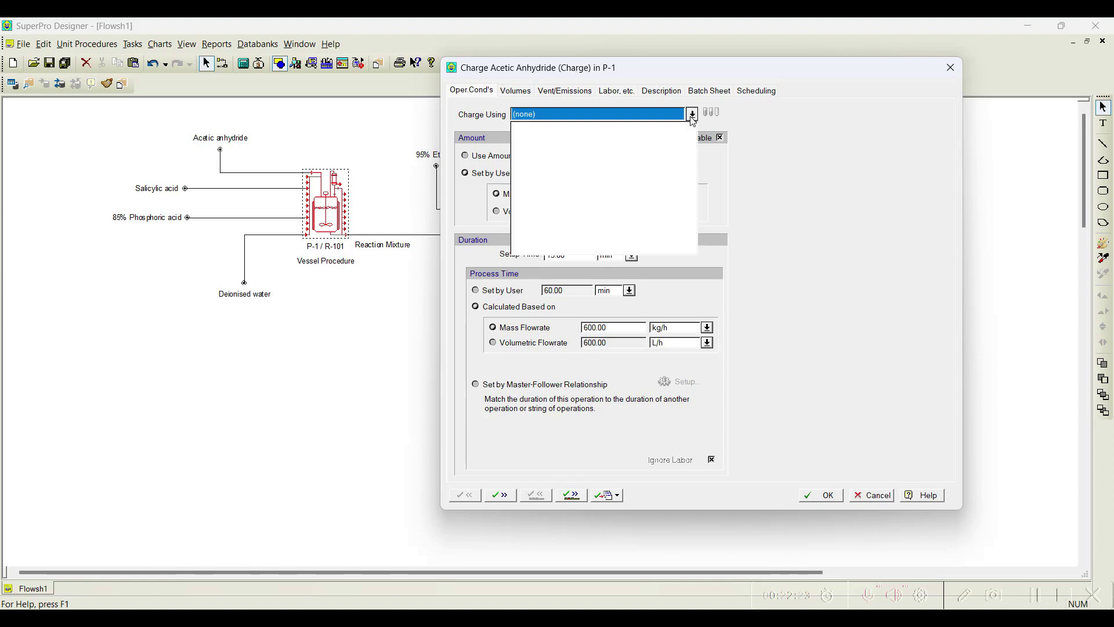
Step: Charge acetic anhydride through In #1 : Acetic anhydride using the amount on the stream, and accept to advance to the following operation
left_click(691, 116)
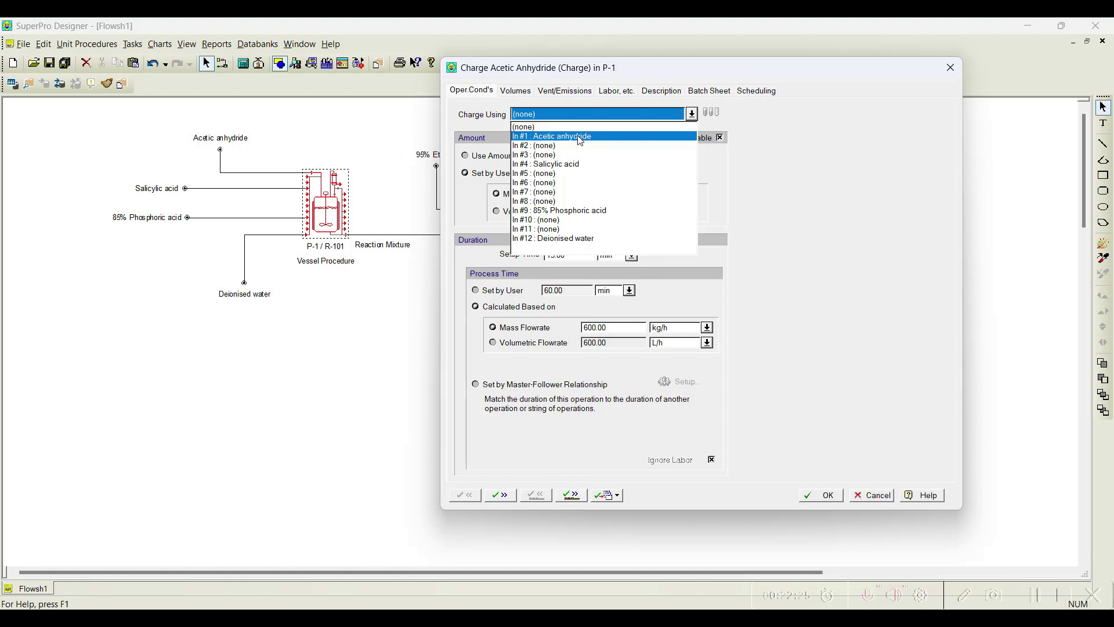
left_click(575, 101)
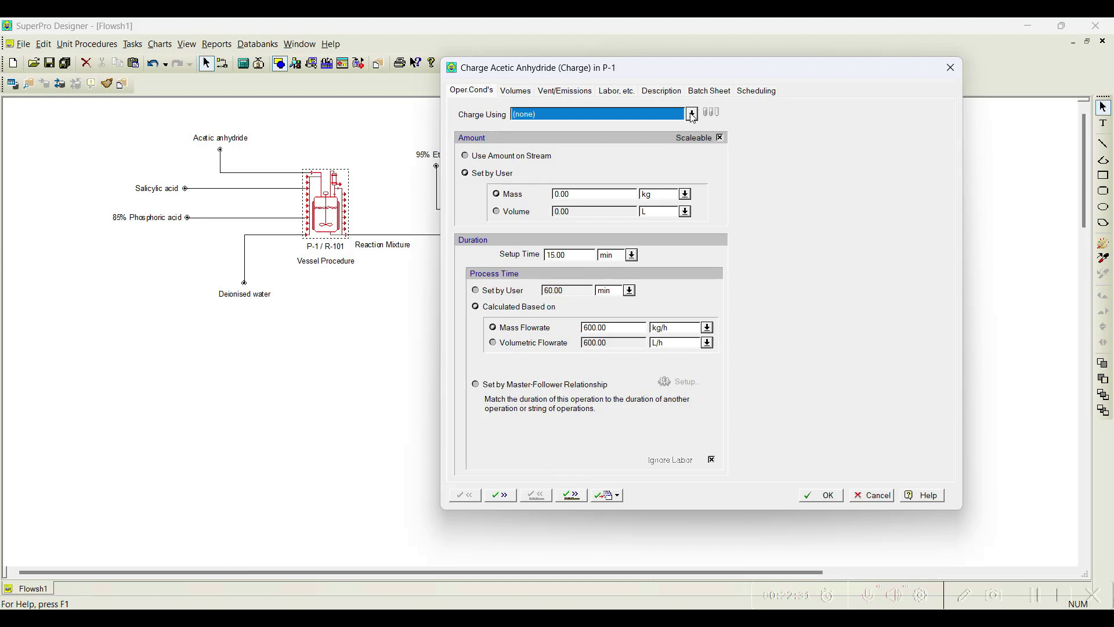
left_click(691, 114)
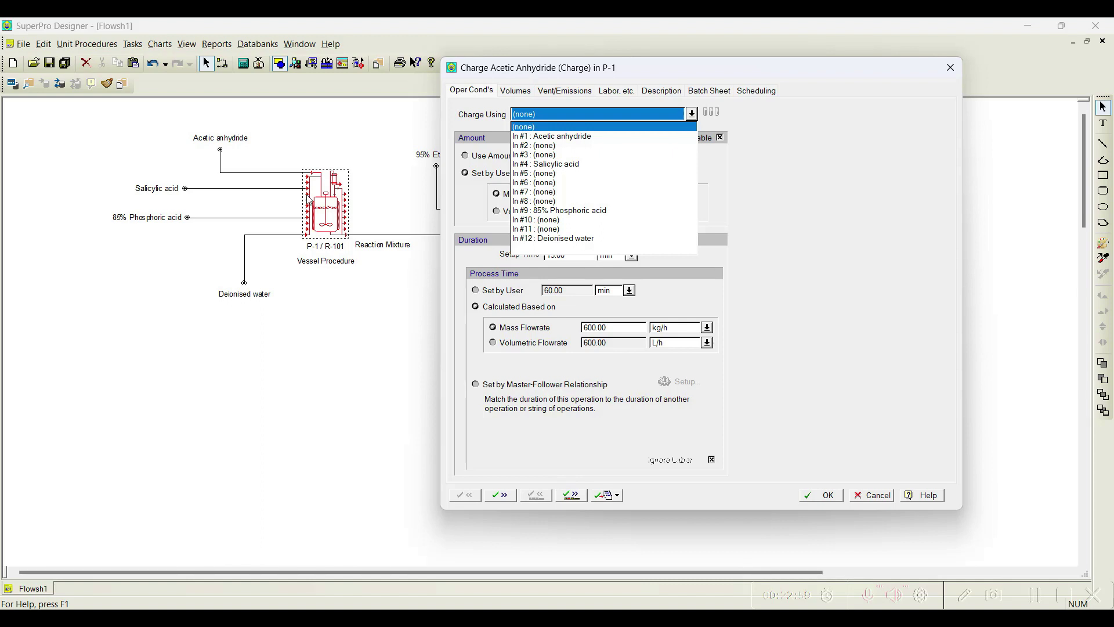
left_click(568, 138)
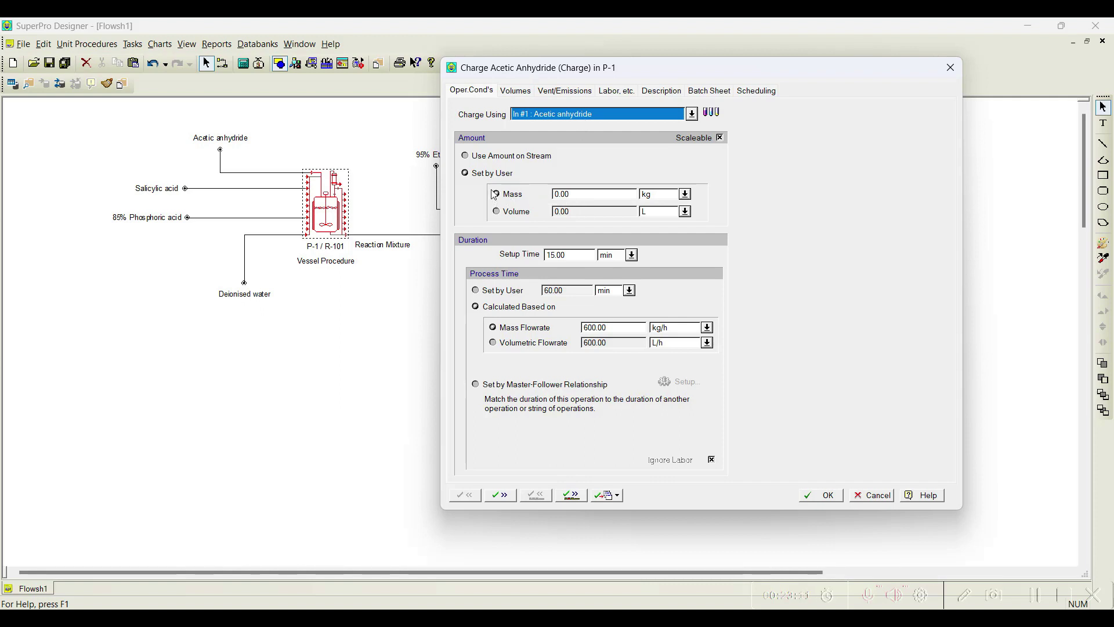
left_click(492, 155)
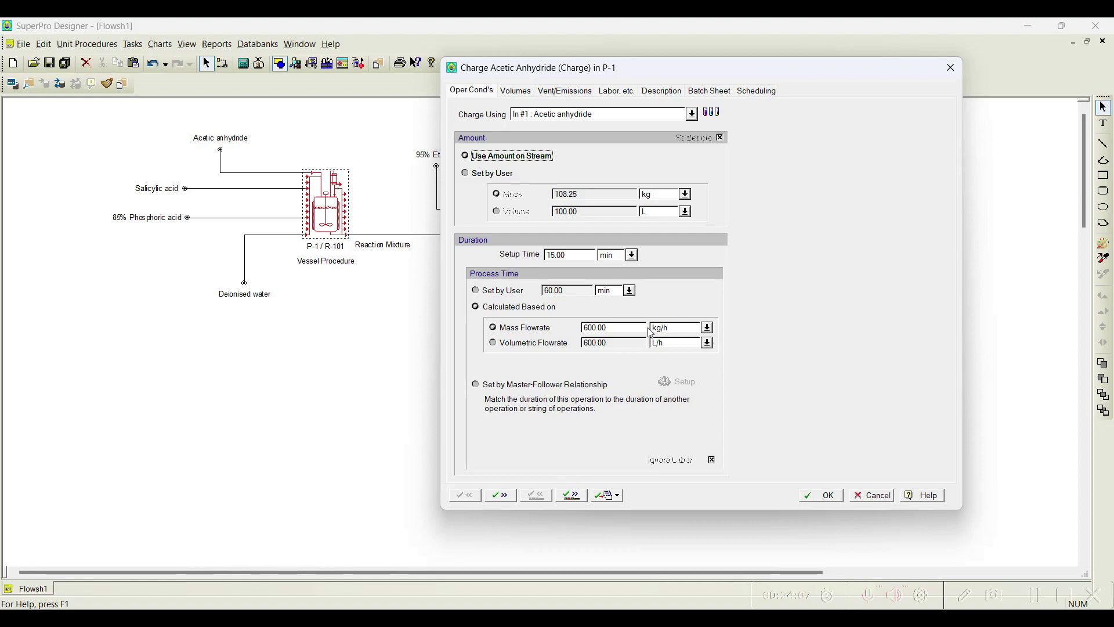
left_click(515, 92)
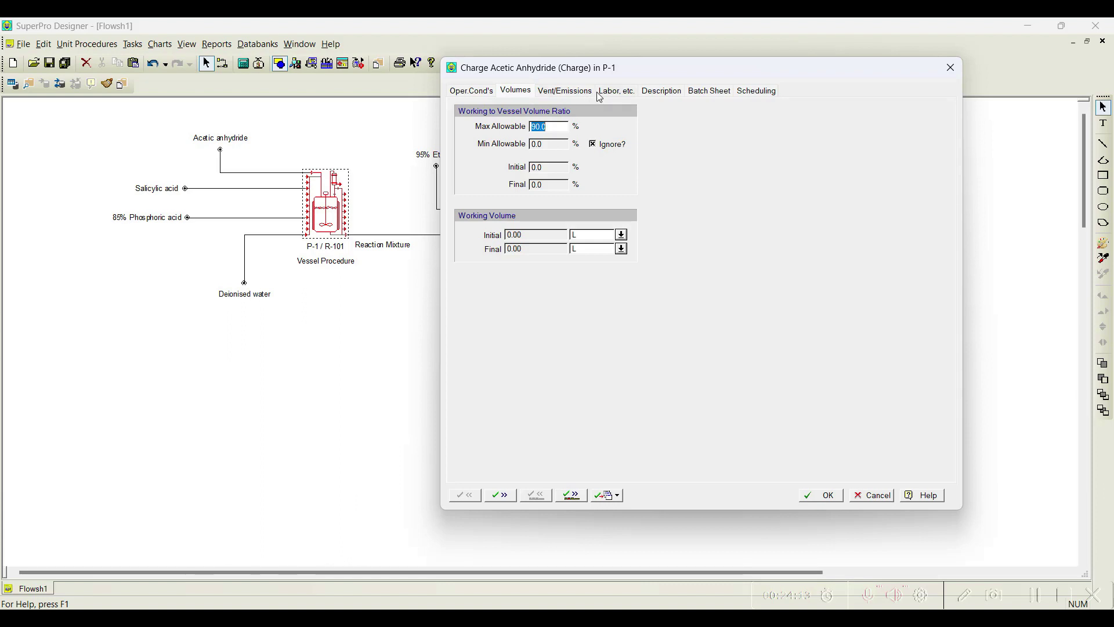
left_click(478, 94)
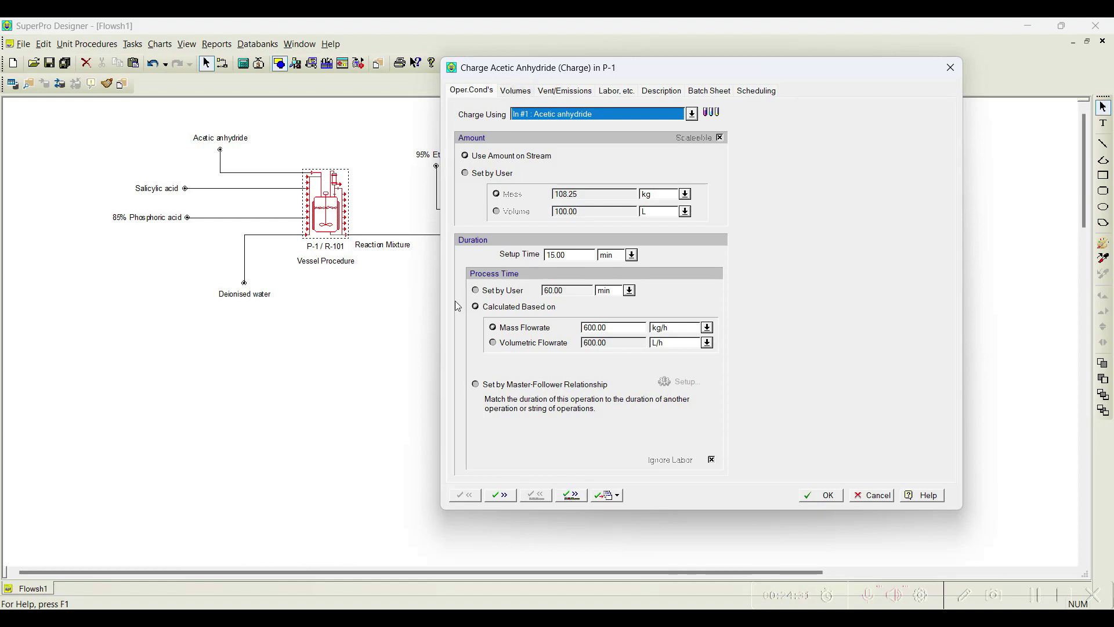
left_click(506, 497)
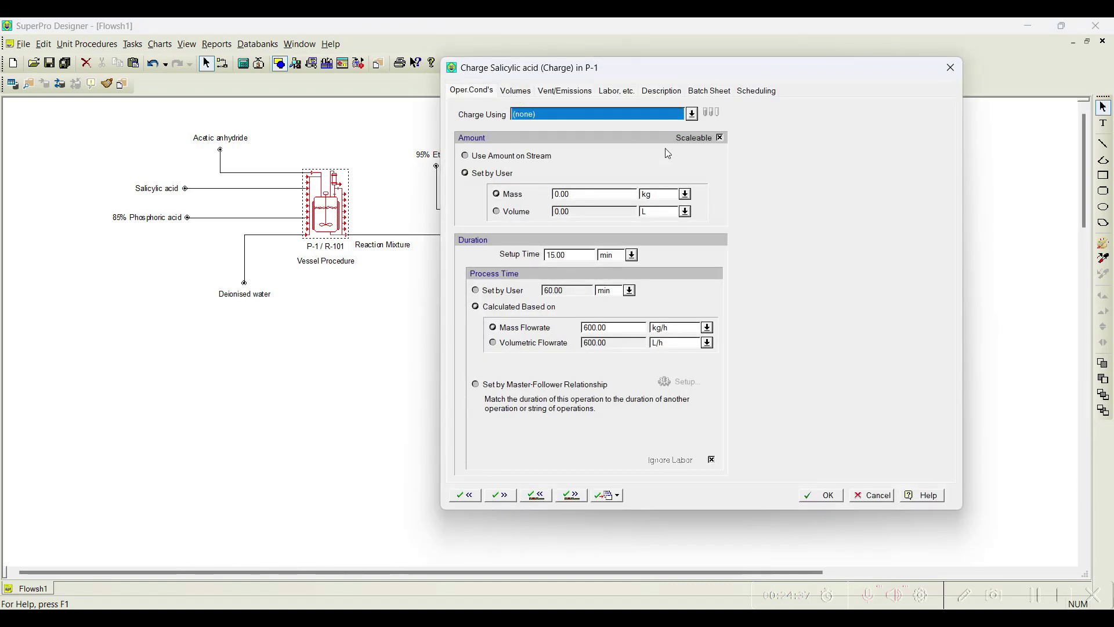
Step: Charge salicylic acid through In #4 : Salicylic acid using the amount on the stream, and accept the operation
left_click(691, 115)
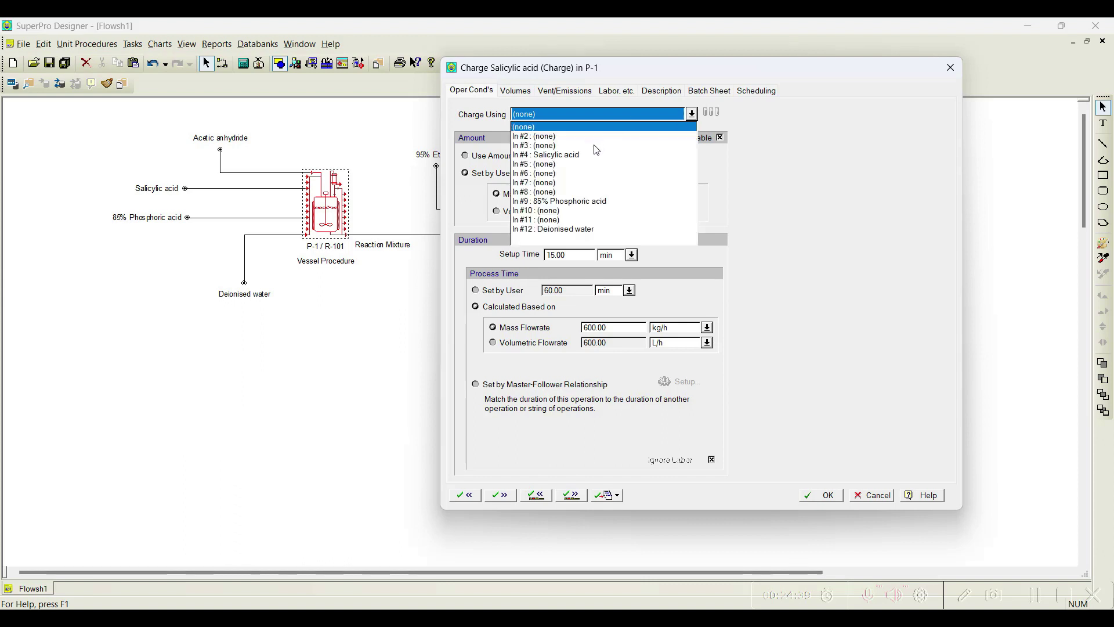
left_click(576, 160)
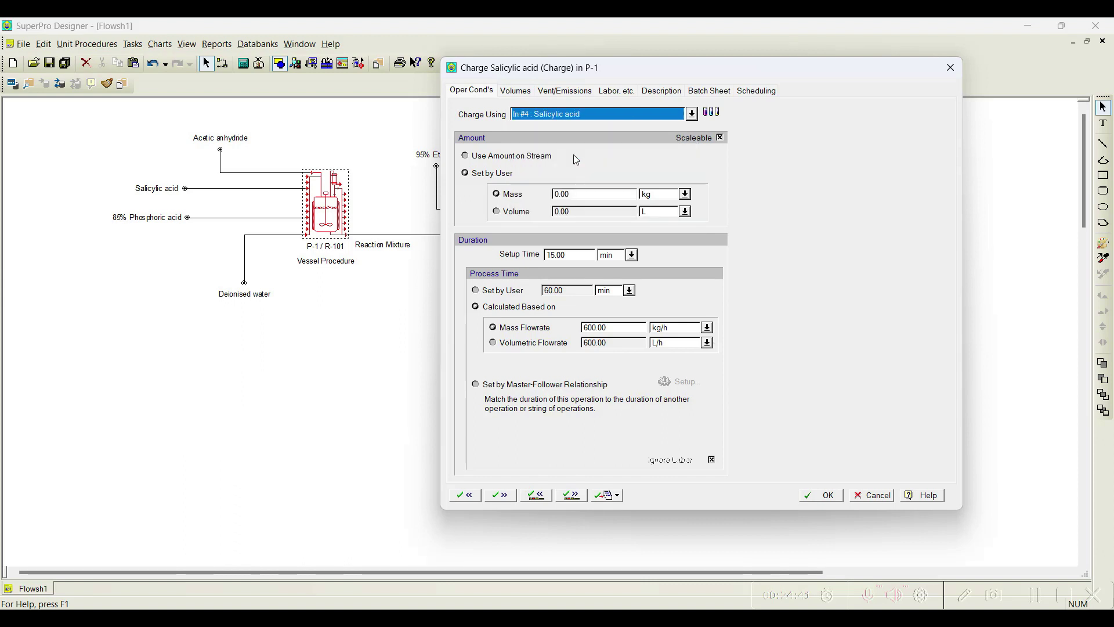
left_click(521, 164)
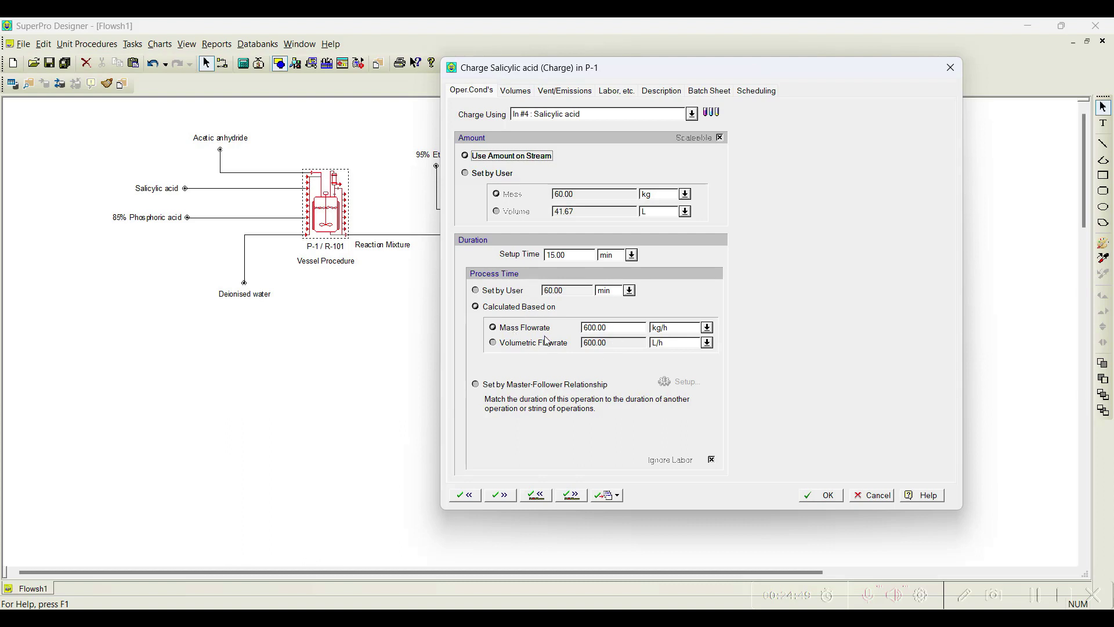
left_click(516, 91)
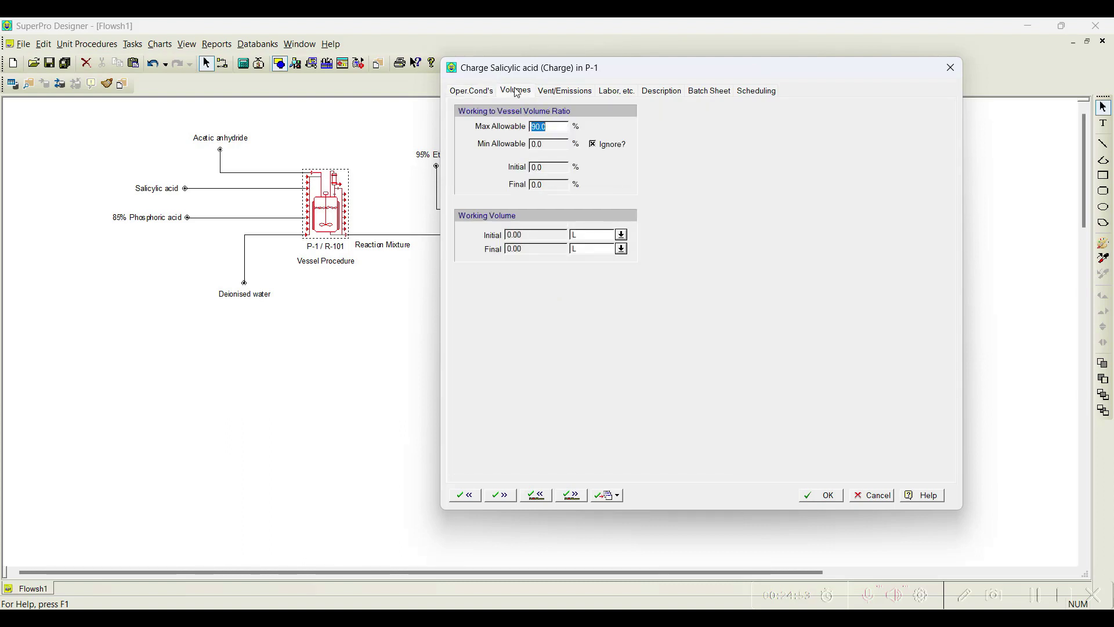
left_click(502, 497)
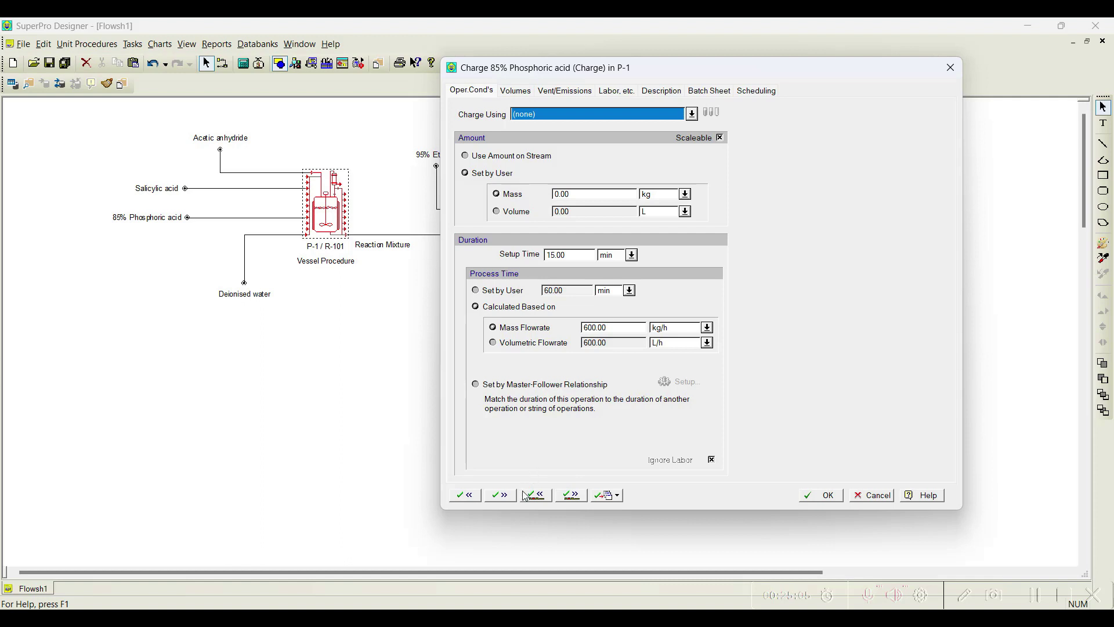
Step: Charge the phosphoric acid through In #9 : 85% Phosphoric acid using the amount on the stream, and advance to HEAT-1
left_click(479, 498)
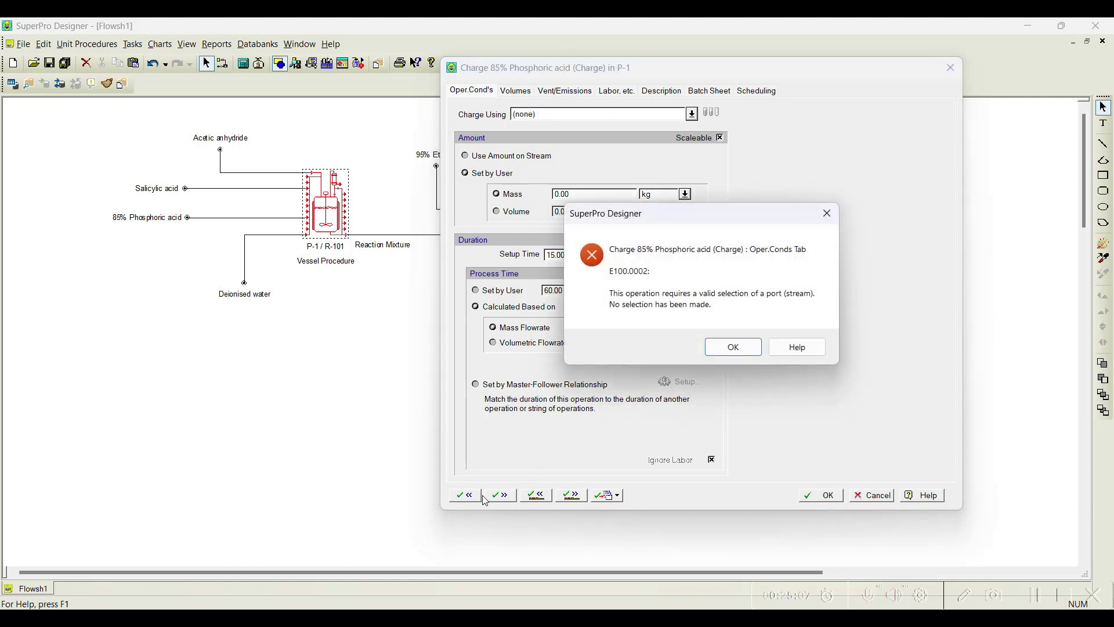
left_click(734, 348)
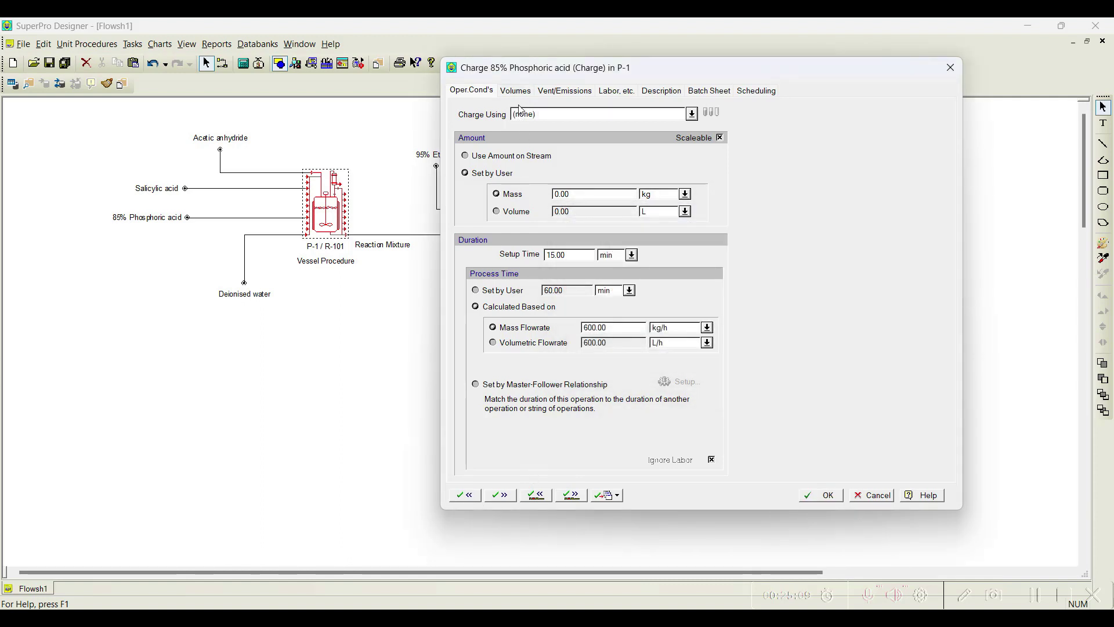
left_click(691, 115)
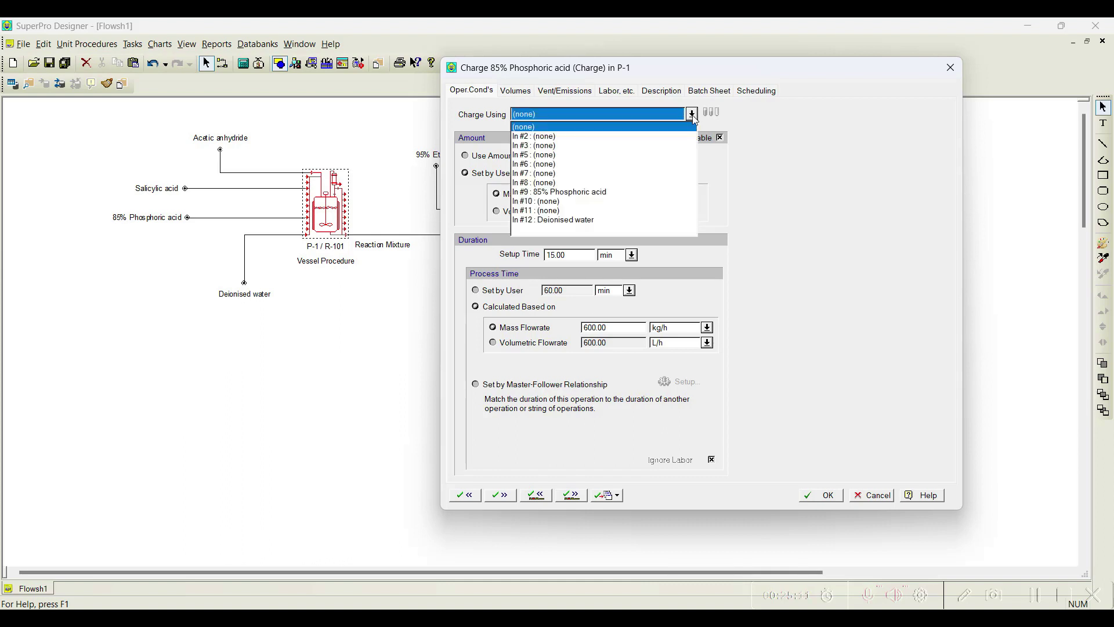
left_click(557, 195)
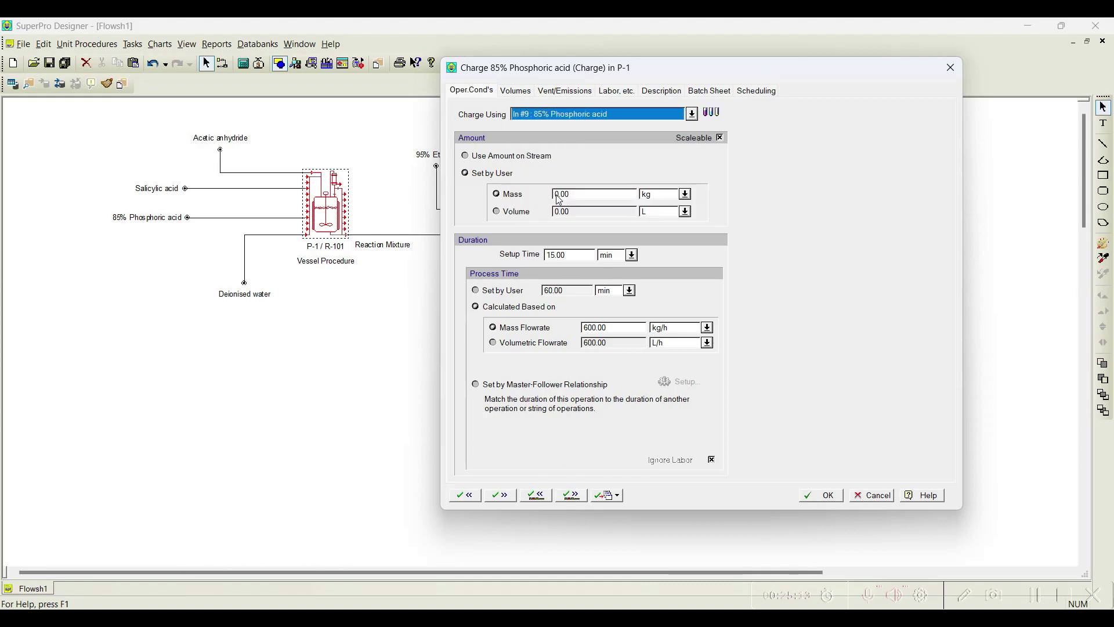
left_click(498, 157)
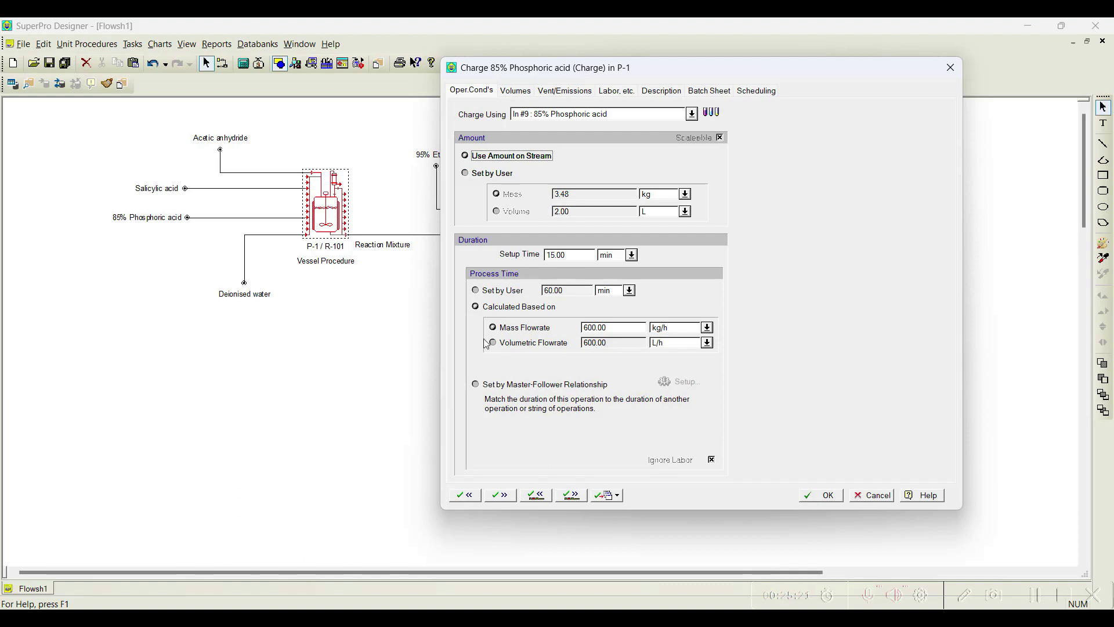
left_click(515, 91)
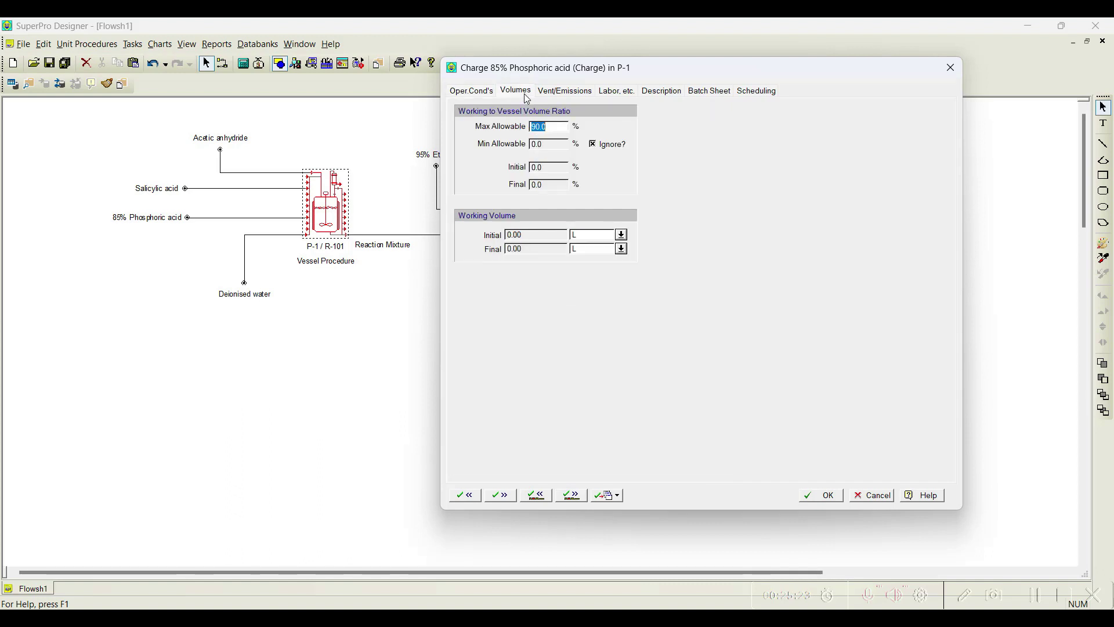
left_click(562, 92)
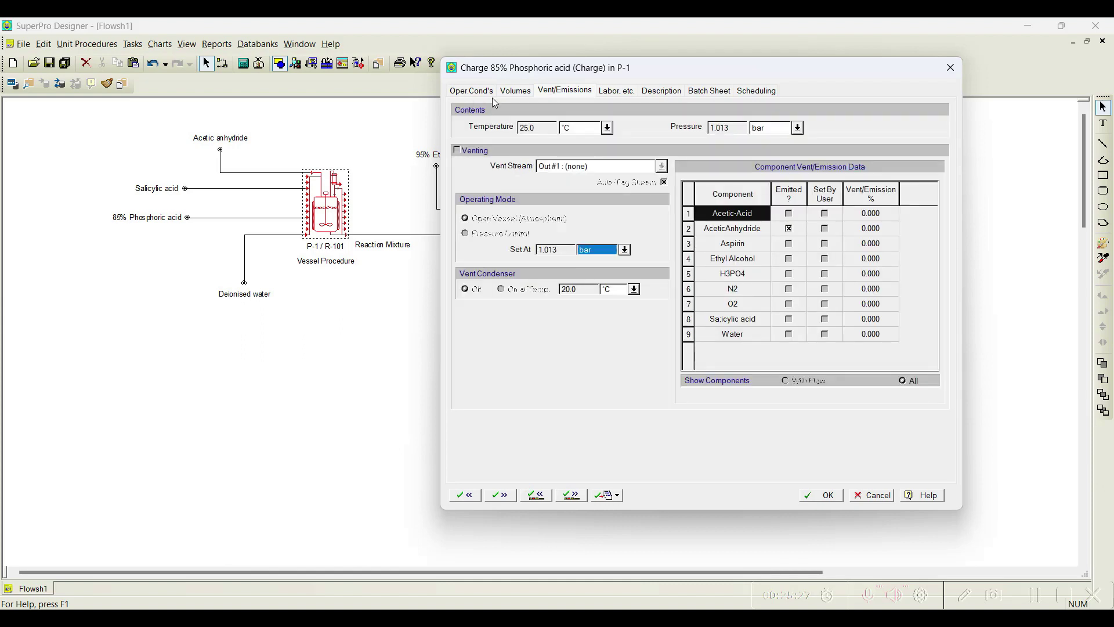
left_click(576, 498)
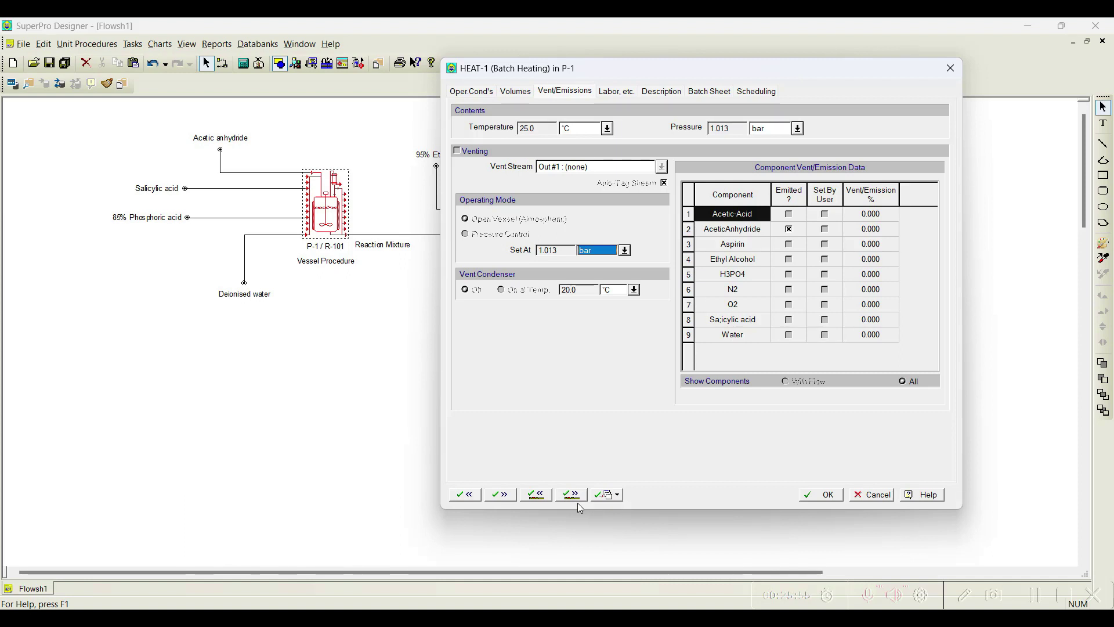
Step: Set the final temperature of the HEAT-1 batch heating operation to 350.0 K
left_click(477, 91)
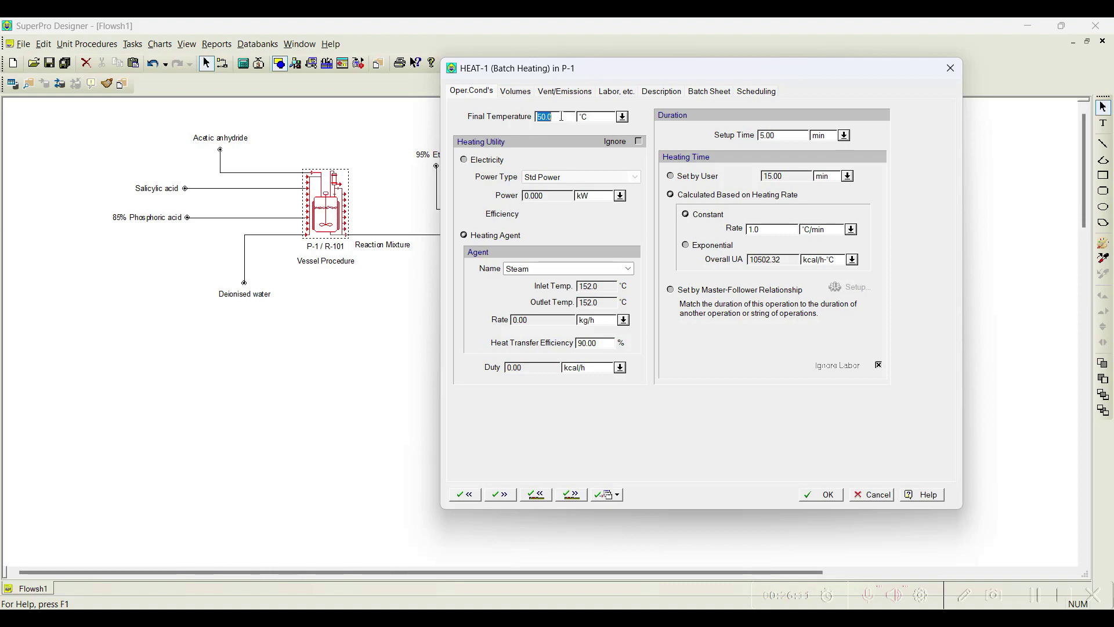
type("350.0")
left_click(623, 116)
left_click(599, 142)
left_click(622, 117)
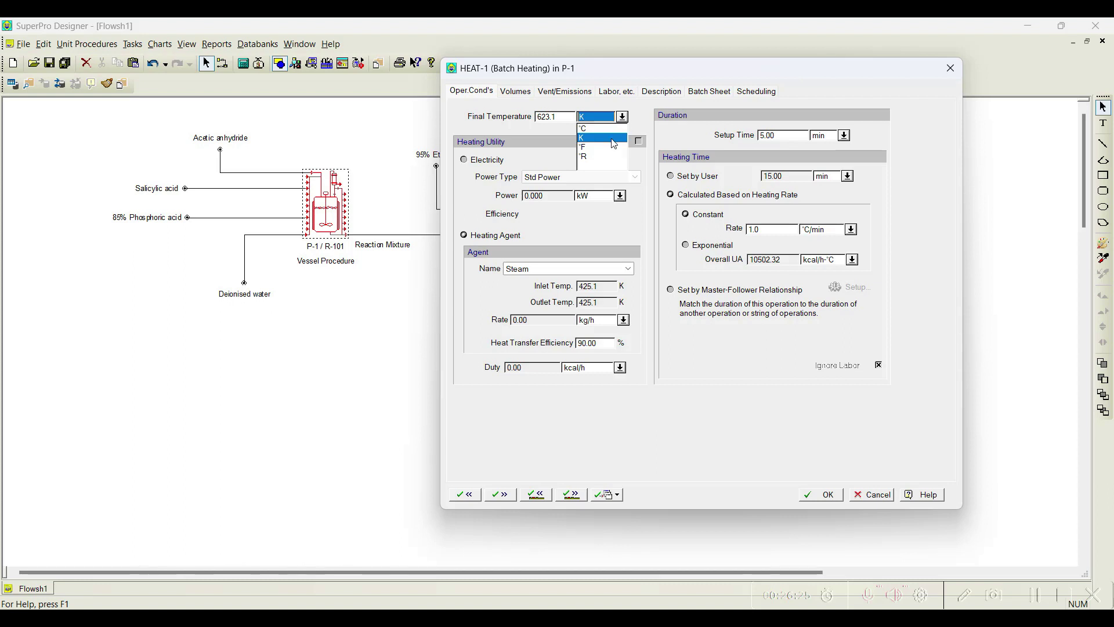
left_click(614, 138)
double_click(564, 114)
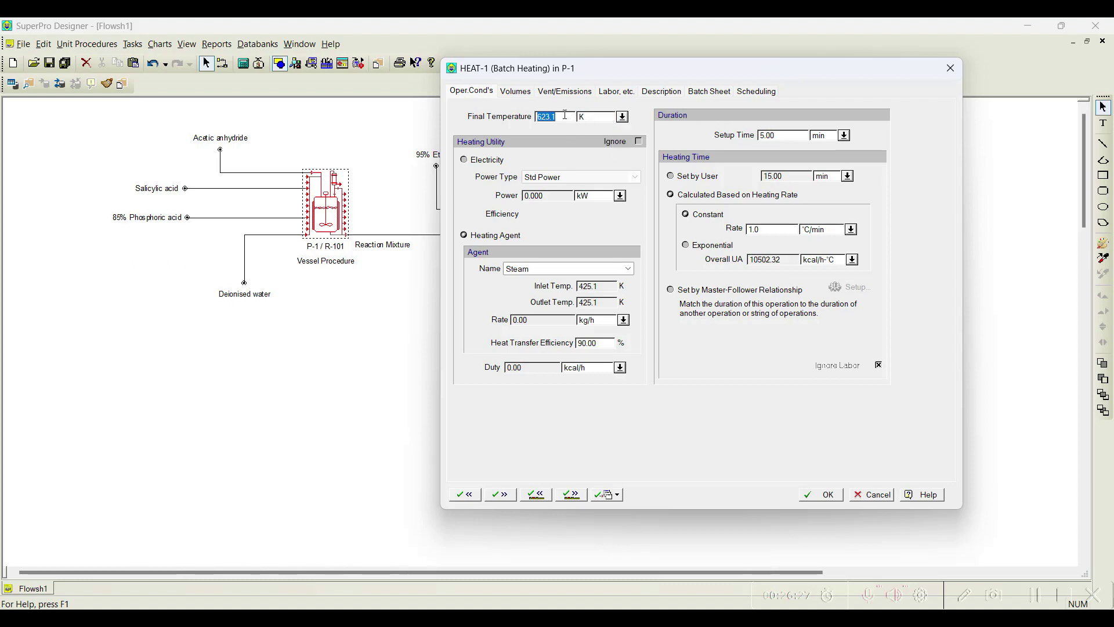
type("350.0")
Step: Set the constant heating rate of HEAT-1 to 0.5 °C/min and accept to advance to REACT-1
left_click(773, 228)
type("0.5")
left_click(501, 495)
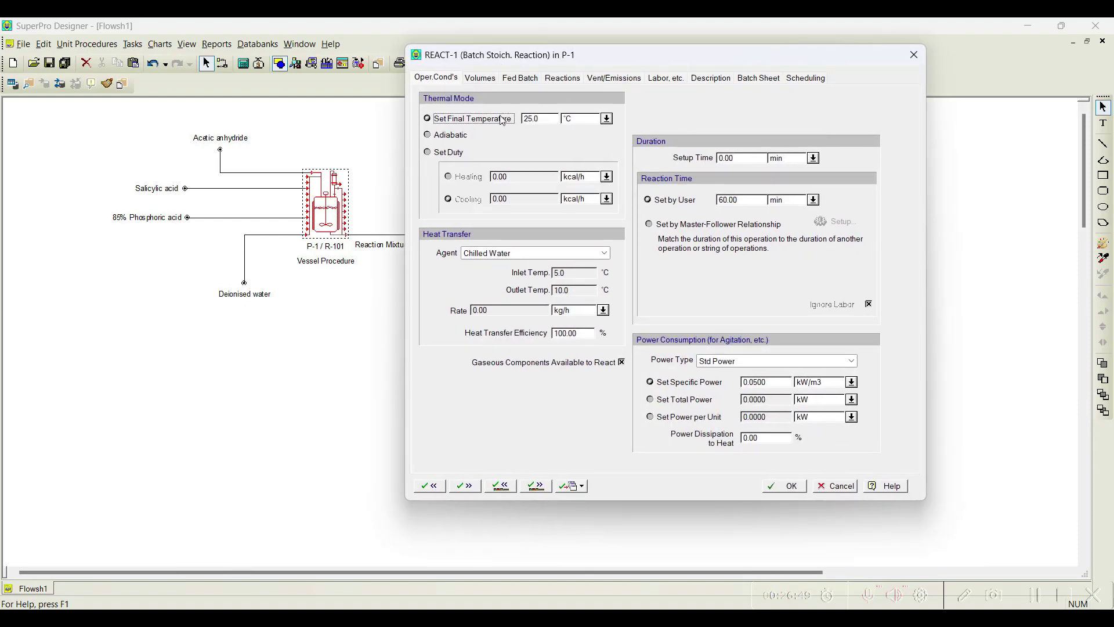
Step: Set the final temperature of the REACT-1 batch stoichiometric reaction to 350.0 K, keeping its reaction time in minutes
left_click(543, 118)
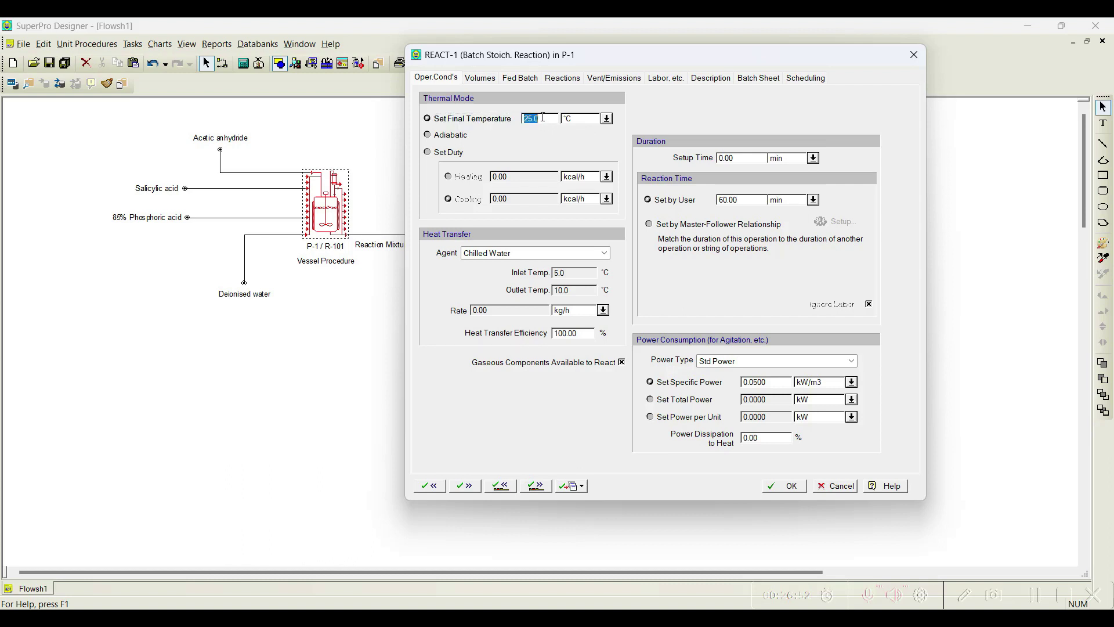
left_click(606, 118)
left_click(567, 141)
left_click(544, 118)
type("350.0")
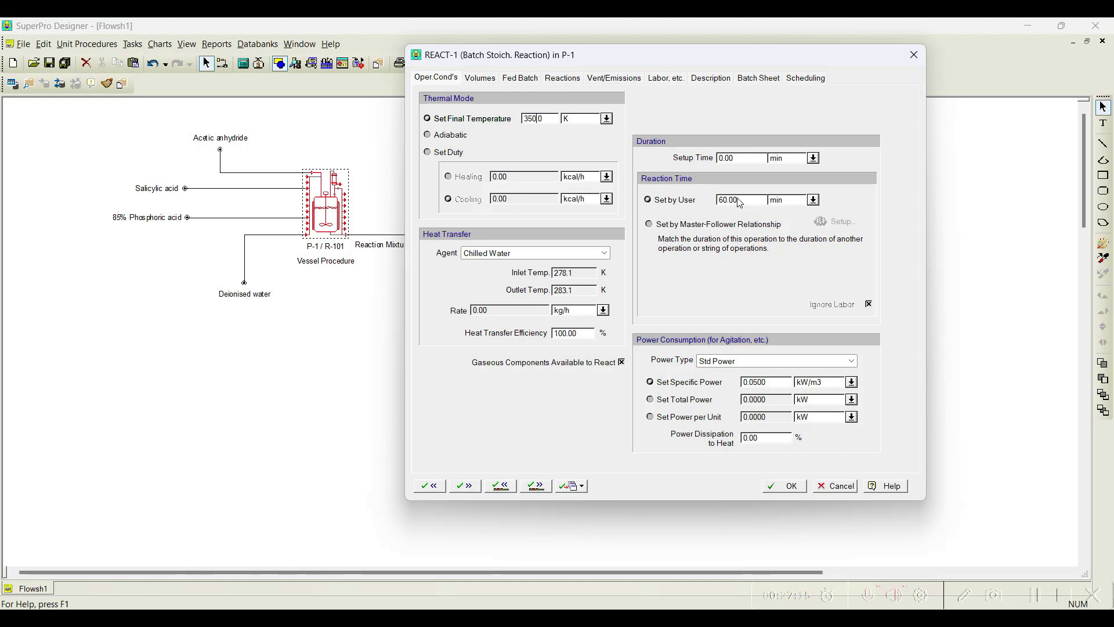
left_click(813, 199)
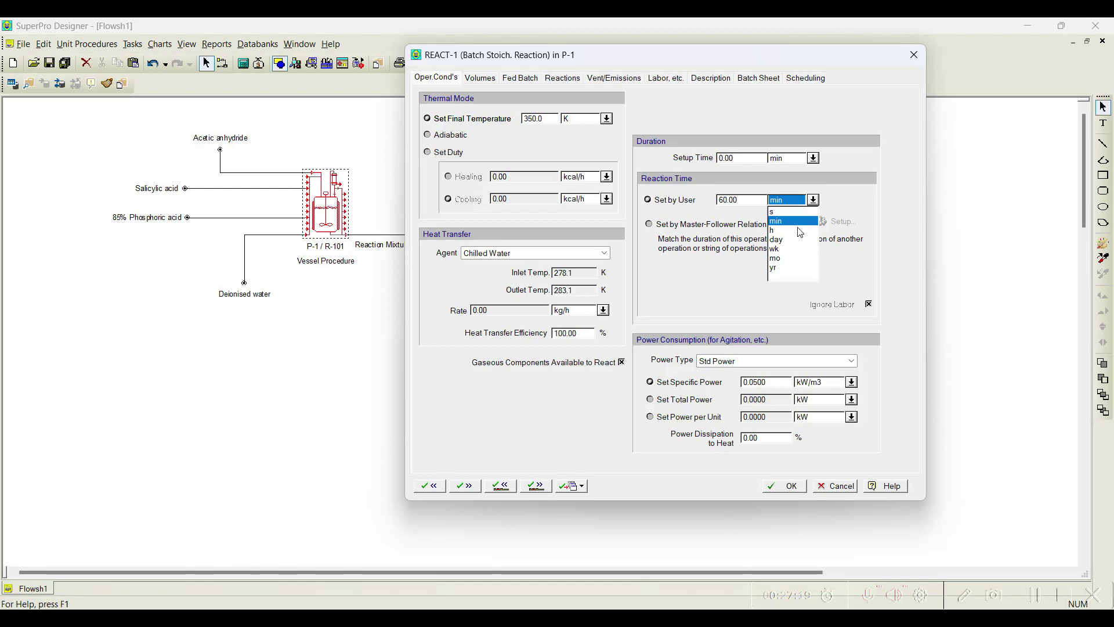
left_click(840, 212)
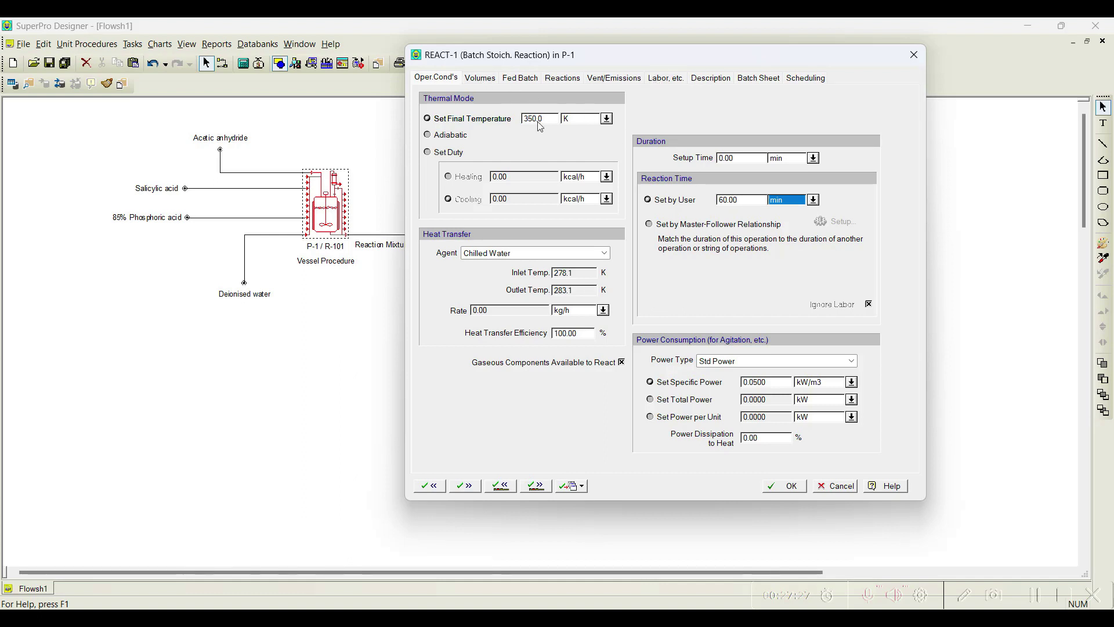
left_click(467, 487)
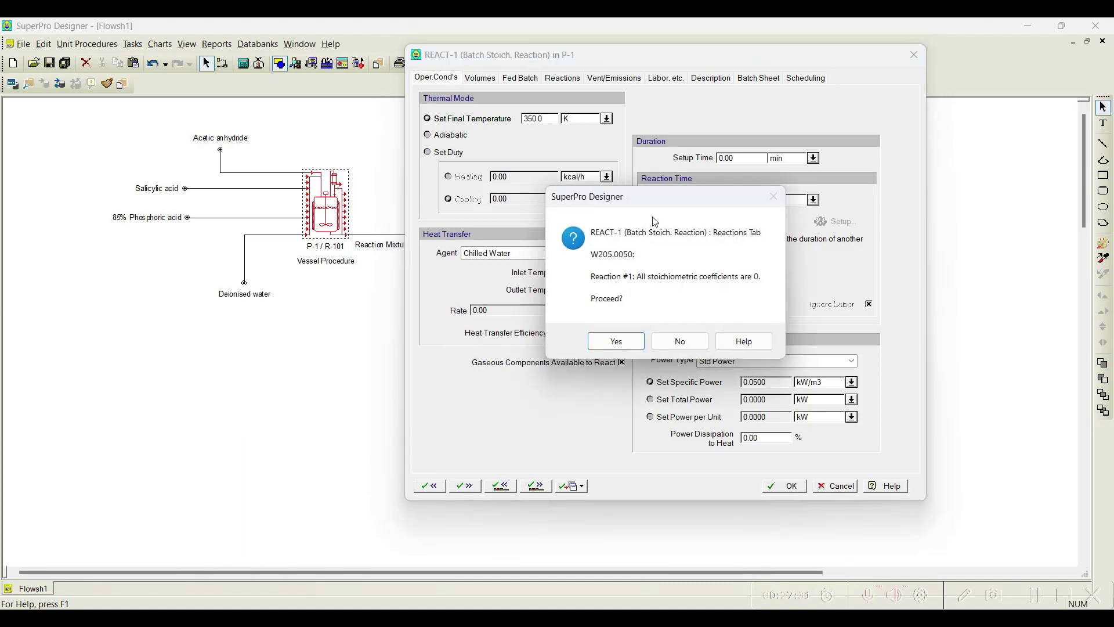
left_click_drag(641, 202, 631, 174)
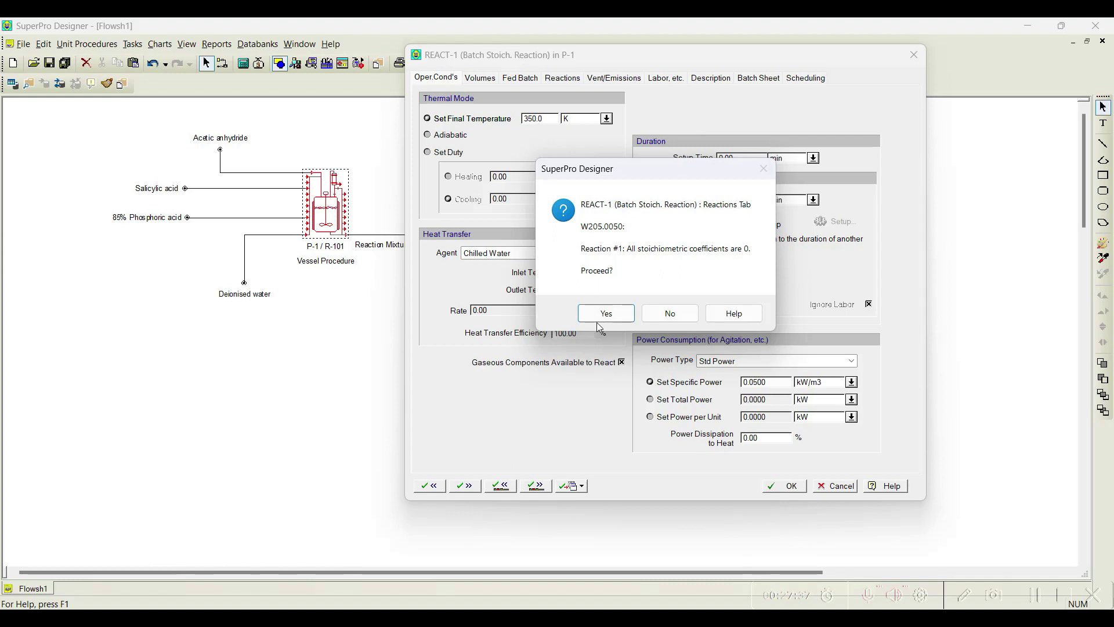
left_click(659, 314)
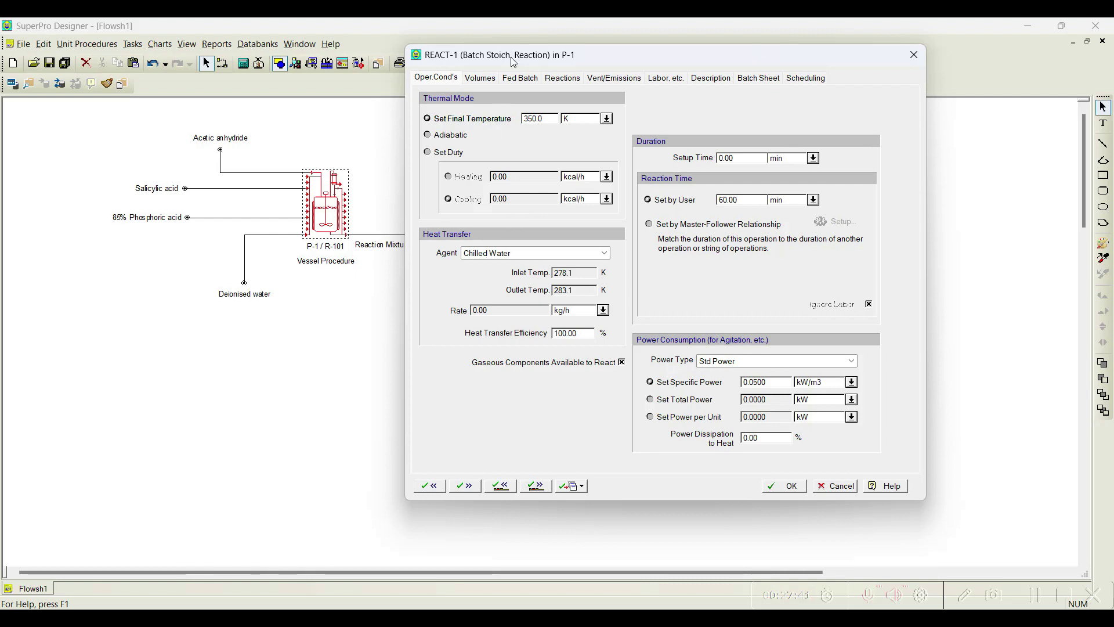
Step: Add AceticAnhydride and Salicylic acid as the reactants in the stoichiometry balance of REACT-1's Reaction #1
left_click_drag(513, 62, 503, 99)
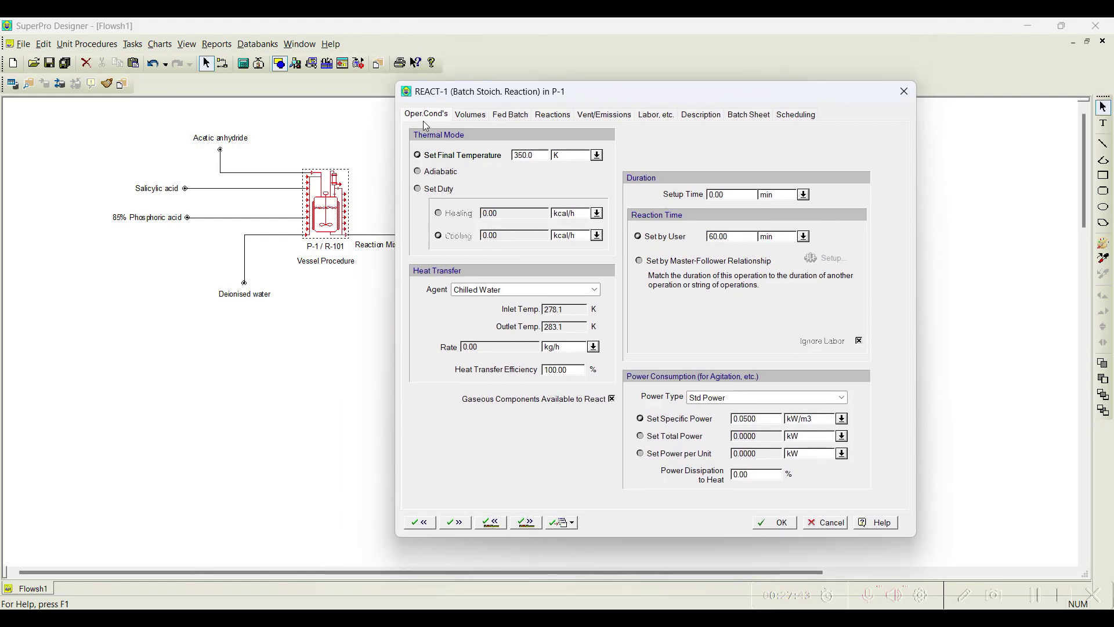
left_click(475, 115)
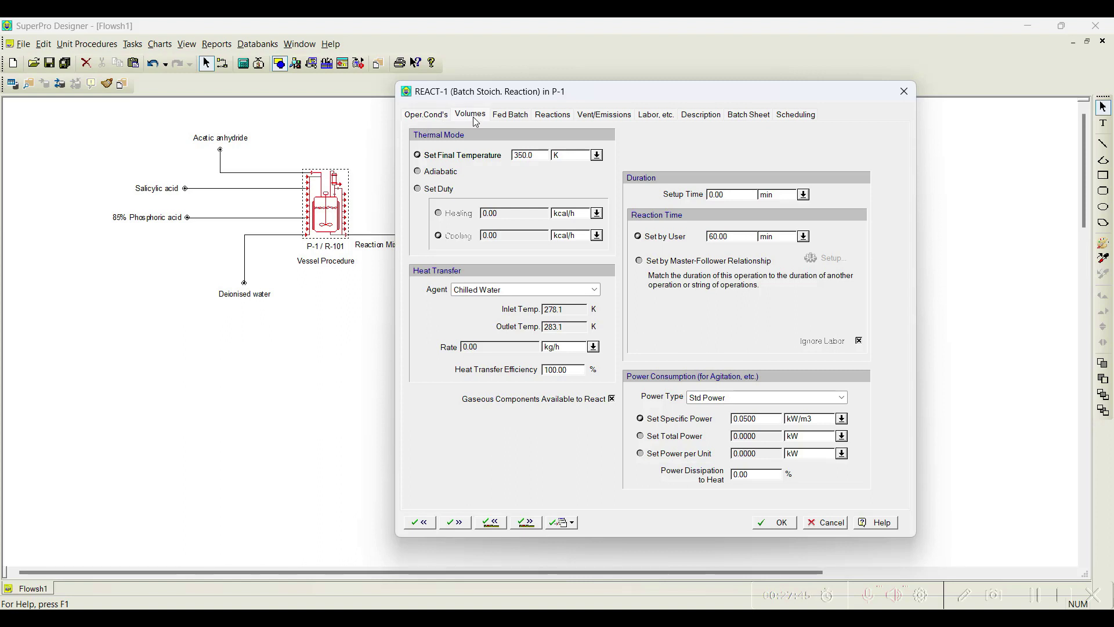
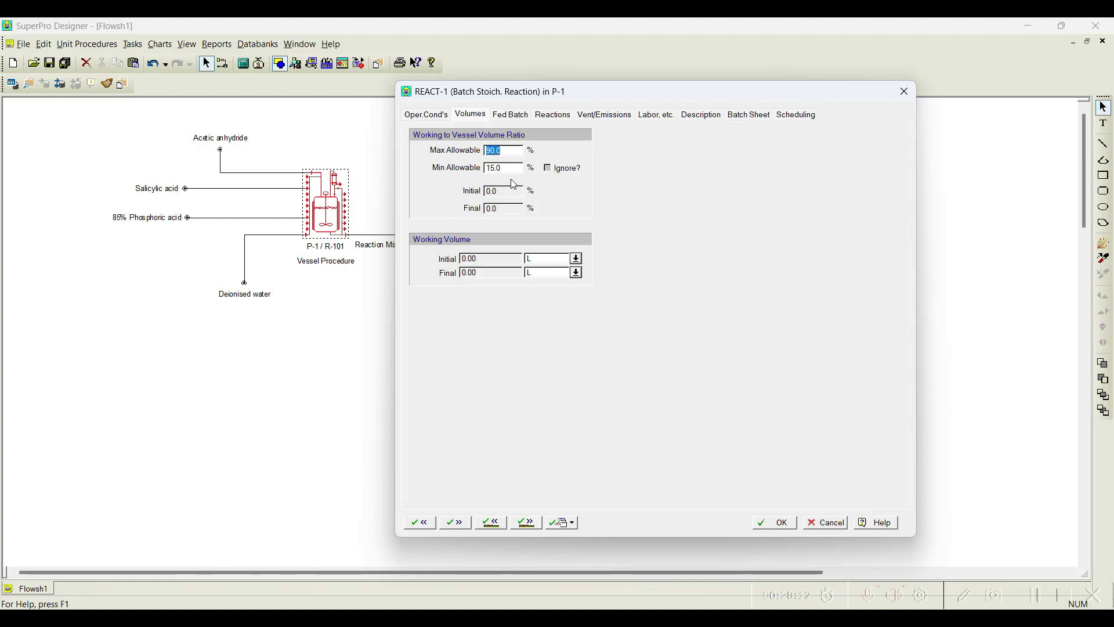
left_click(501, 116)
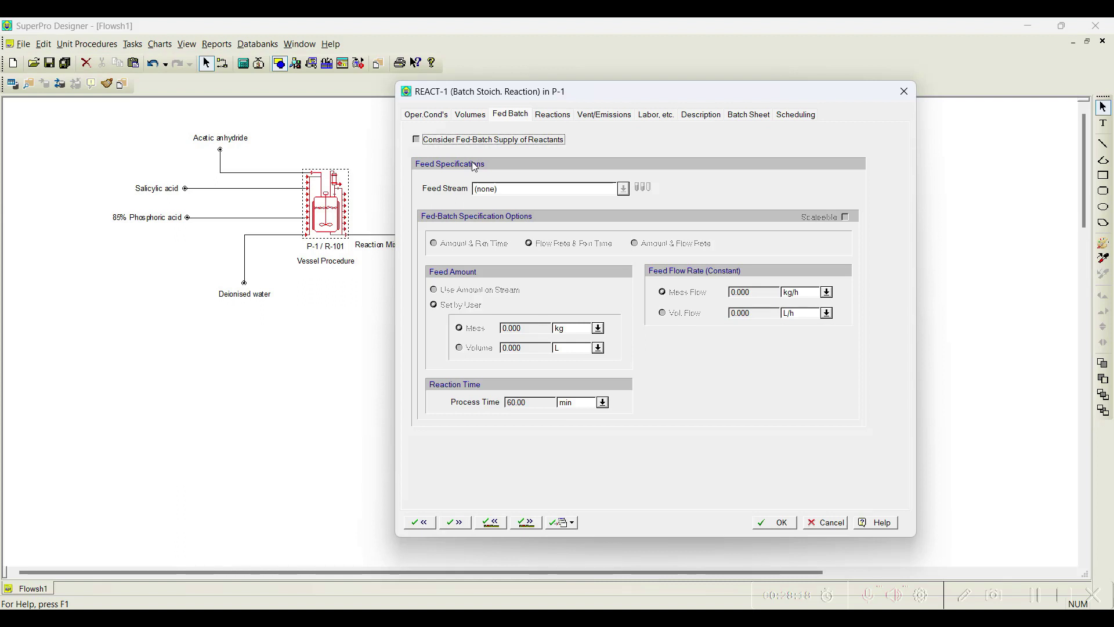
left_click(550, 115)
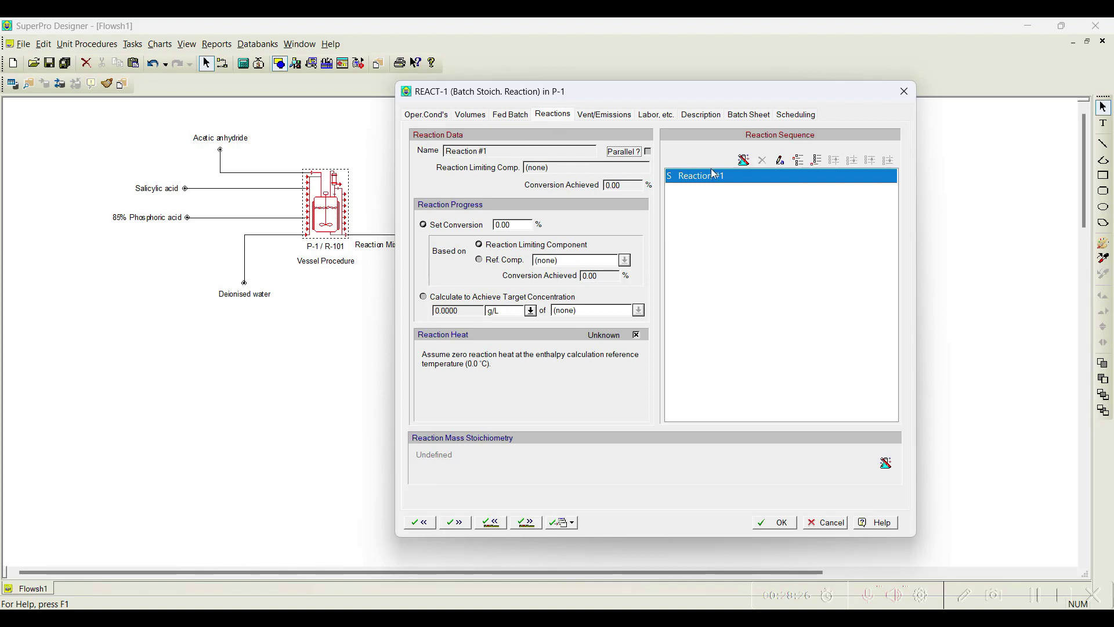
left_click(744, 161)
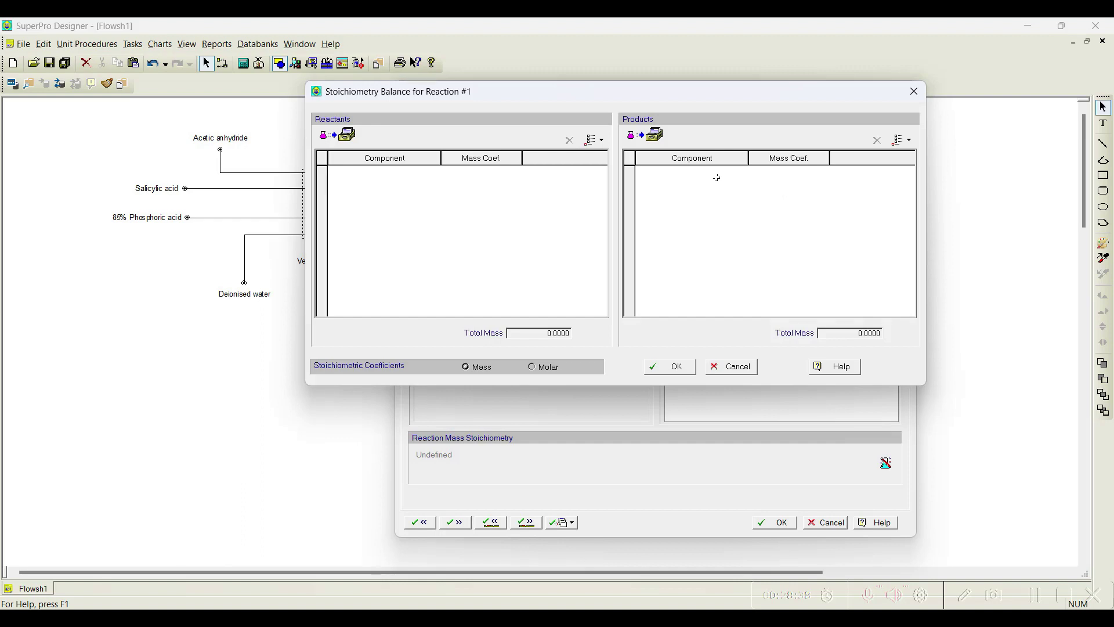
left_click(595, 143)
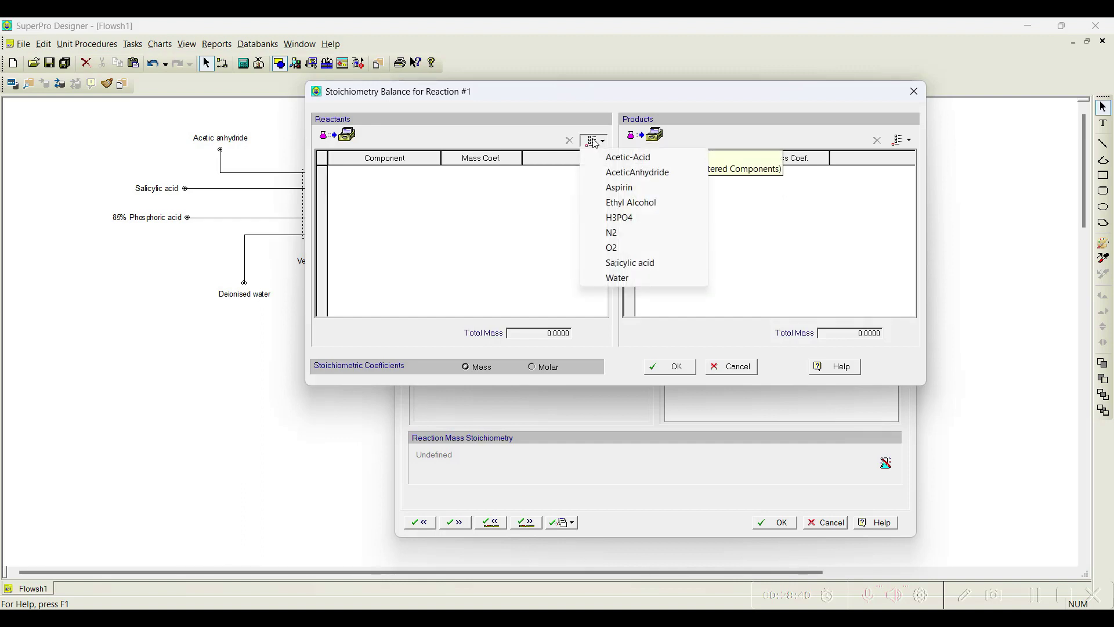
left_click(615, 171)
left_click(594, 141)
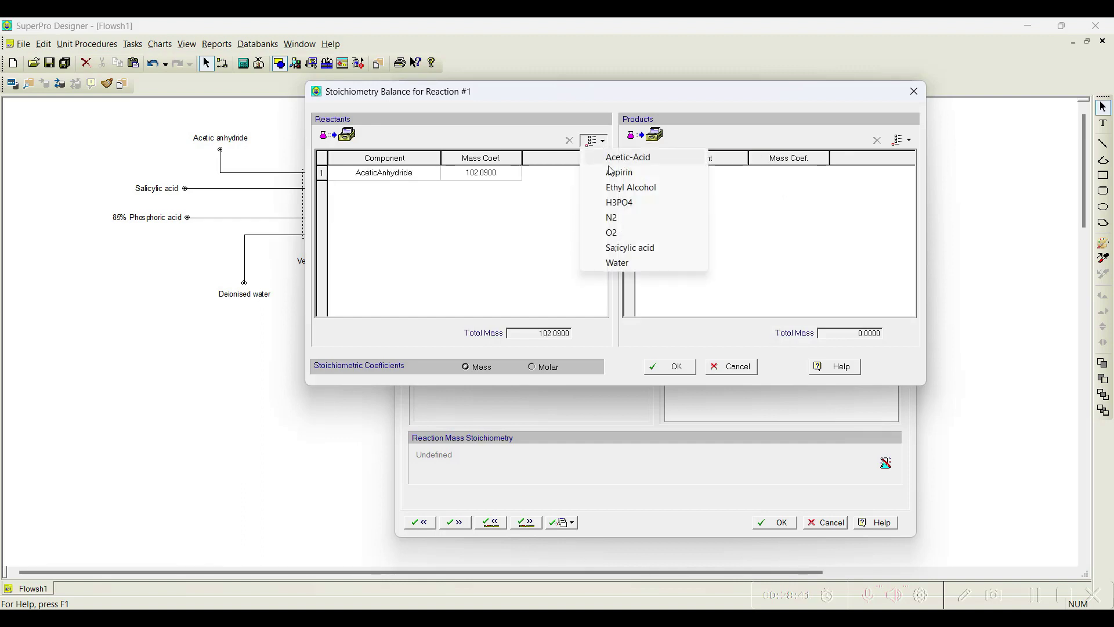
left_click(630, 248)
Step: Add Acetic-Acid and Aspirin as the products in the stoichiometry balance of Reaction #1
left_click(903, 141)
left_click(916, 161)
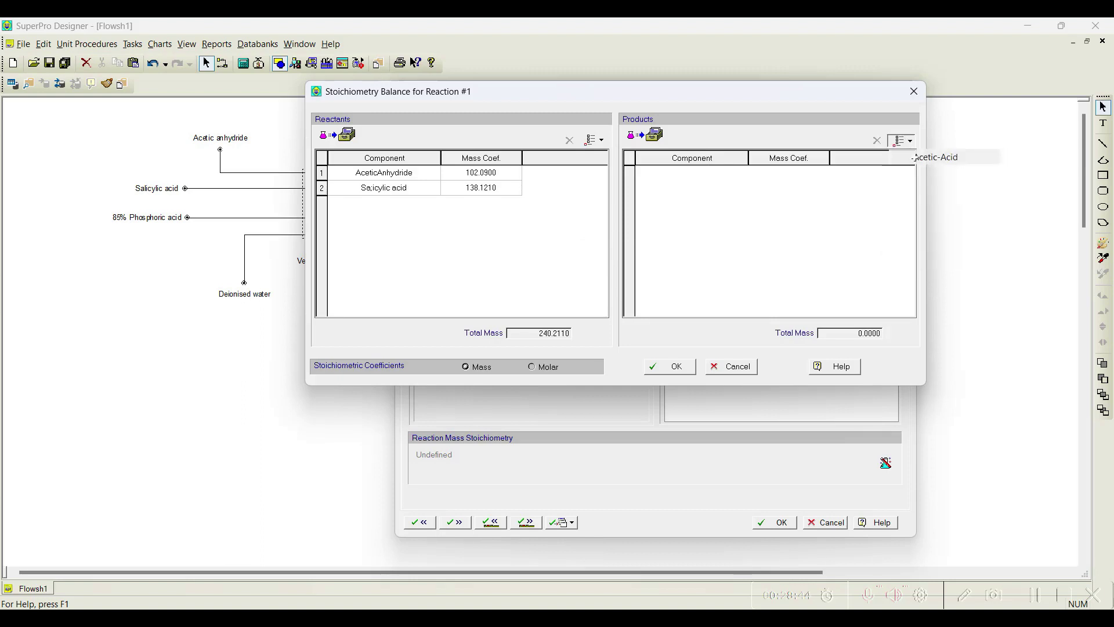
left_click(902, 141)
left_click(917, 162)
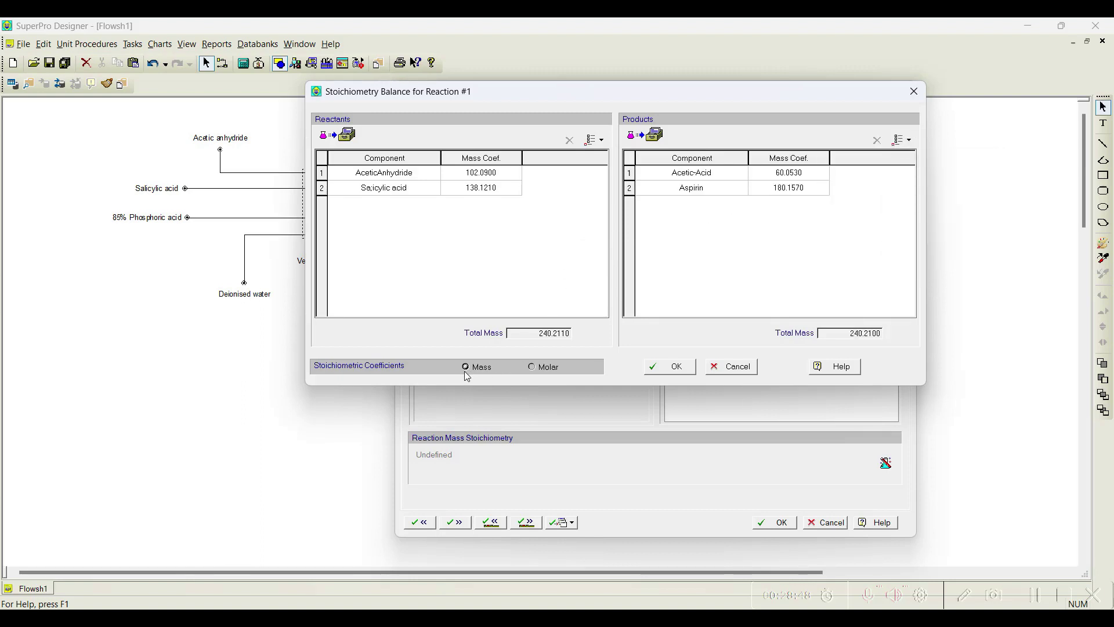
Step: Compare the mass and molar coefficients of Reaction #1, set the stoichiometry basis to Molar and accept the balance
left_click(534, 369)
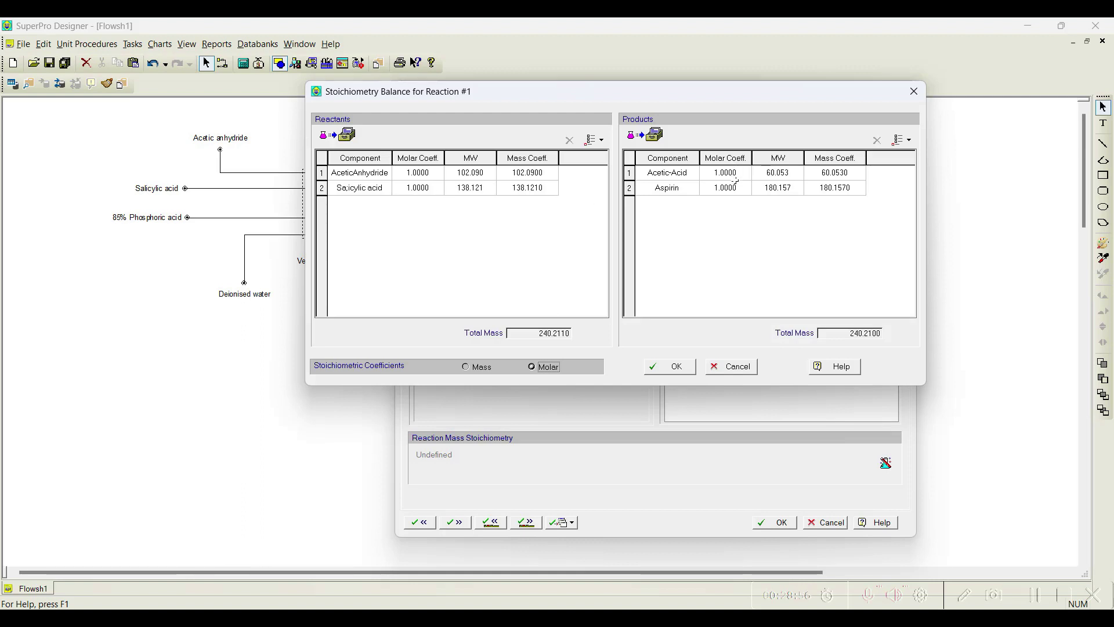
left_click(468, 370)
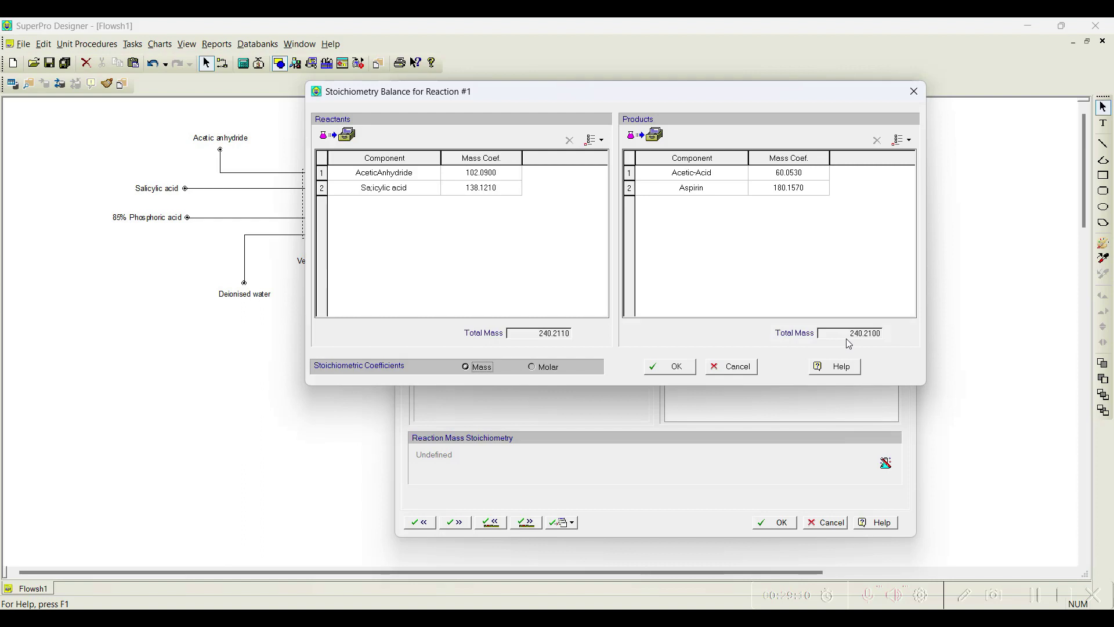
left_click(532, 368)
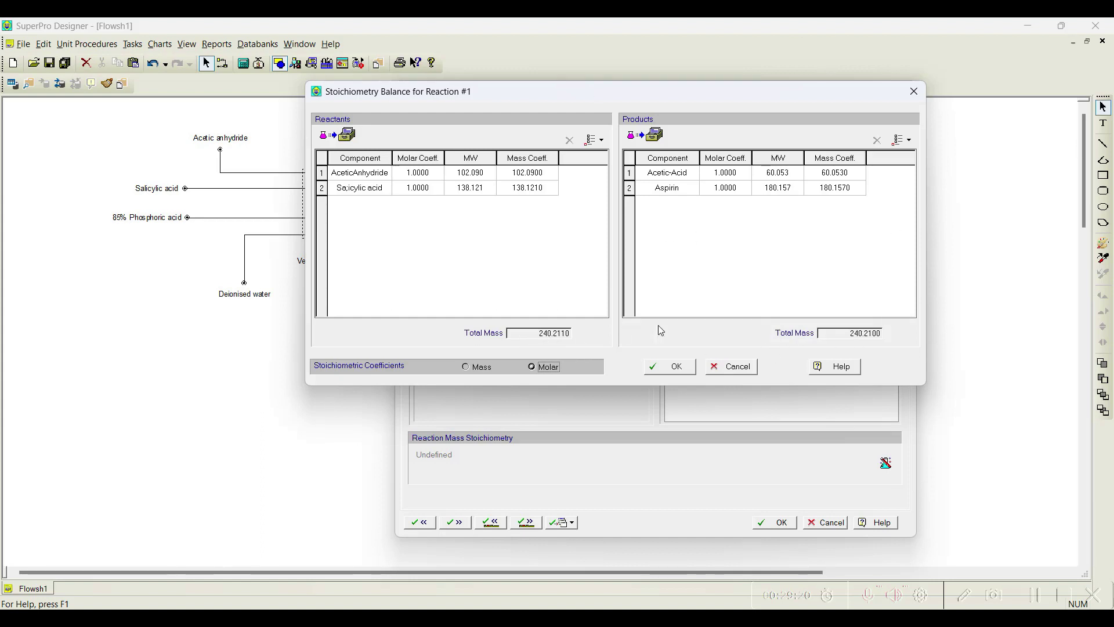
left_click(673, 367)
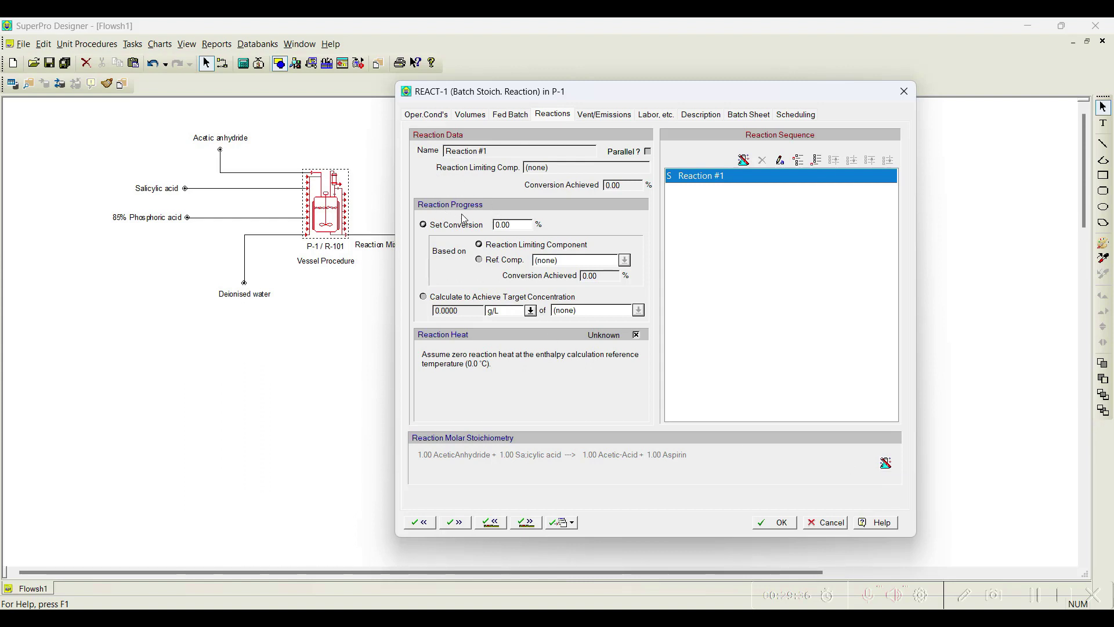
Step: Set the conversion of Reaction #1 to 90% and accept REACT-1 to advance to COOL-1
double_click(513, 227)
type("90")
left_click(455, 523)
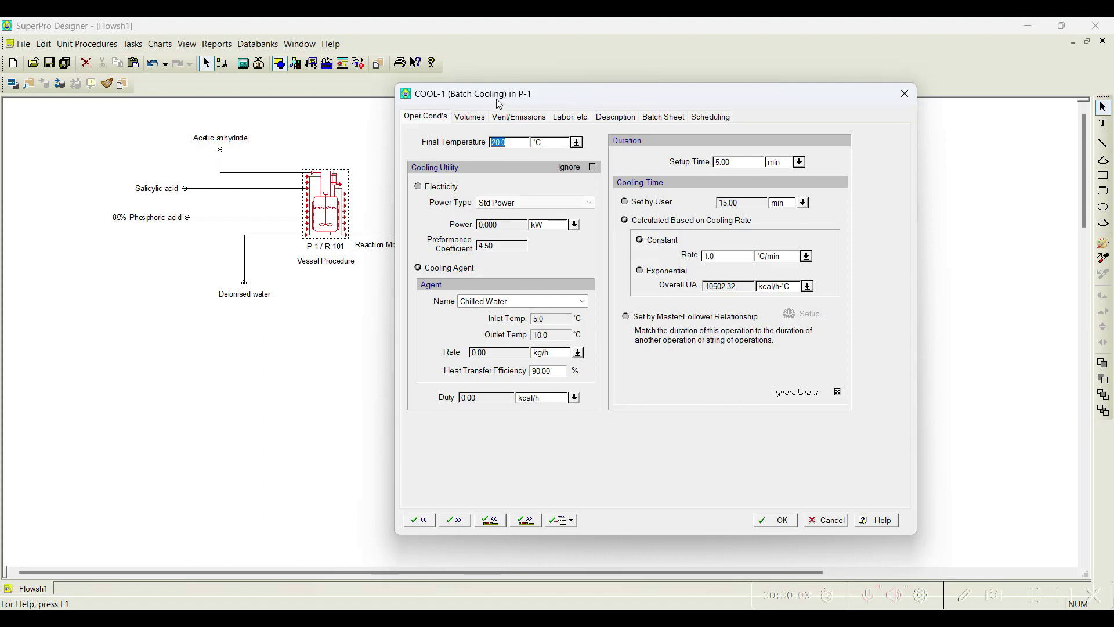
Step: Choose Glycol as the cooling agent for the COOL-1 batch cooling operation
left_click_drag(493, 101, 600, 95)
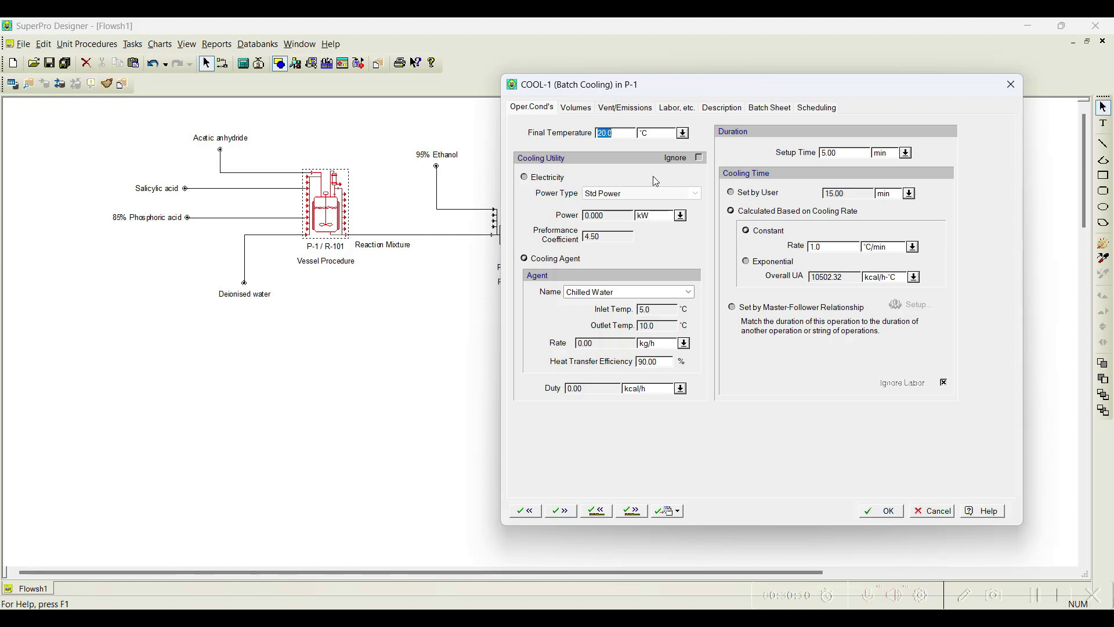
left_click(689, 295)
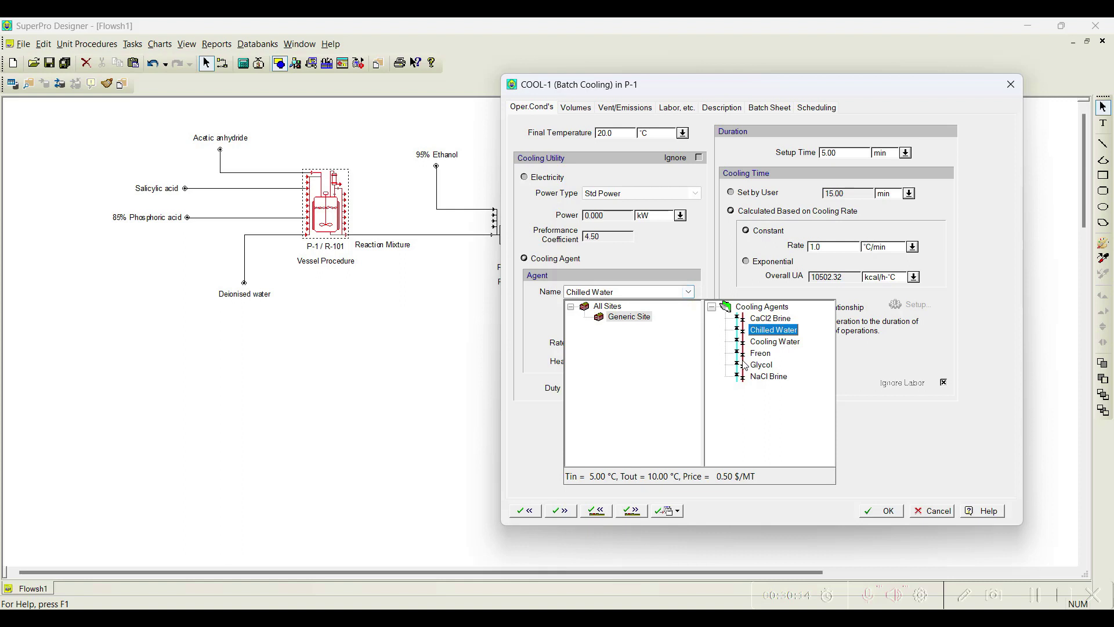
left_click(763, 369)
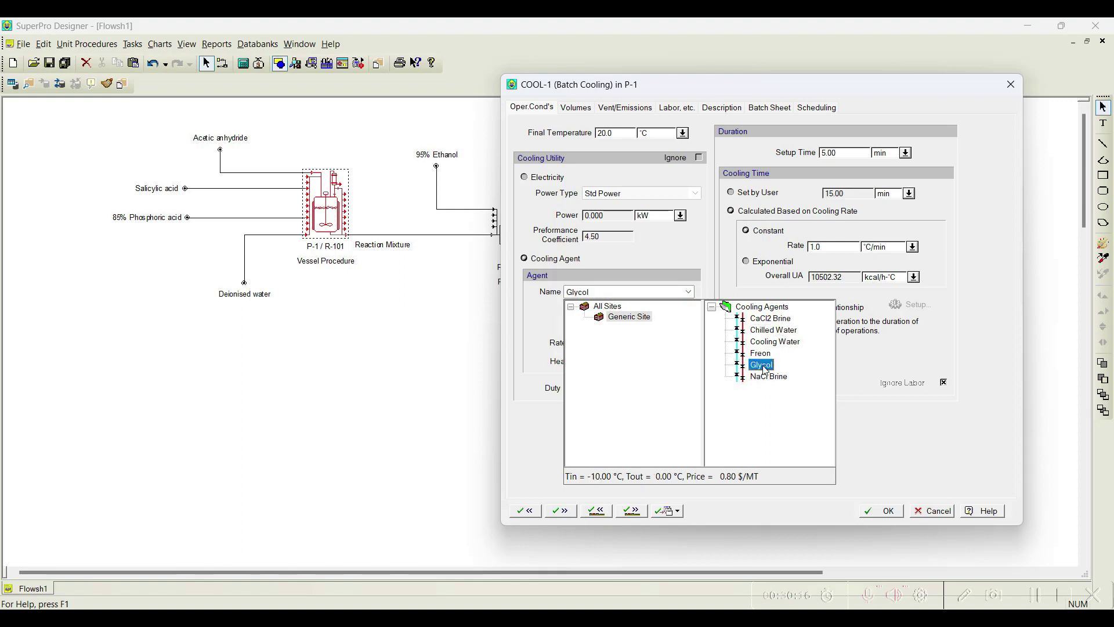
Step: Enter the constant cooling rate of COOL-1 in °C/min and accept to advance to CHARGE-1
left_click(832, 247)
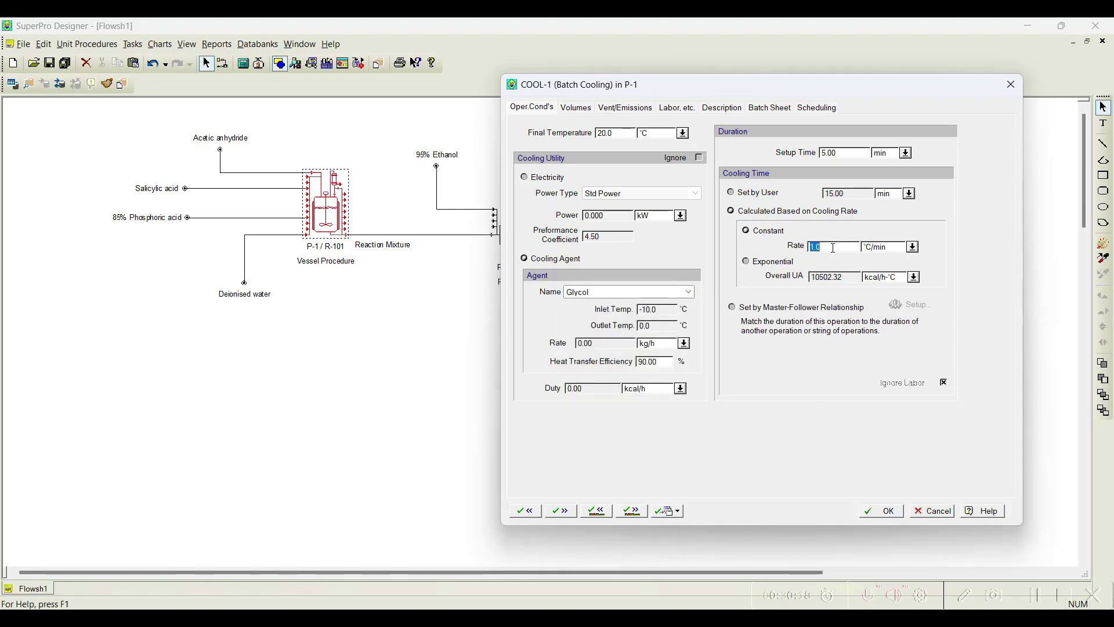
type("0.0")
left_click(560, 511)
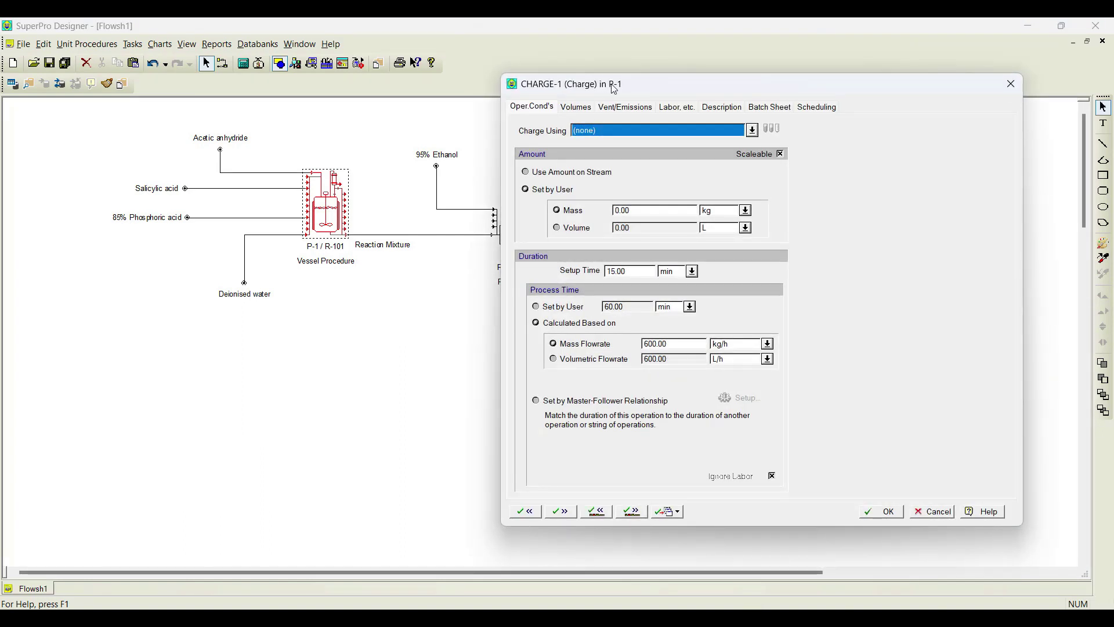
Step: Charge the water in CHARGE-1 through In #12 : Deionised water using the amount on the stream
left_click_drag(614, 88, 501, 87)
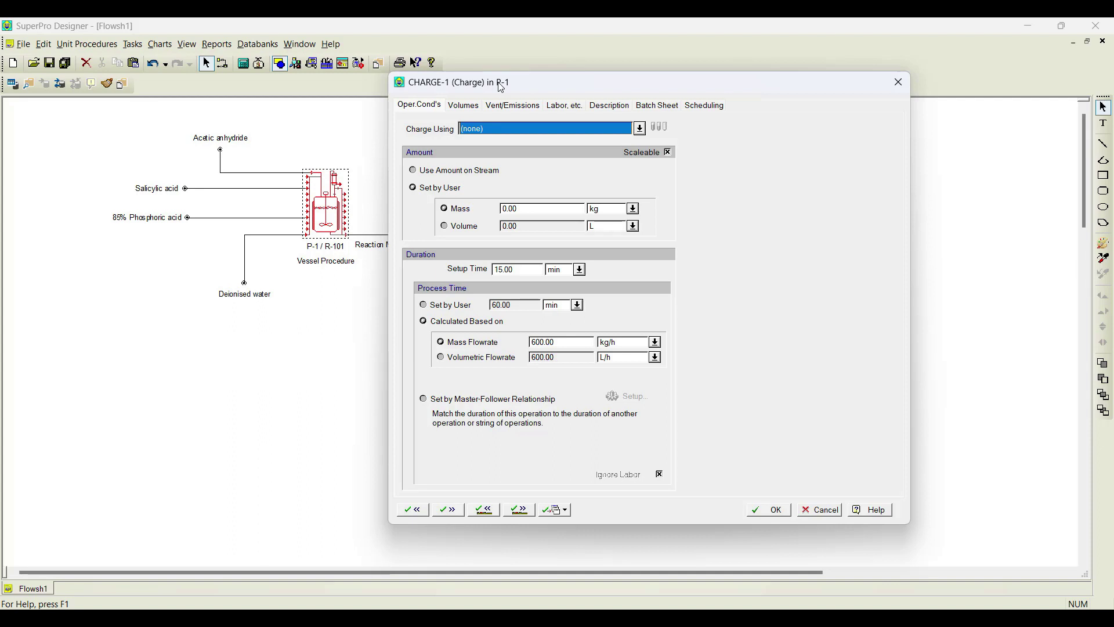
left_click(640, 129)
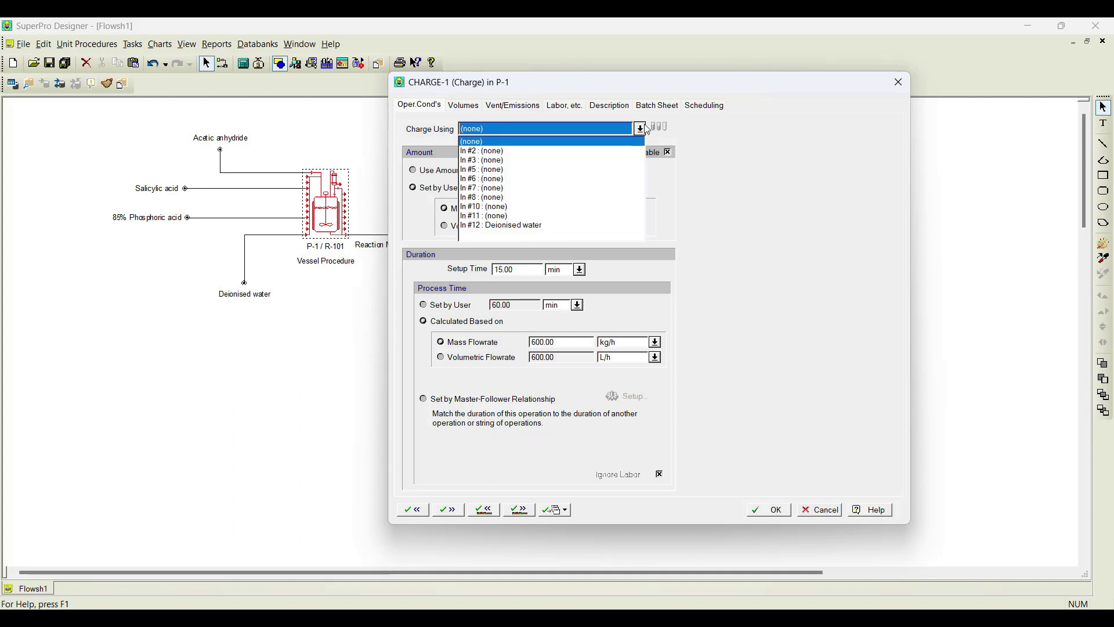
left_click(535, 225)
left_click(438, 174)
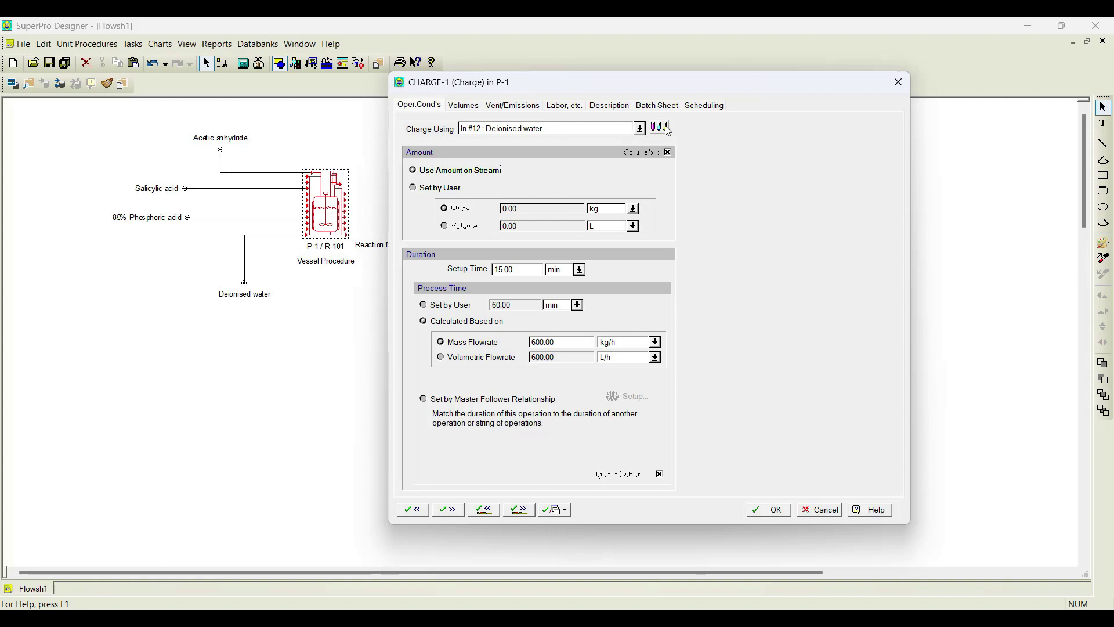
Step: Clear the input stream of CHARGE-1 to none, and reselect In #12 : Deionised water
left_click(577, 130)
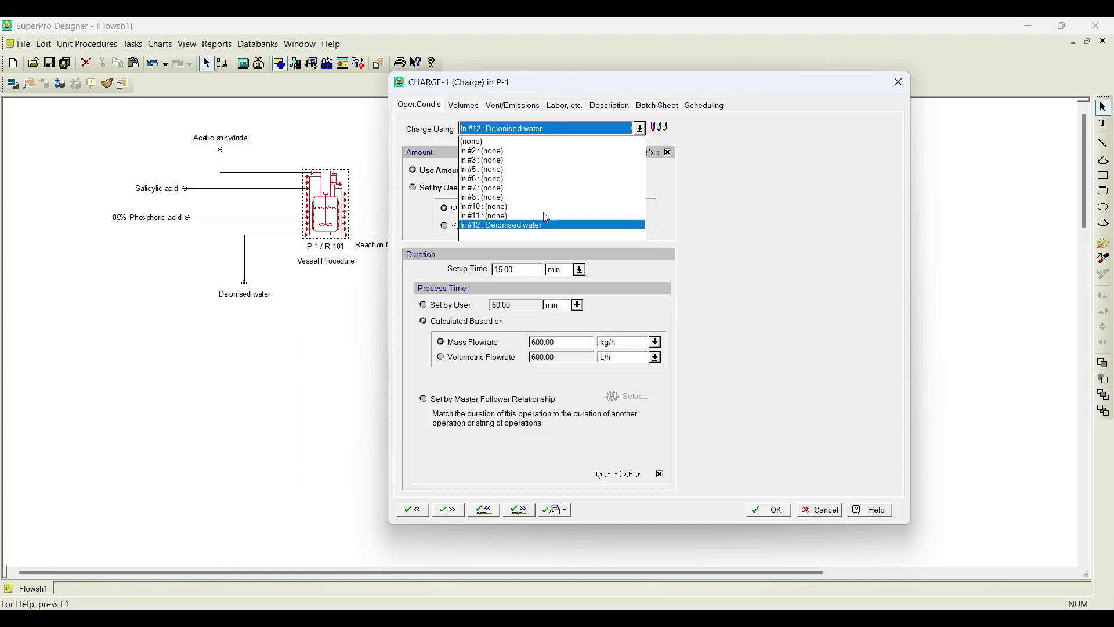
left_click(590, 129)
left_click(590, 128)
left_click(622, 140)
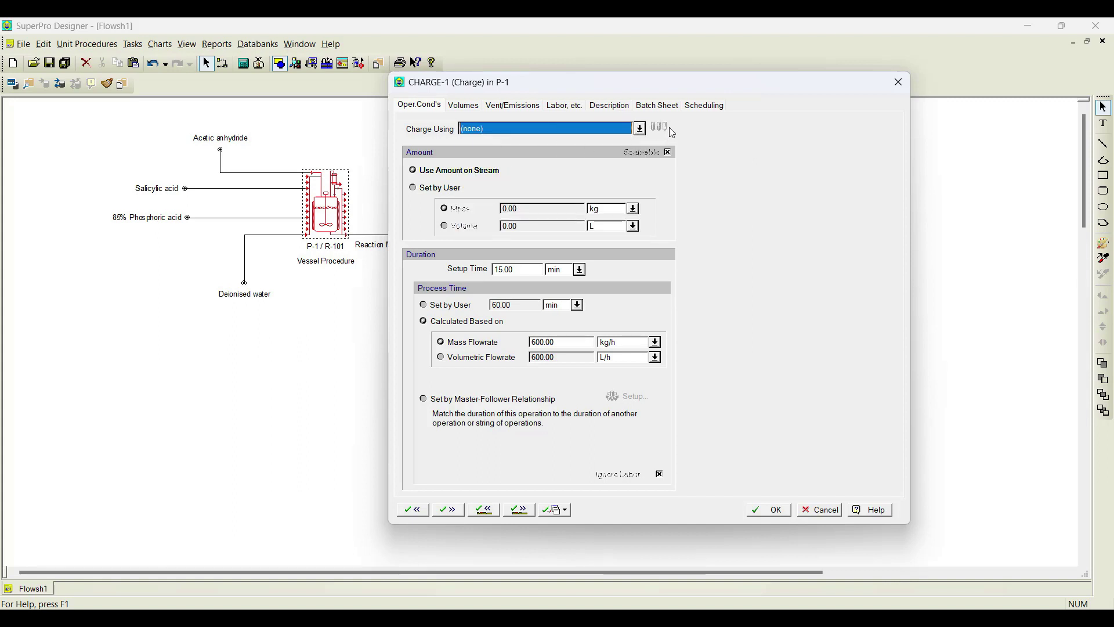
left_click(639, 129)
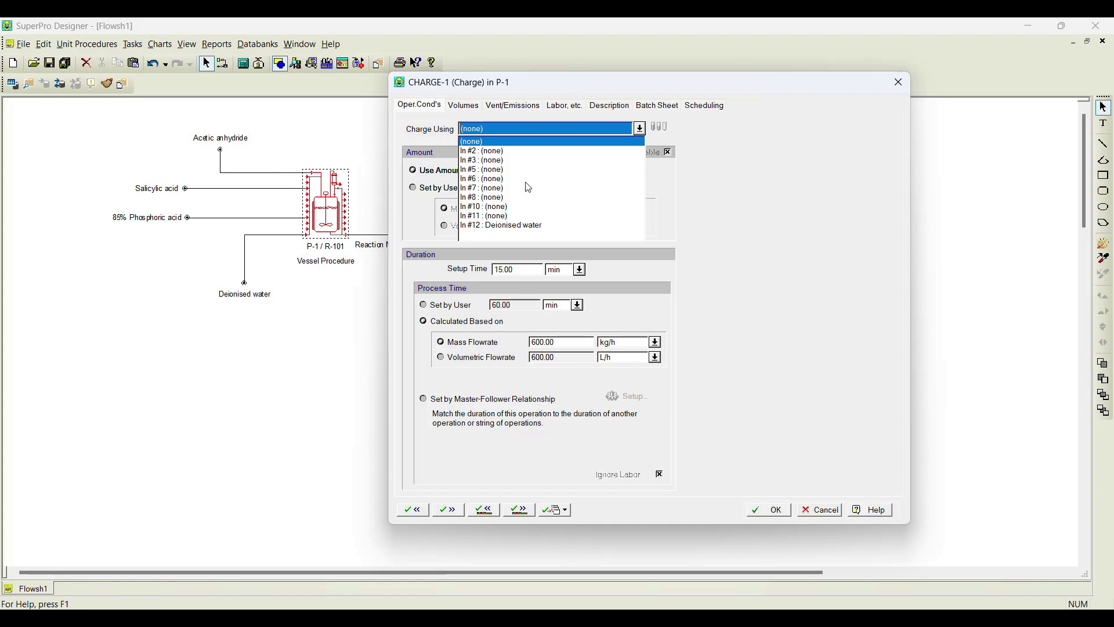
left_click(532, 226)
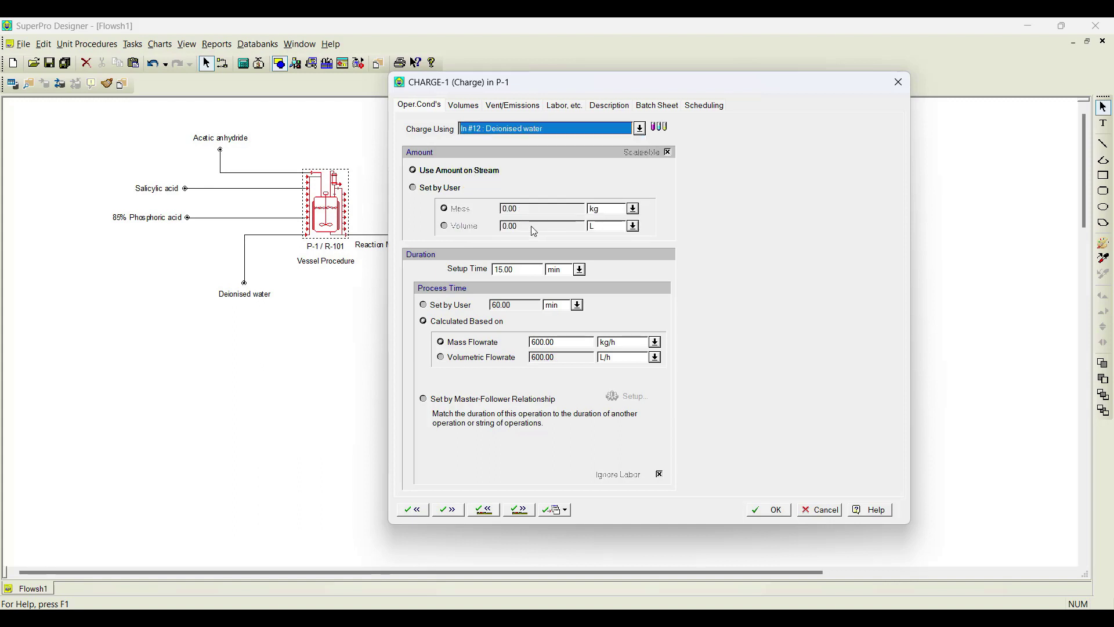
Step: Open the Deionised water stream's data from CHARGE-1 and add Water to its composition
left_click(666, 131)
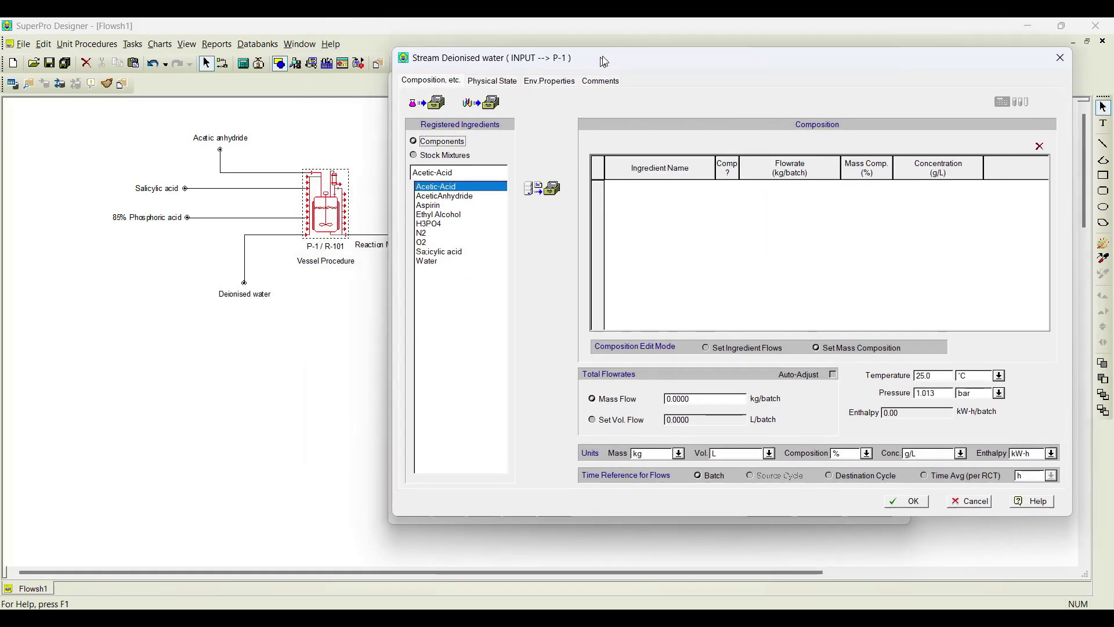
left_click_drag(604, 61, 606, 60)
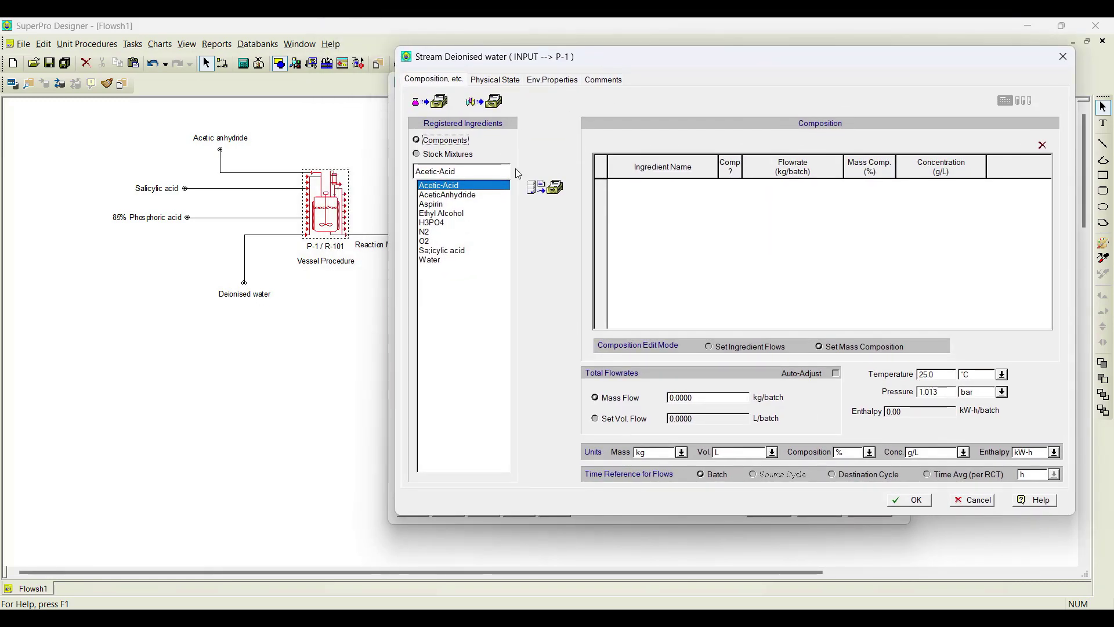
left_click(458, 262)
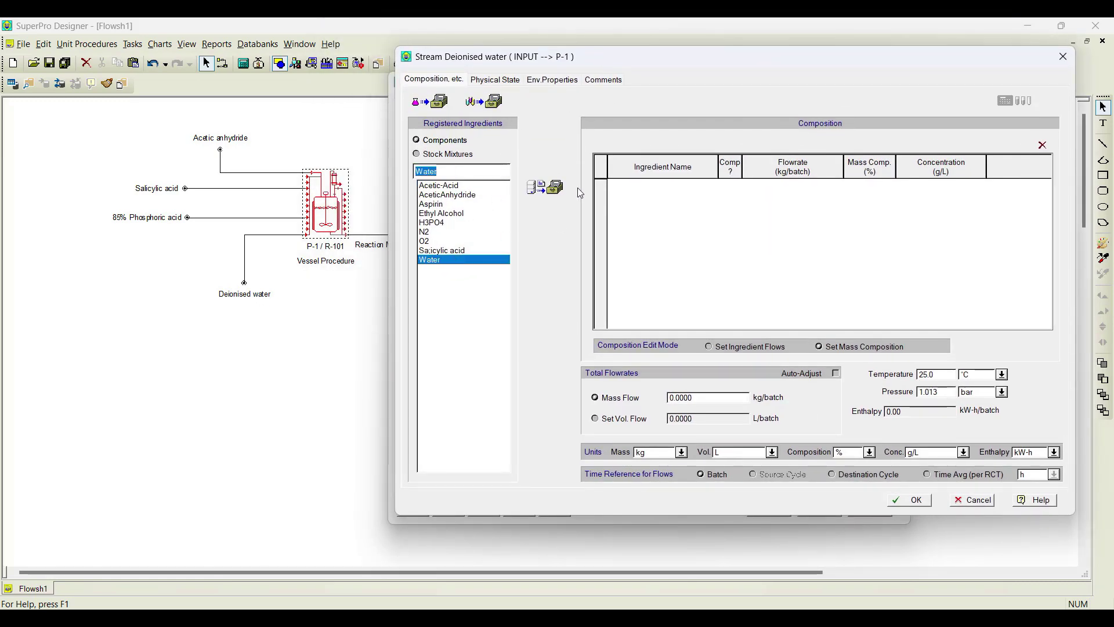
left_click(555, 187)
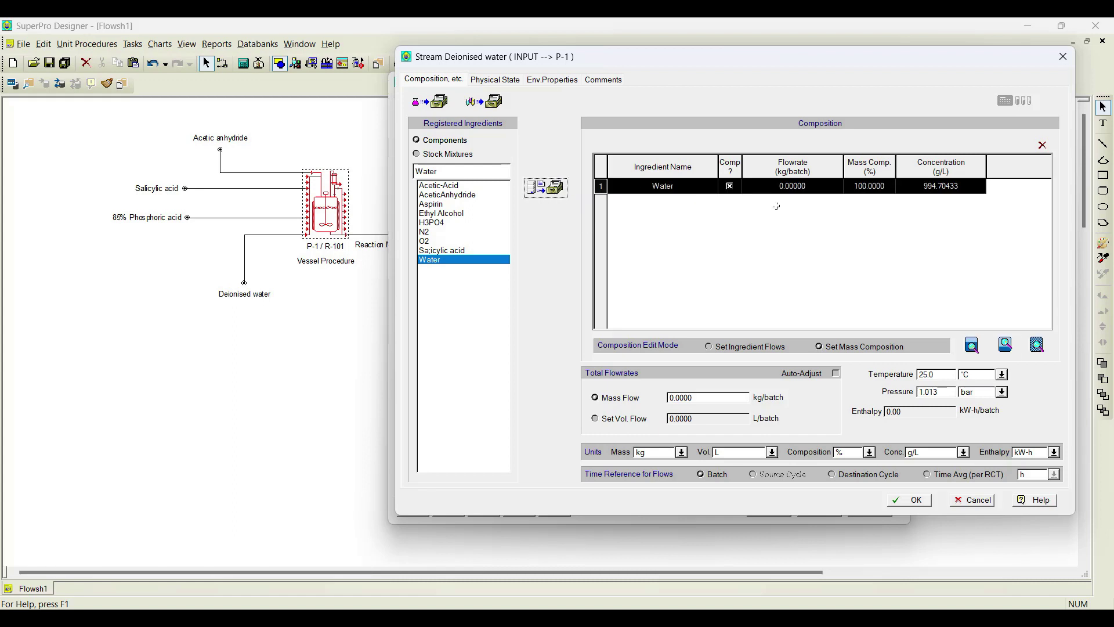
Step: Set the Deionised water stream's volumetric flow to 25 L/batch and temperature to 15.0 °C, and accept through CHARGE-1 to HOLD-1
left_click_drag(669, 398, 695, 398)
left_click(700, 418)
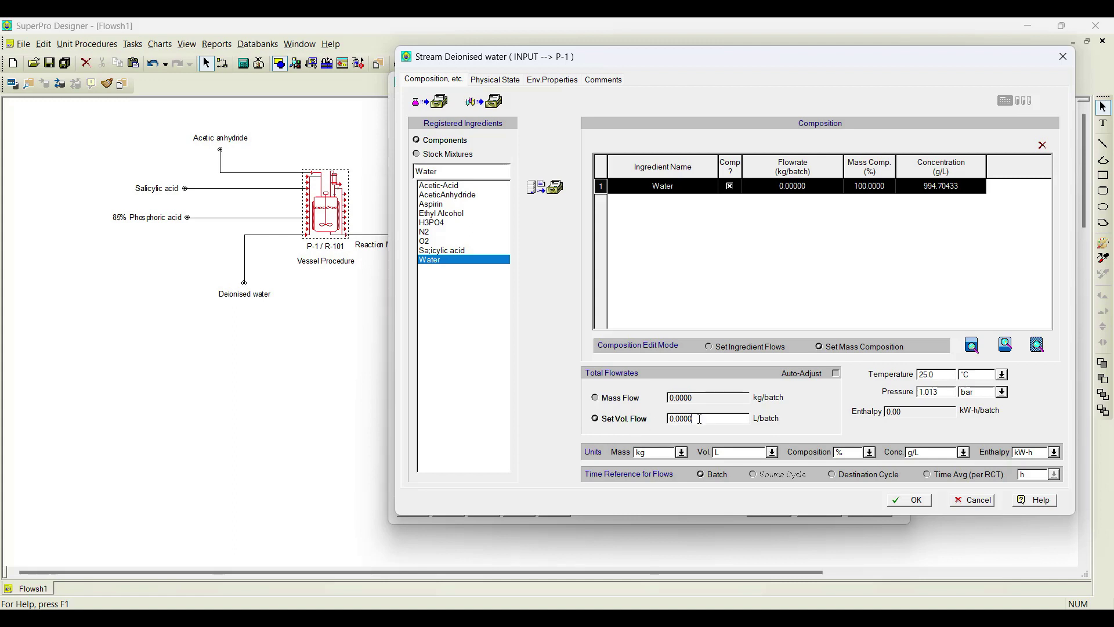
left_click_drag(672, 419, 675, 421)
type("25")
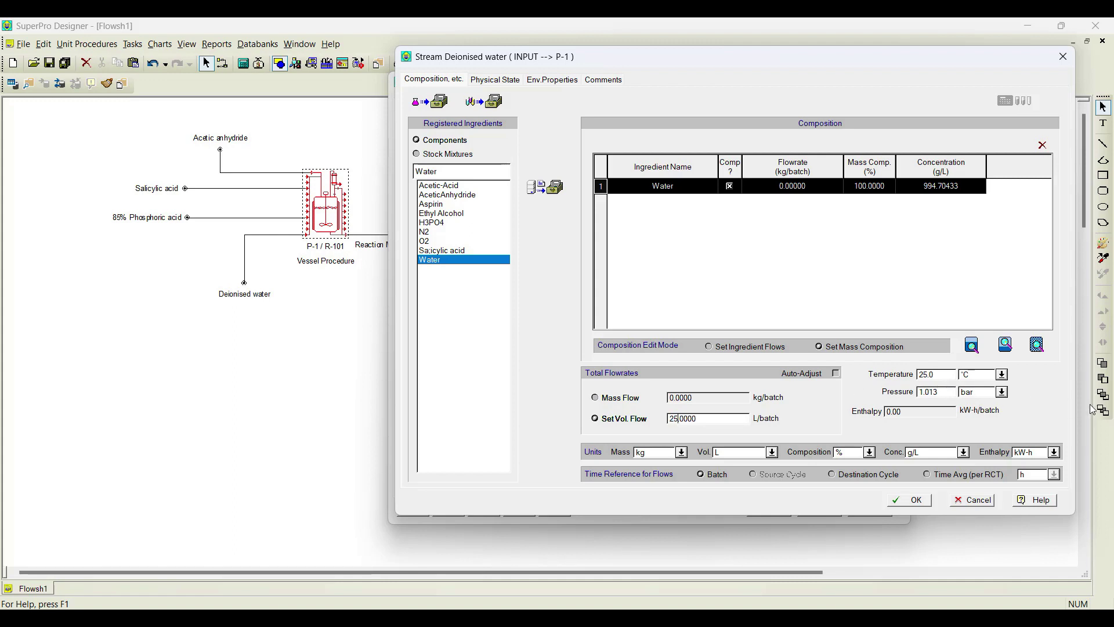
double_click(944, 374)
type("15.0")
left_click(909, 503)
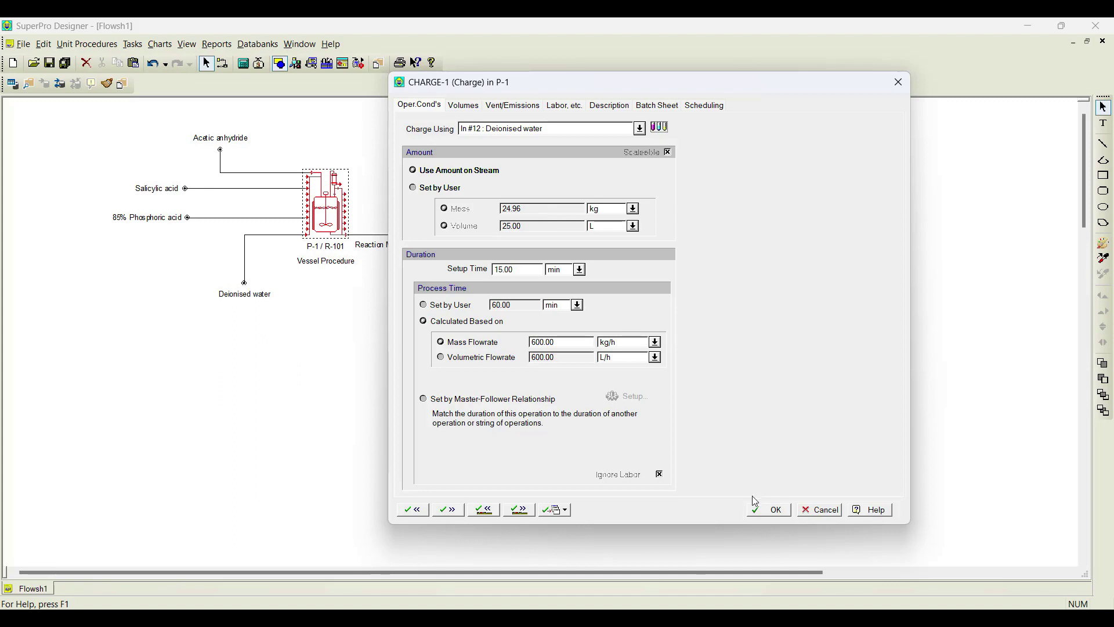
left_click(453, 510)
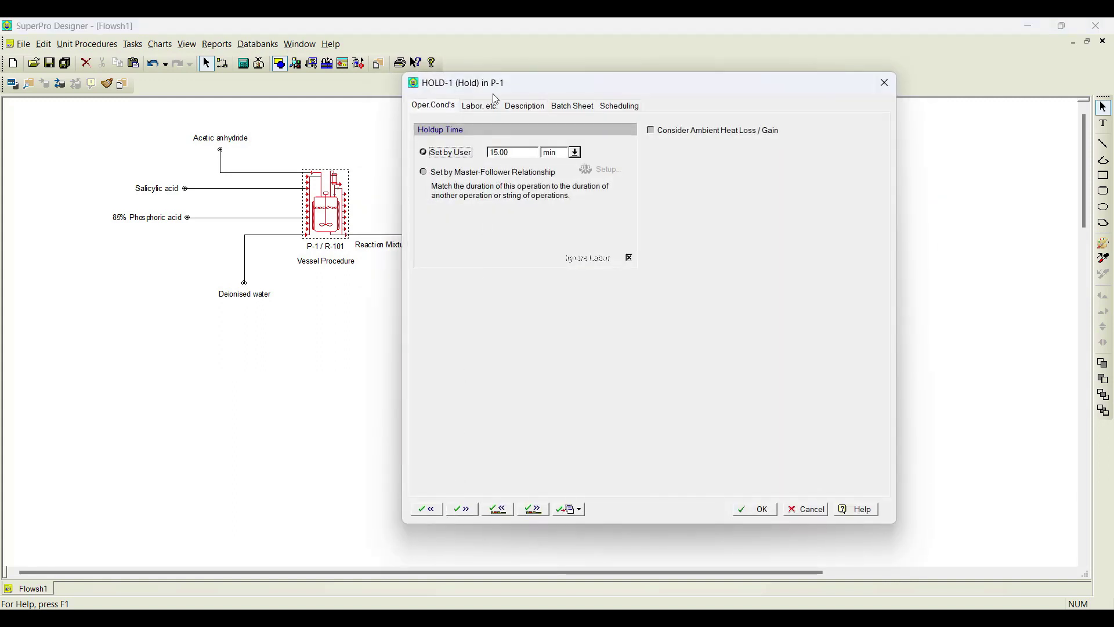
Step: Set the user-defined holdup time of HOLD-1 in minutes and accept to advance to TRANSFER-OUT-1
left_click_drag(505, 88, 616, 88)
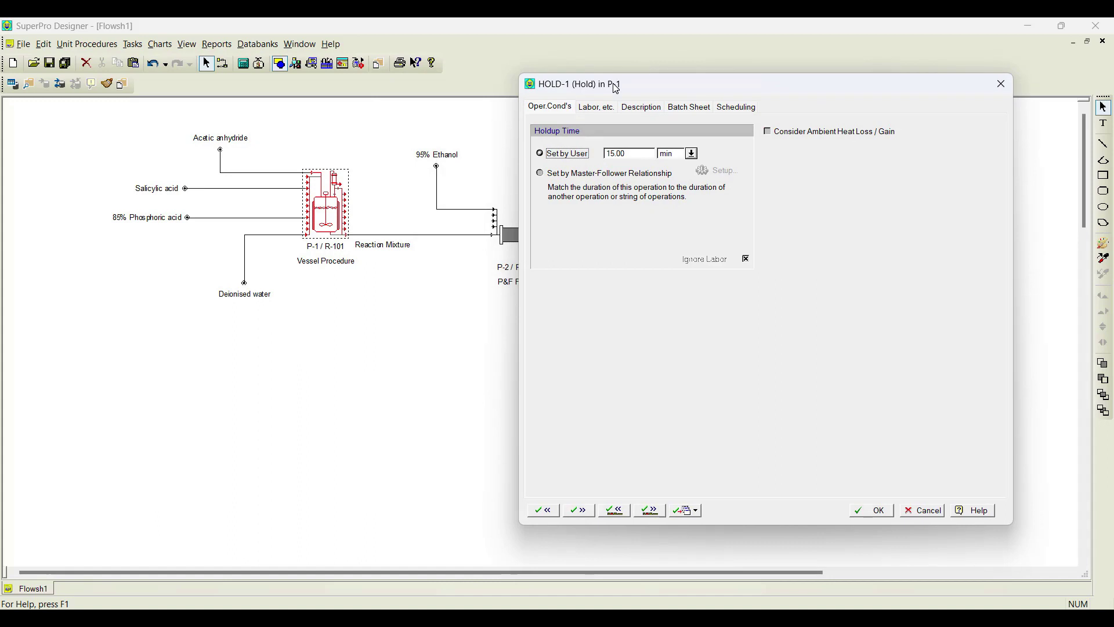
double_click(622, 152)
type("3.00")
type("0")
left_click(579, 510)
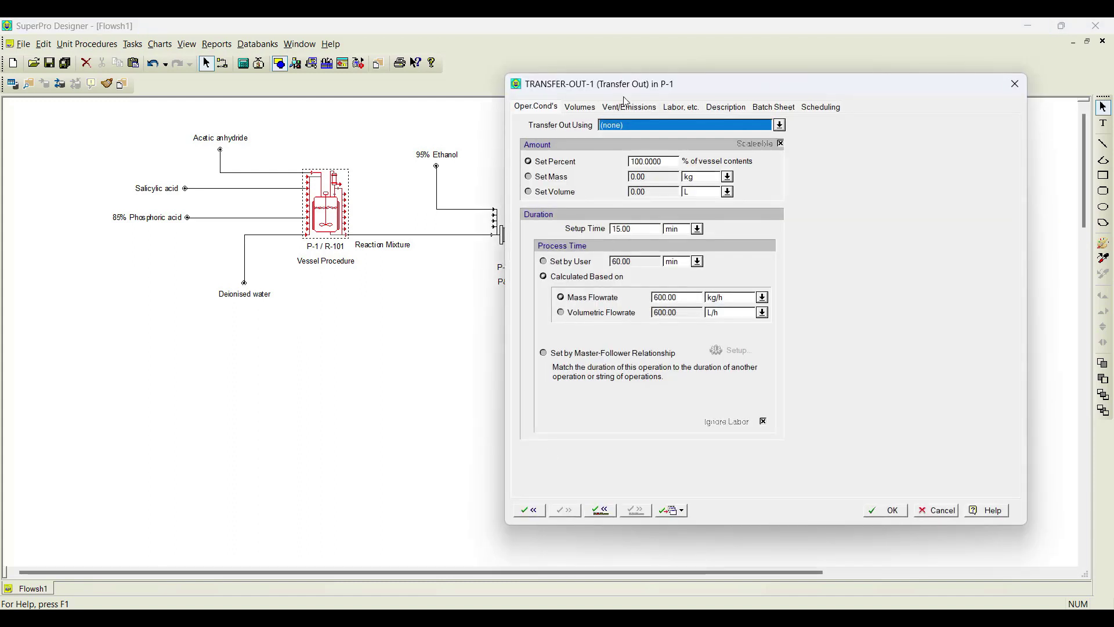
Step: Transfer the vessel contents out through Out #9 : Reaction Mixture in TRANSFER-OUT-1 and accept the P-1 operations
left_click_drag(630, 89, 507, 89)
left_click(656, 126)
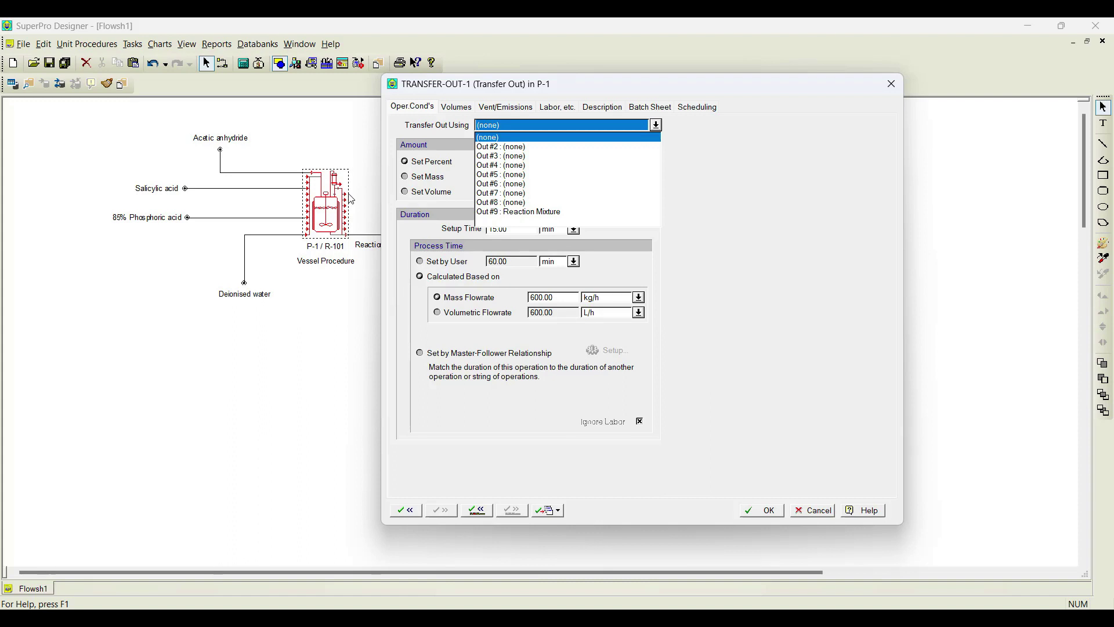
left_click(526, 212)
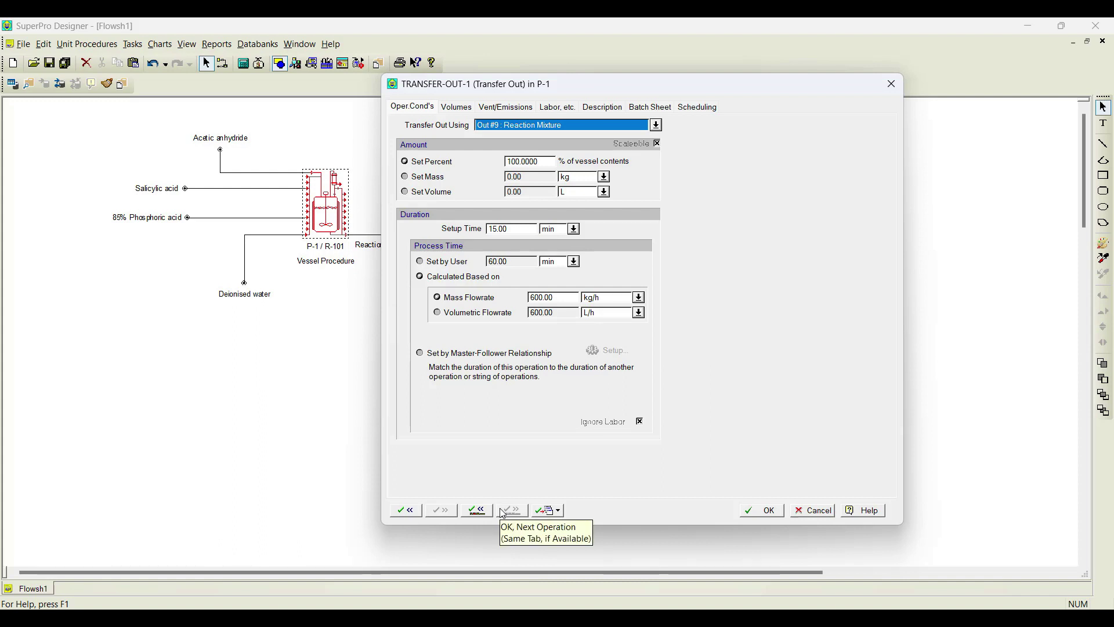
left_click(768, 510)
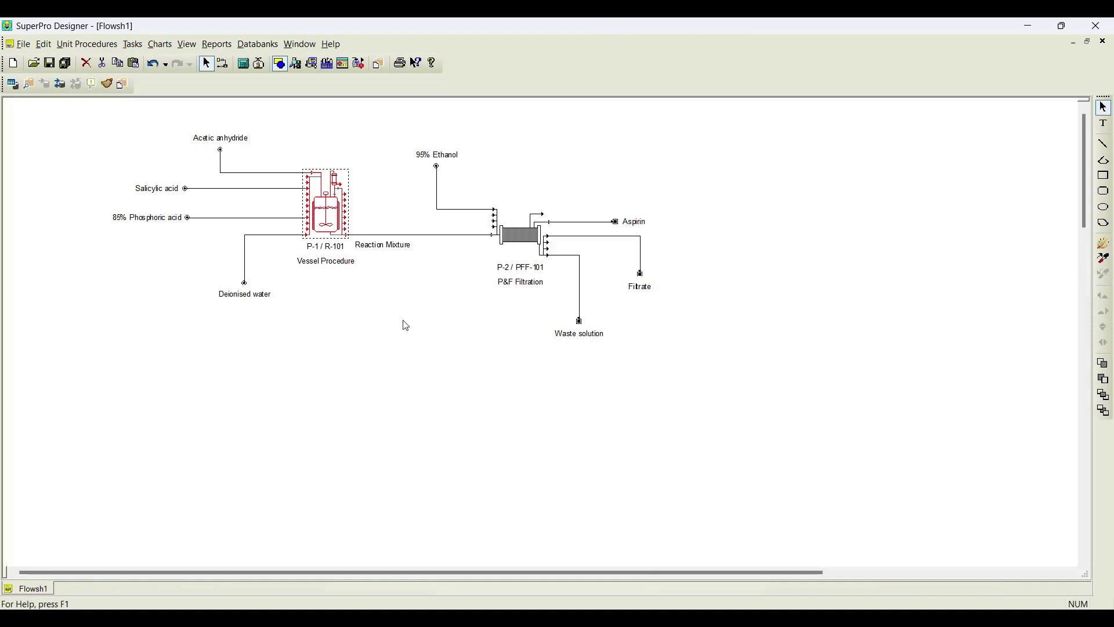
Step: Open the FILTER-1 operation data of P-2 and mark Aspirin as particulate with 98% removed
right_click(521, 233)
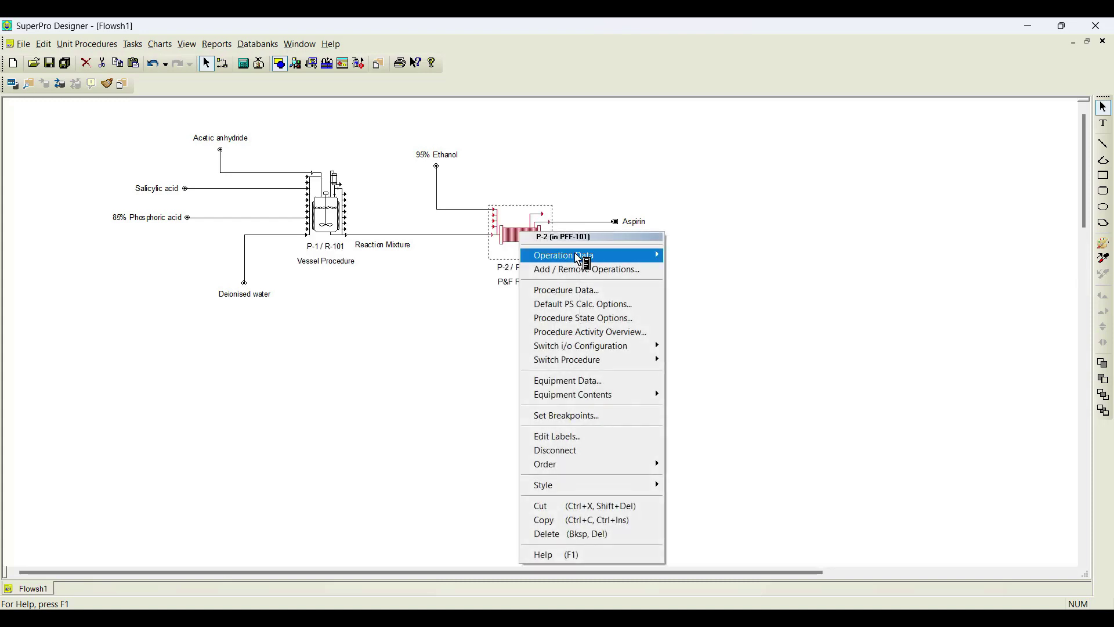
mouse_move(579, 257)
left_click(748, 257)
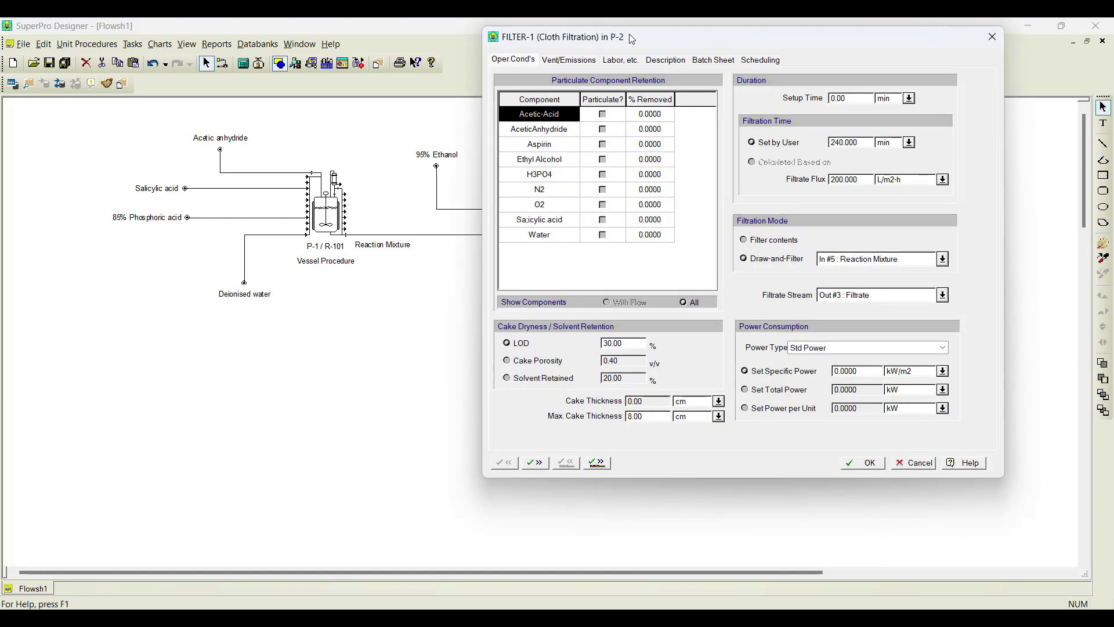
left_click_drag(632, 40, 533, 47)
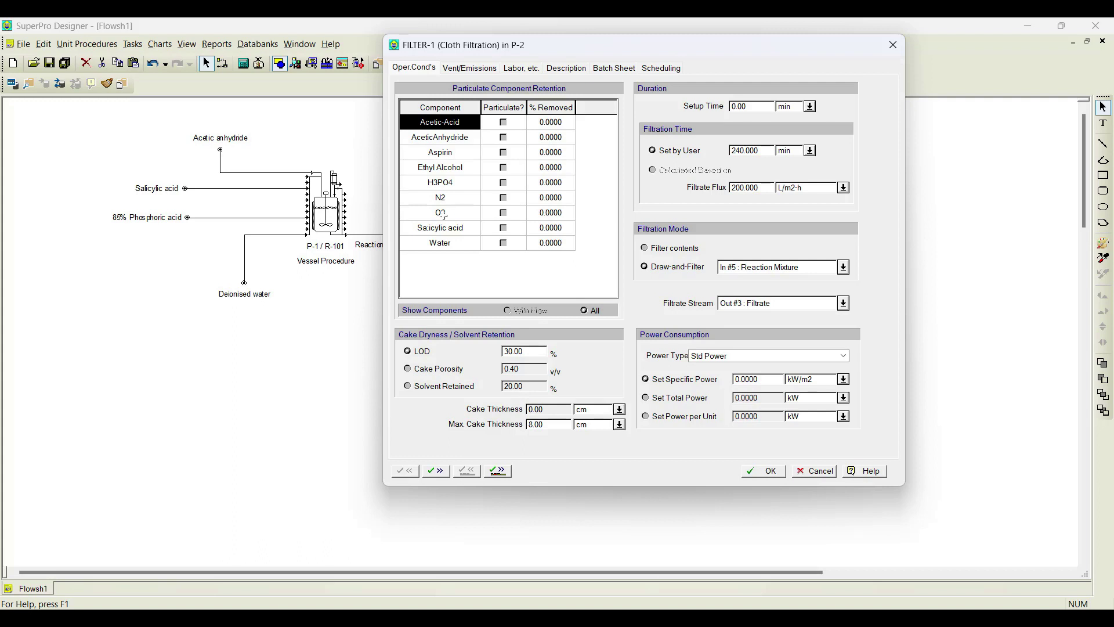
left_click_drag(482, 49, 619, 53)
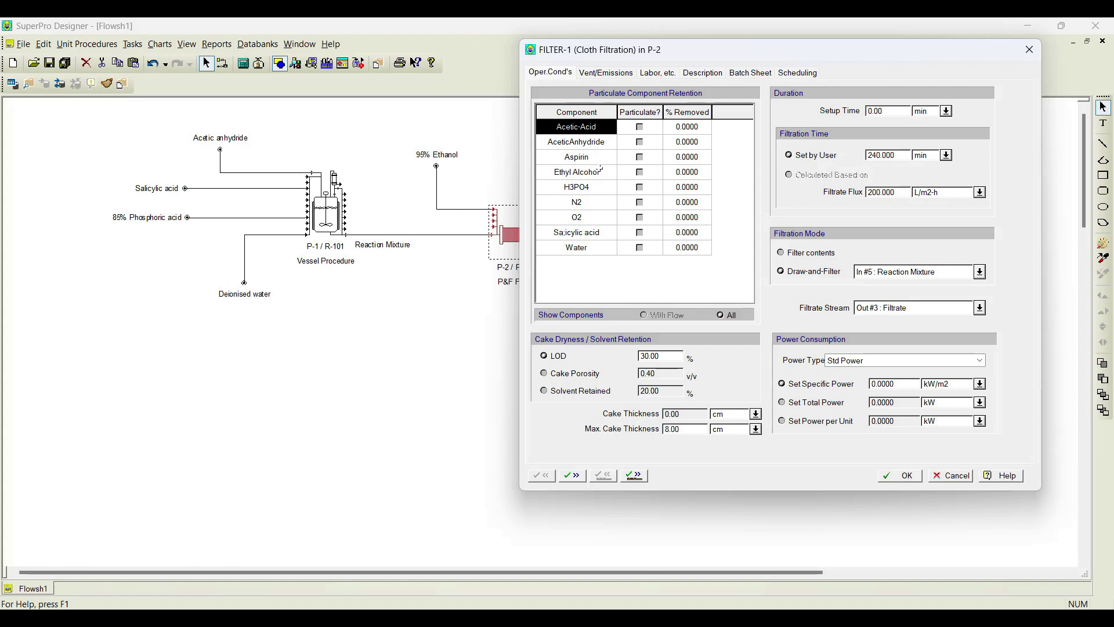
left_click(641, 157)
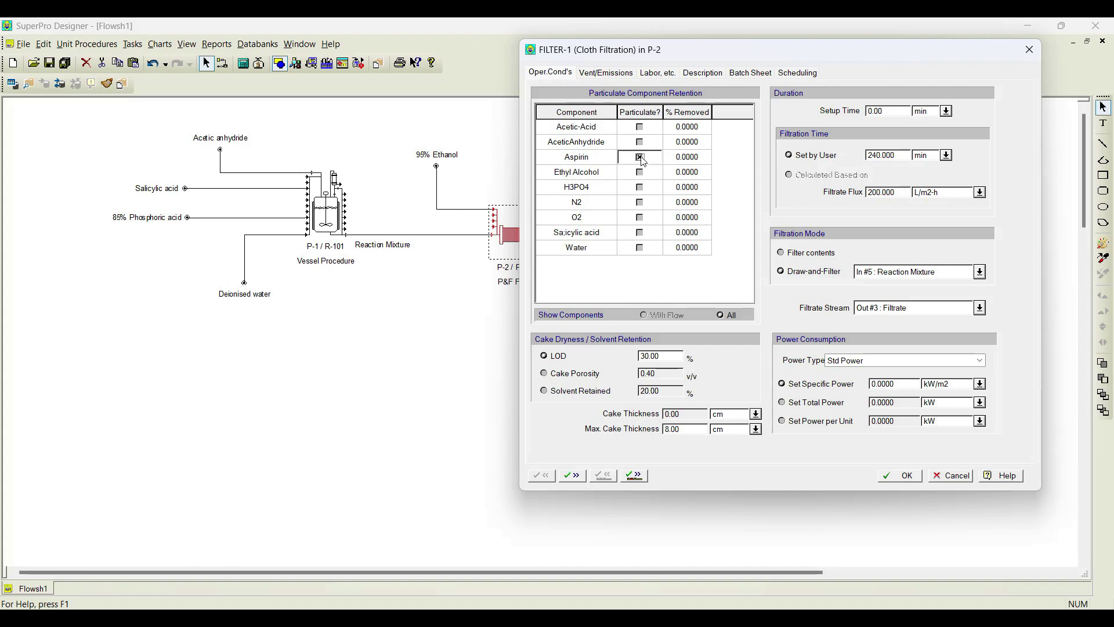
left_click(687, 157)
type("98")
Step: Set the user-defined filtration time of FILTER-1 to 1 h and accept to advance to CAKE-WASH-1
double_click(892, 153)
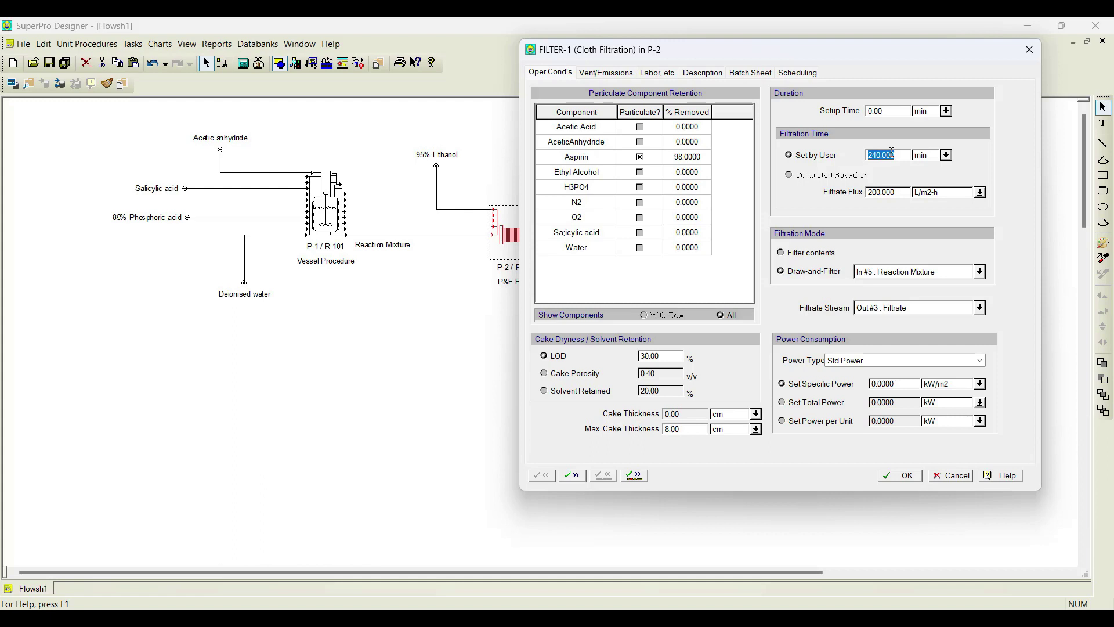
left_click(945, 154)
left_click(932, 186)
double_click(884, 156)
type("1.000")
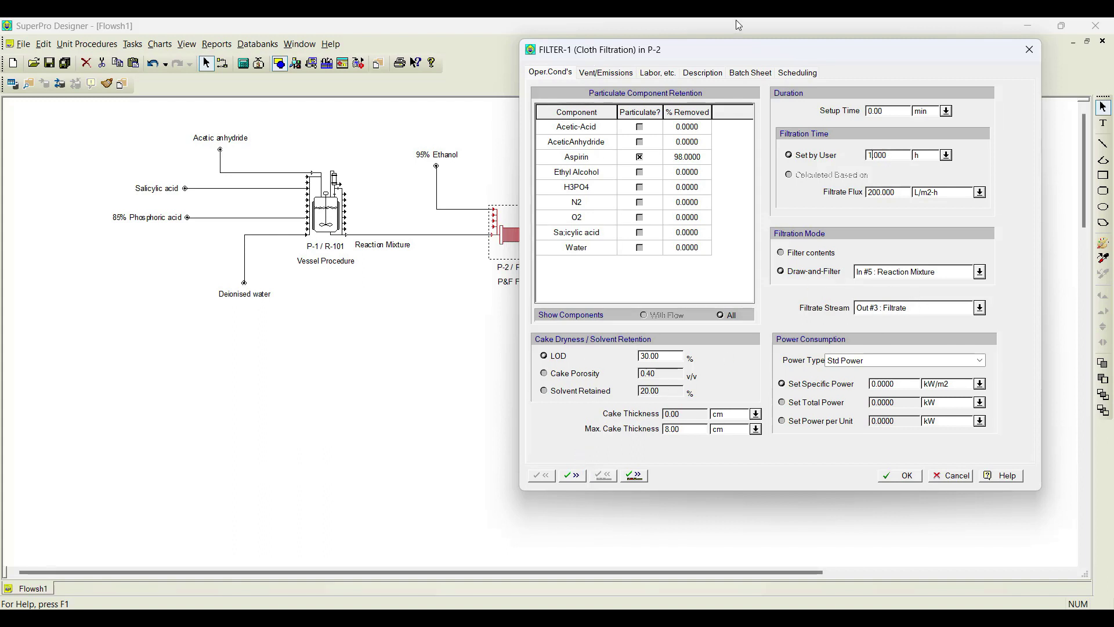
left_click_drag(744, 52, 247, 62)
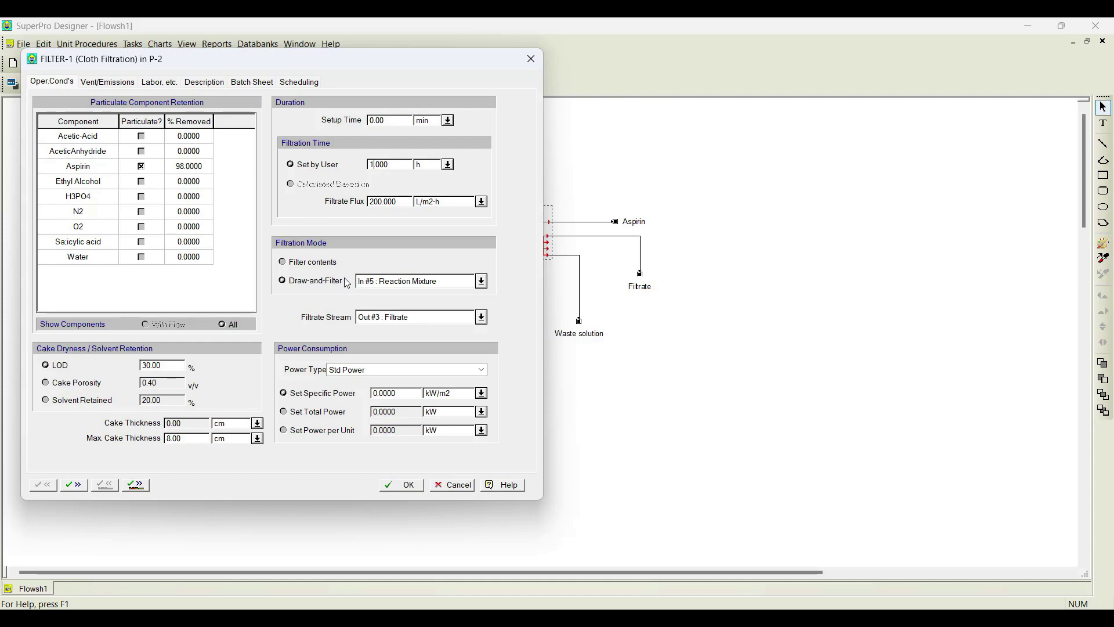
left_click_drag(332, 62, 934, 91)
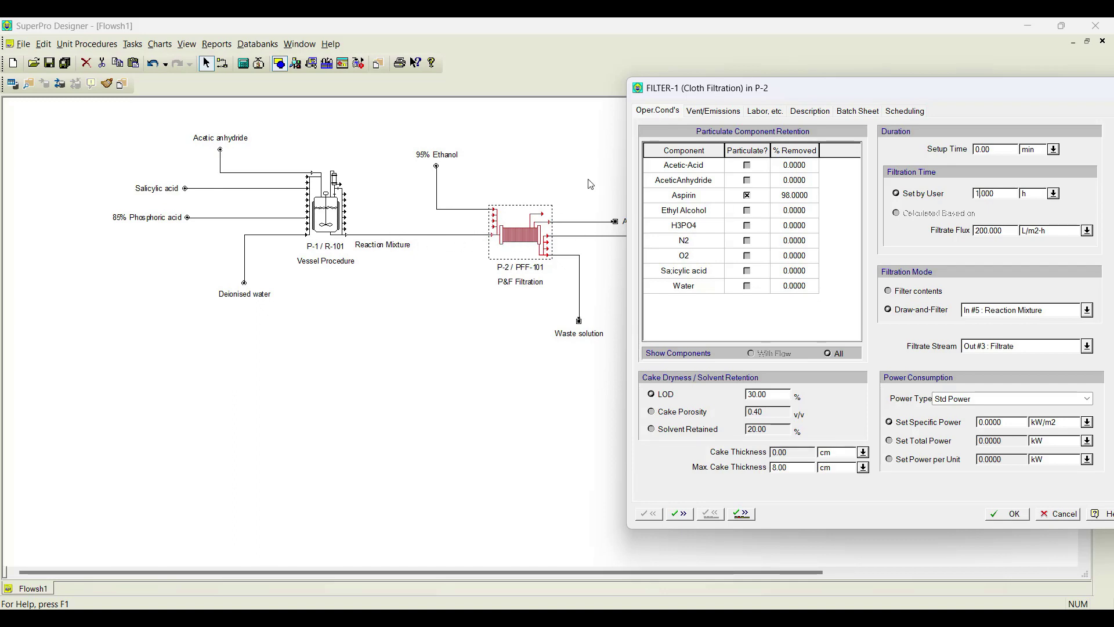
left_click_drag(709, 93, 74, 55)
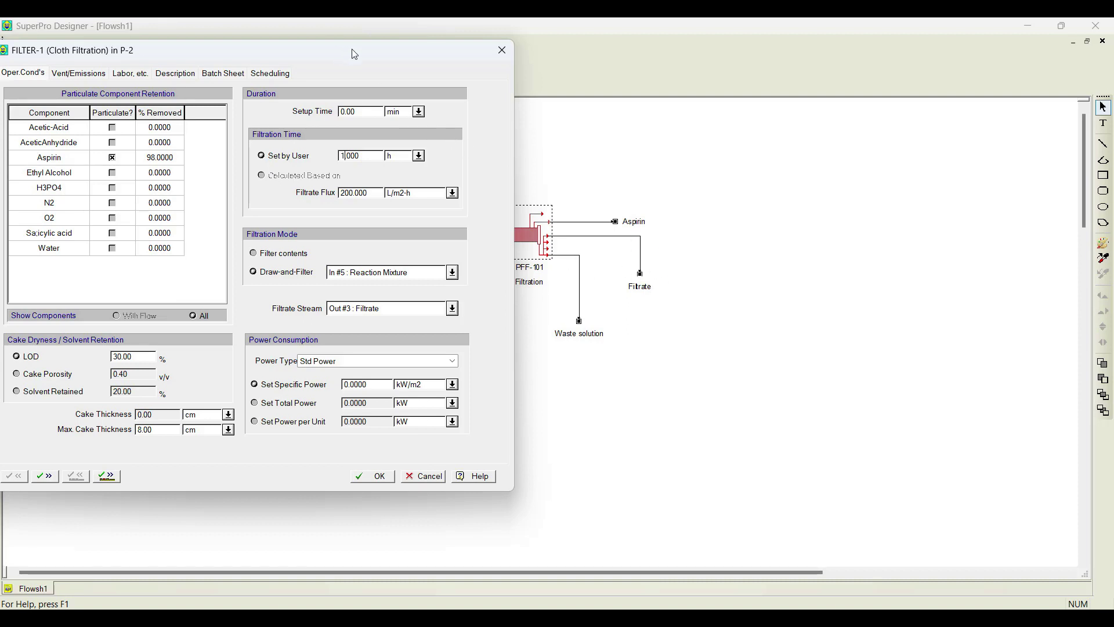
left_click_drag(342, 49, 488, 36)
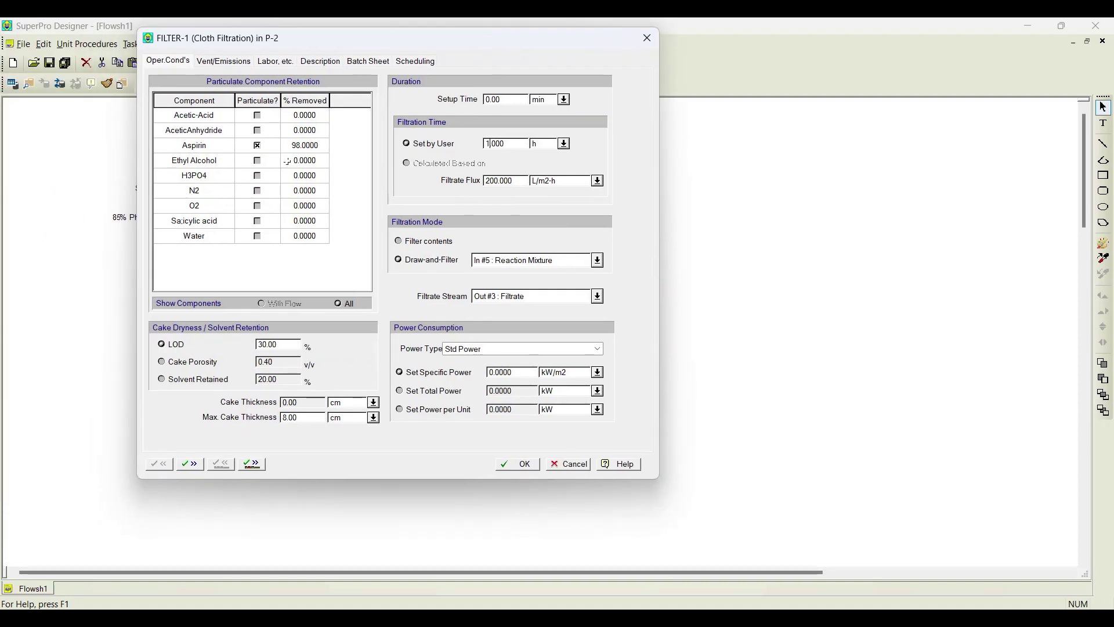
left_click(192, 462)
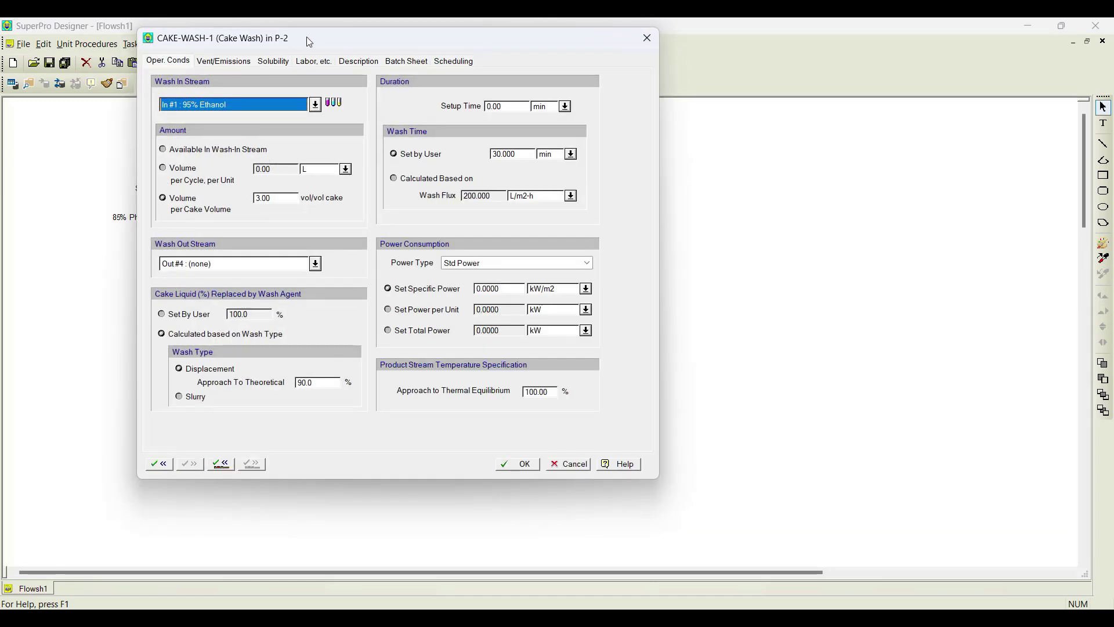
Step: Use In #1 : 95% Ethanol as CAKE-WASH-1's wash-in stream and Out #6 : Waste solution as its wash-out stream, and accept
left_click_drag(307, 36, 228, 59)
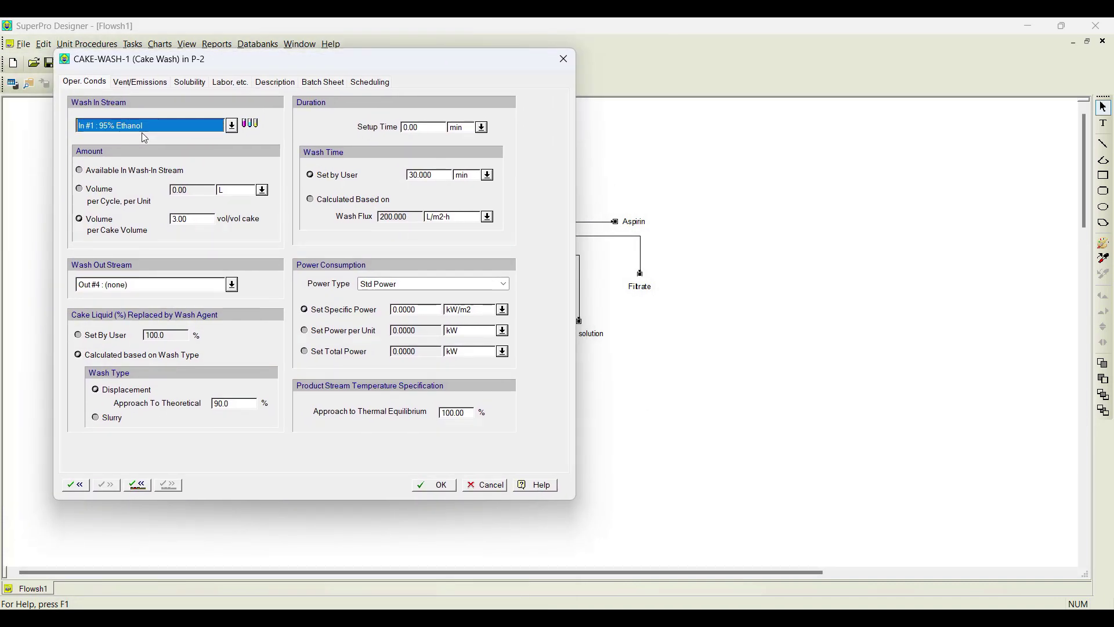
left_click(232, 125)
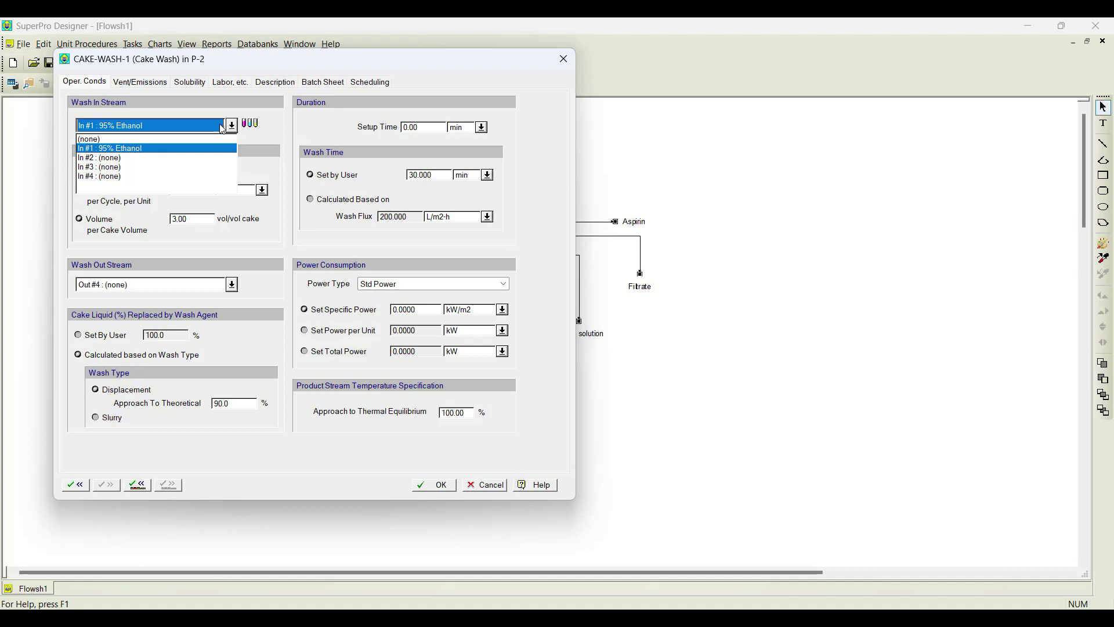
left_click(203, 109)
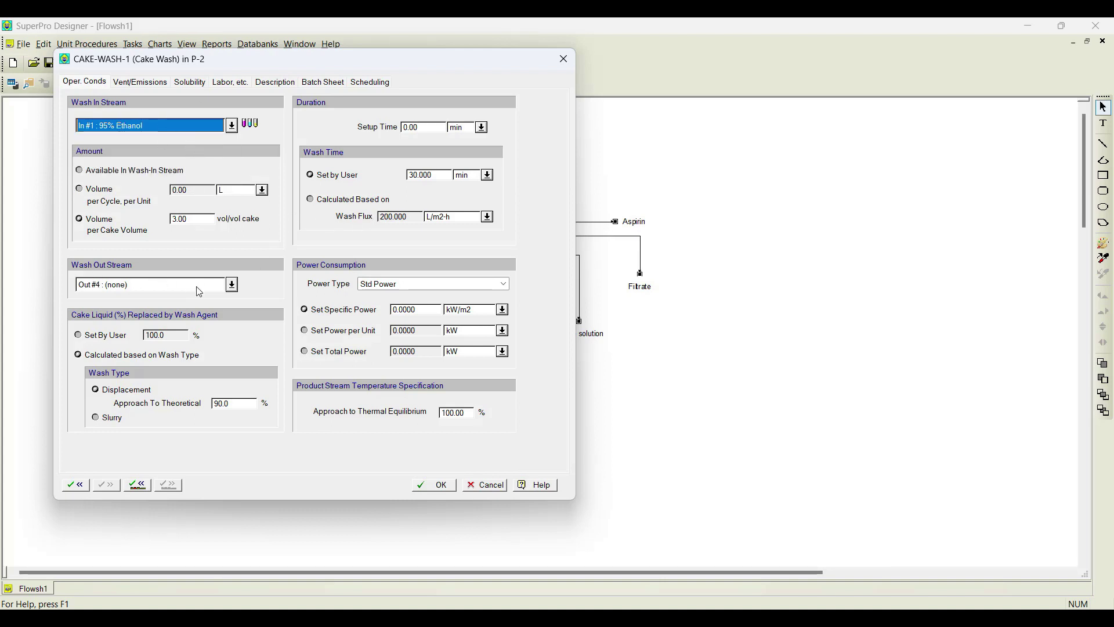
left_click(232, 285)
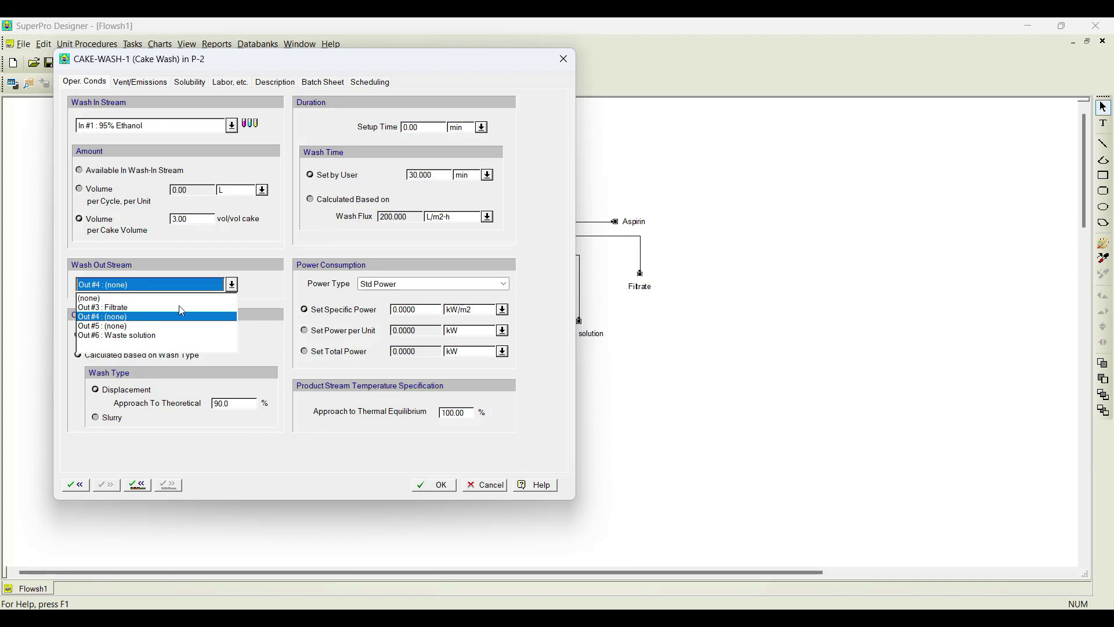
left_click(153, 337)
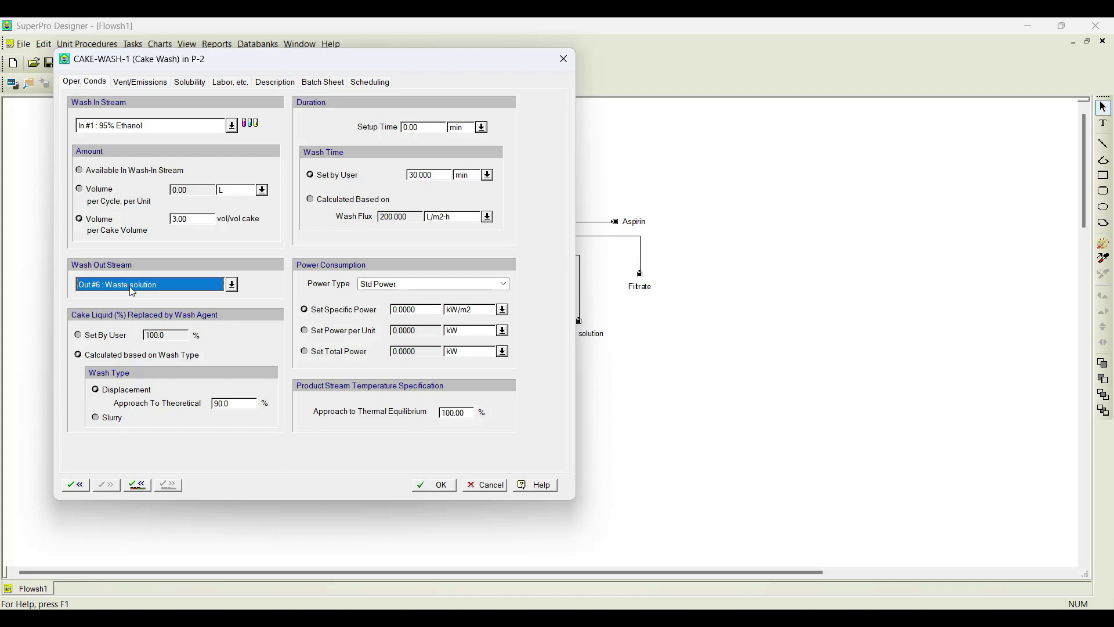
left_click(231, 125)
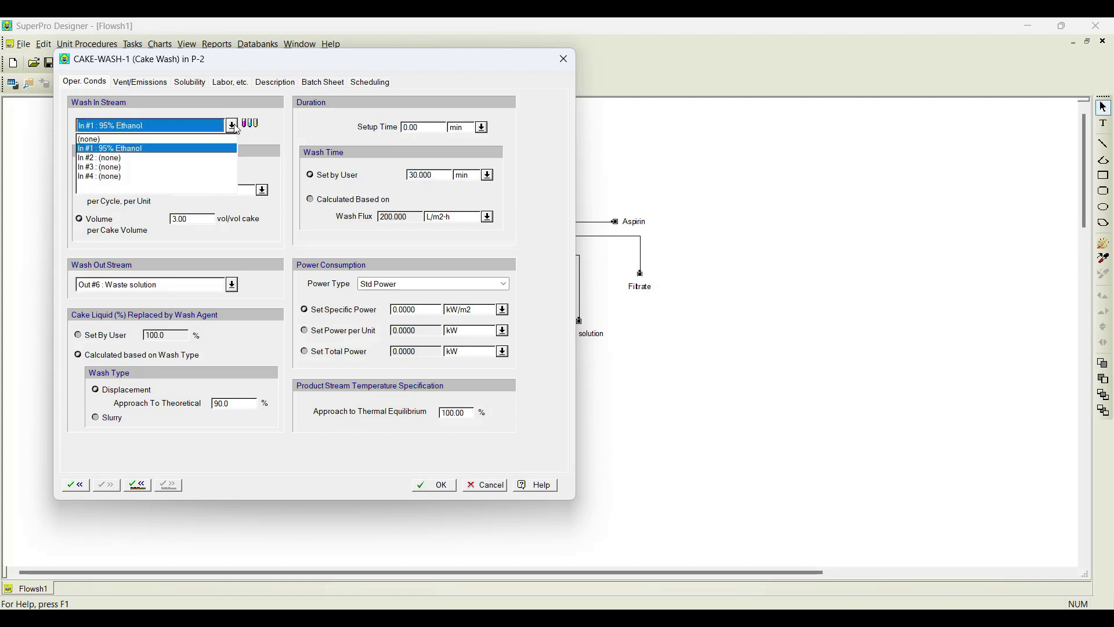
left_click(123, 150)
left_click(231, 285)
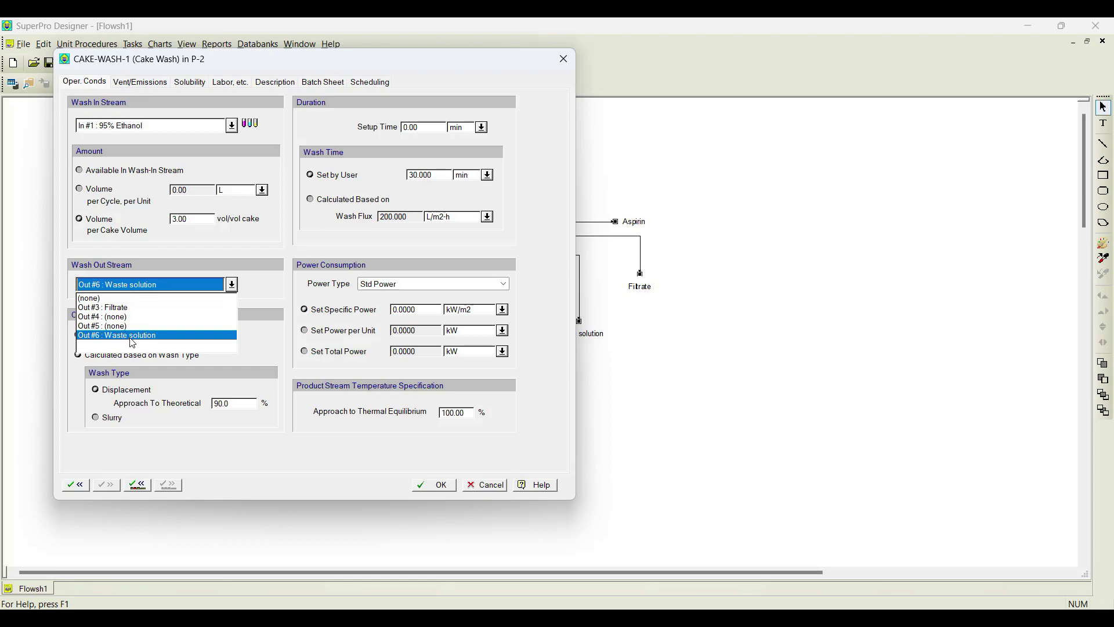
left_click(129, 341)
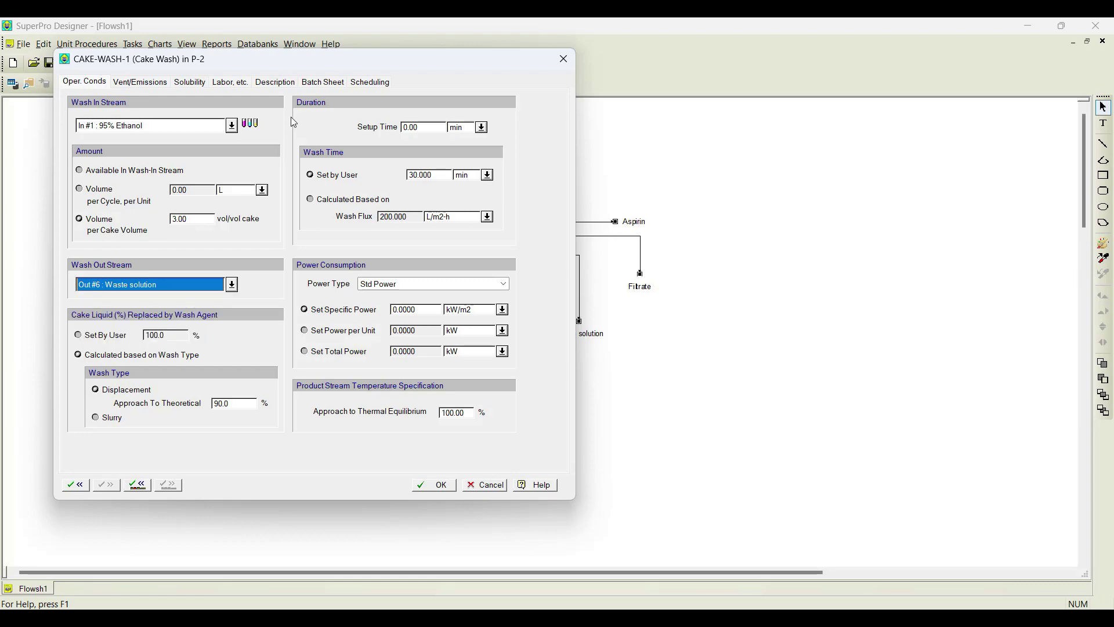
left_click_drag(306, 60, 819, 50)
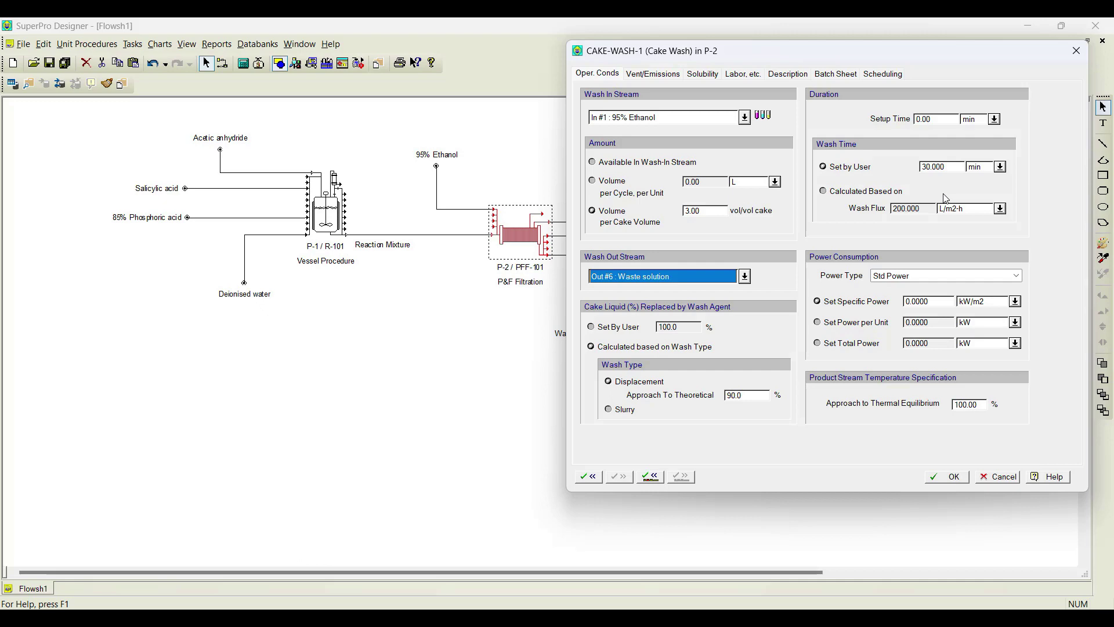
left_click(944, 477)
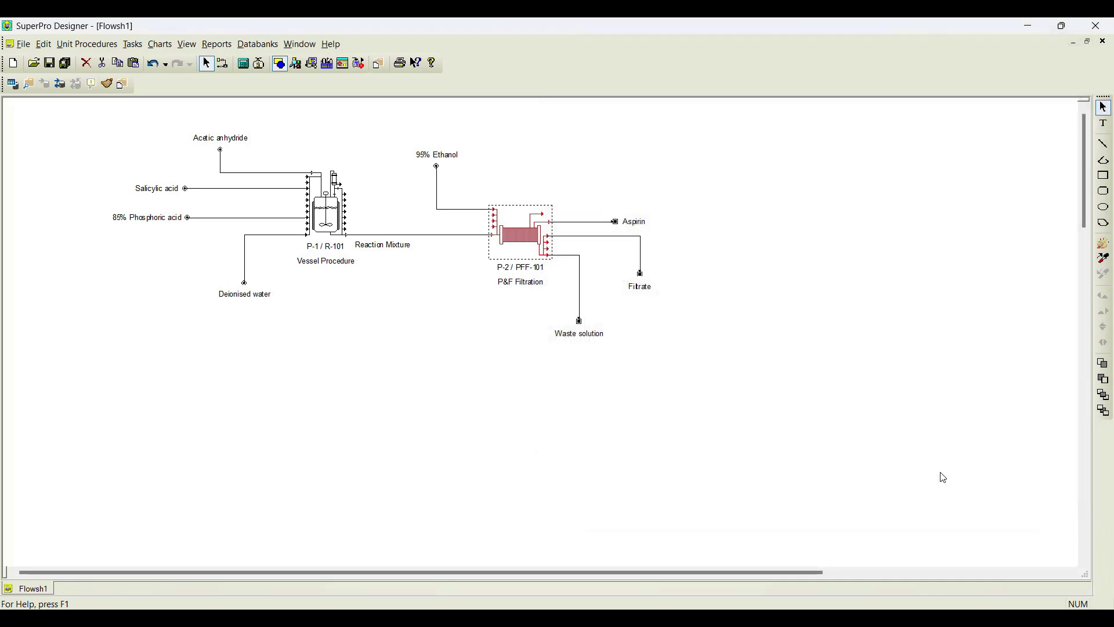